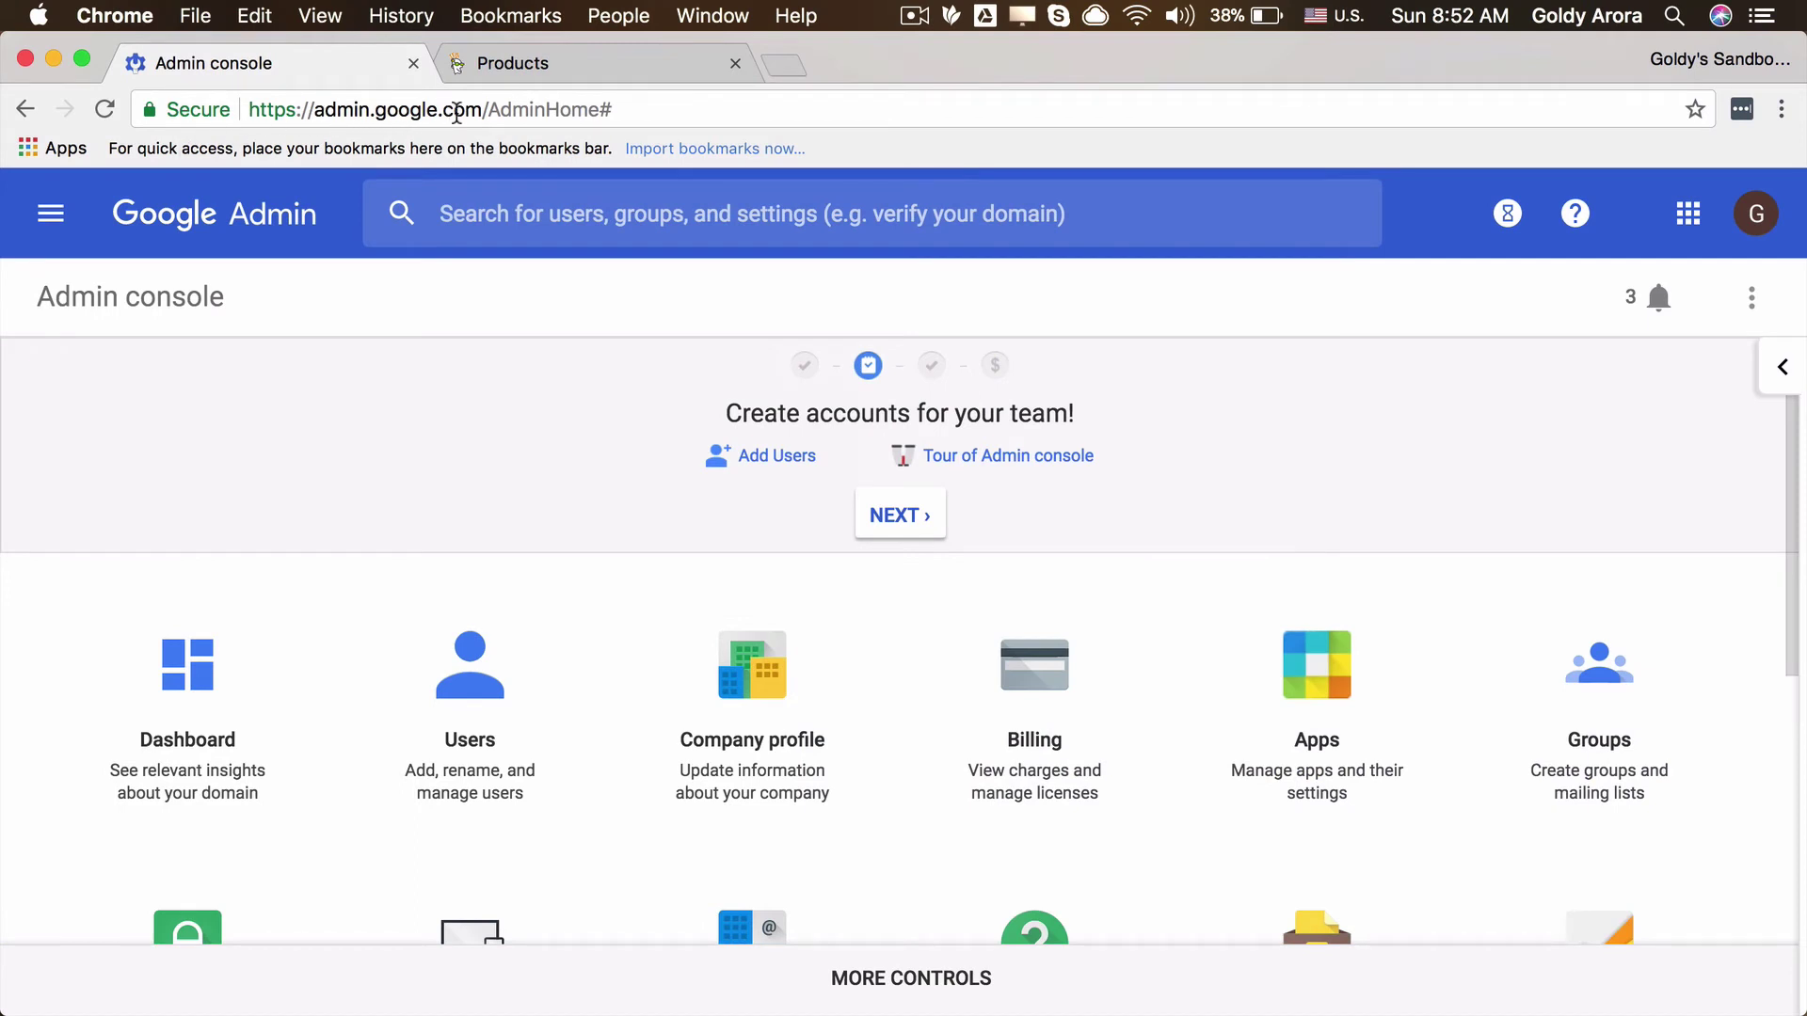
Step: Open GoDaddy's DNS management page for aroragoldy.com from the Products list
left_click(556, 68)
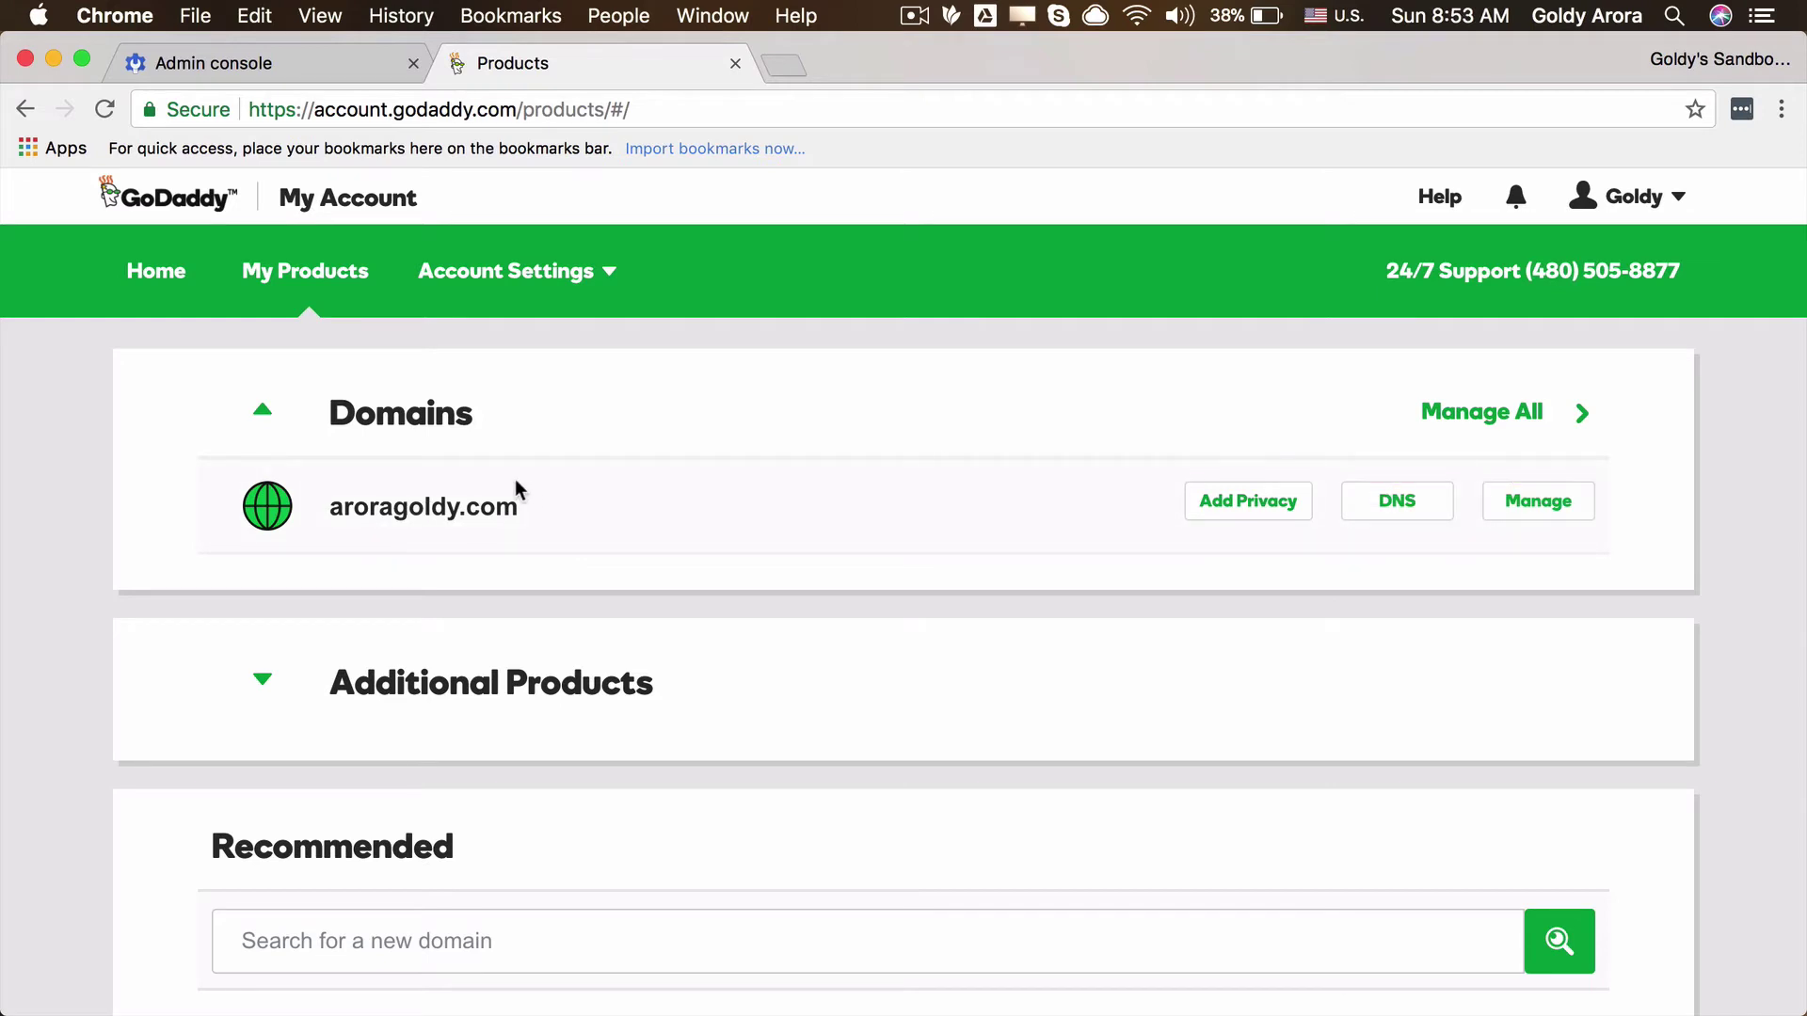
left_click(1403, 513)
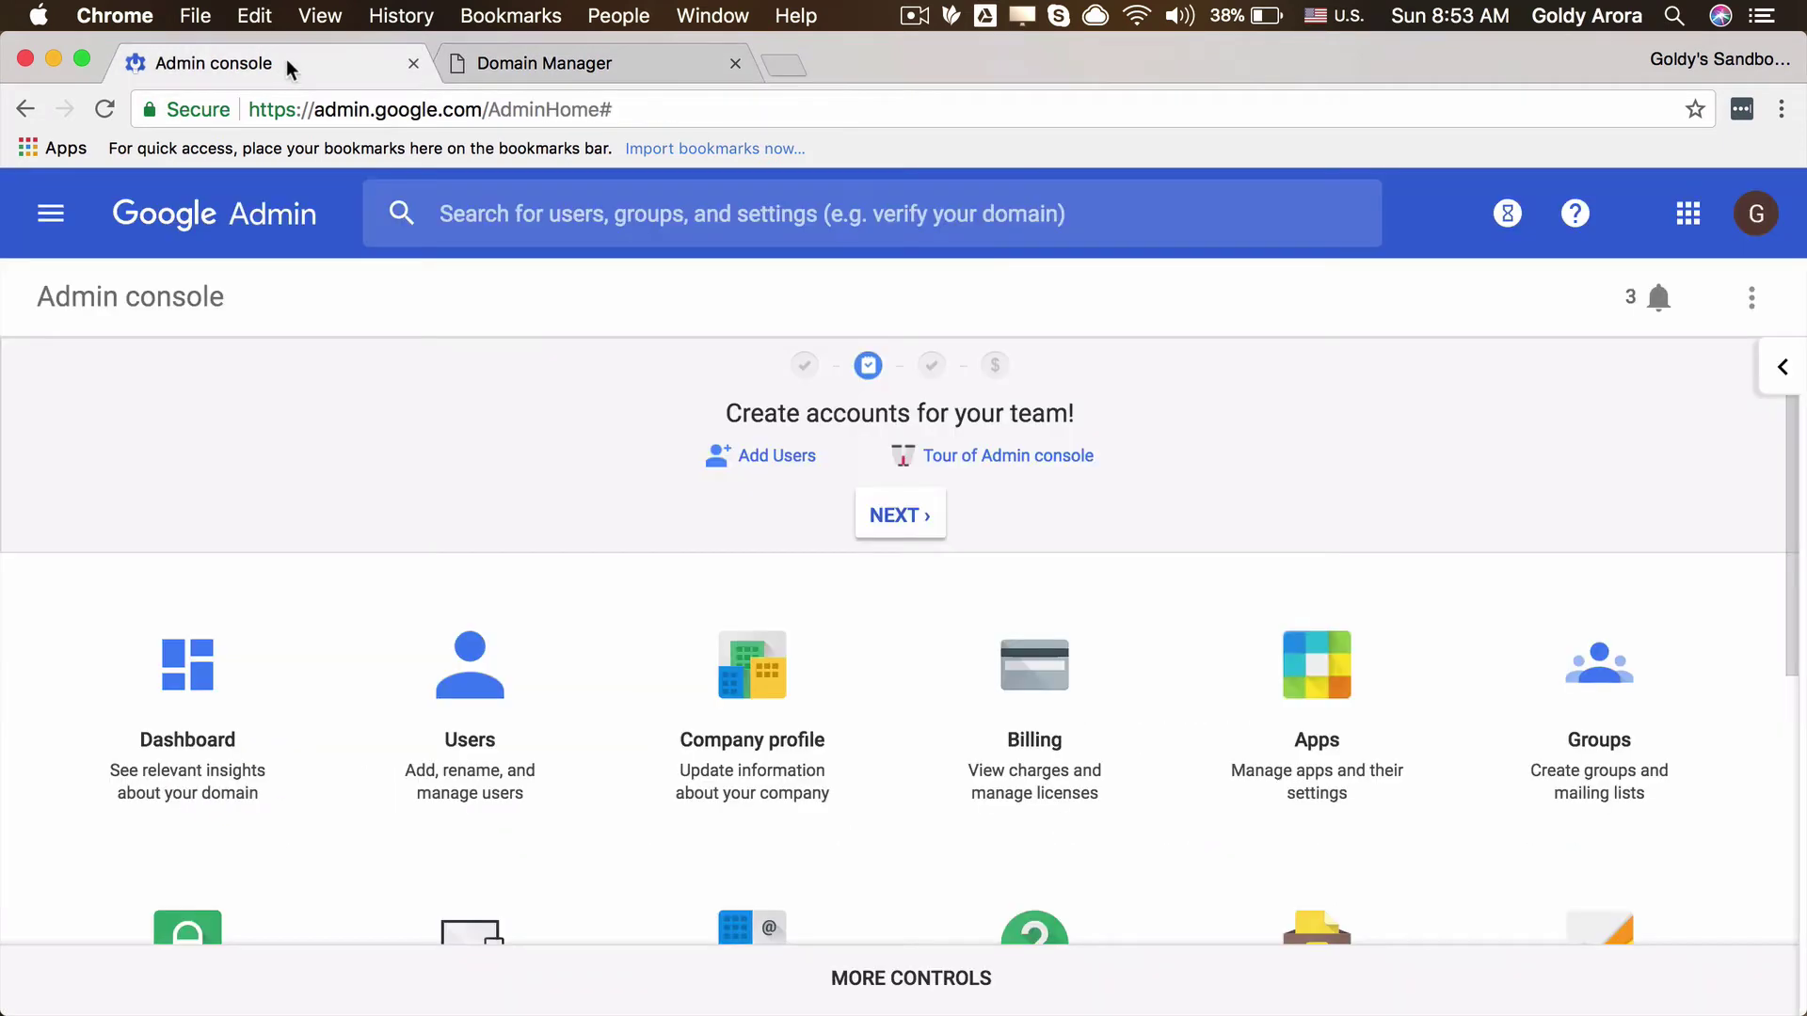
Step: Go to Company profile and open its Custom URLs section for aroragoldy.com
scroll(665, 551, "down", 1)
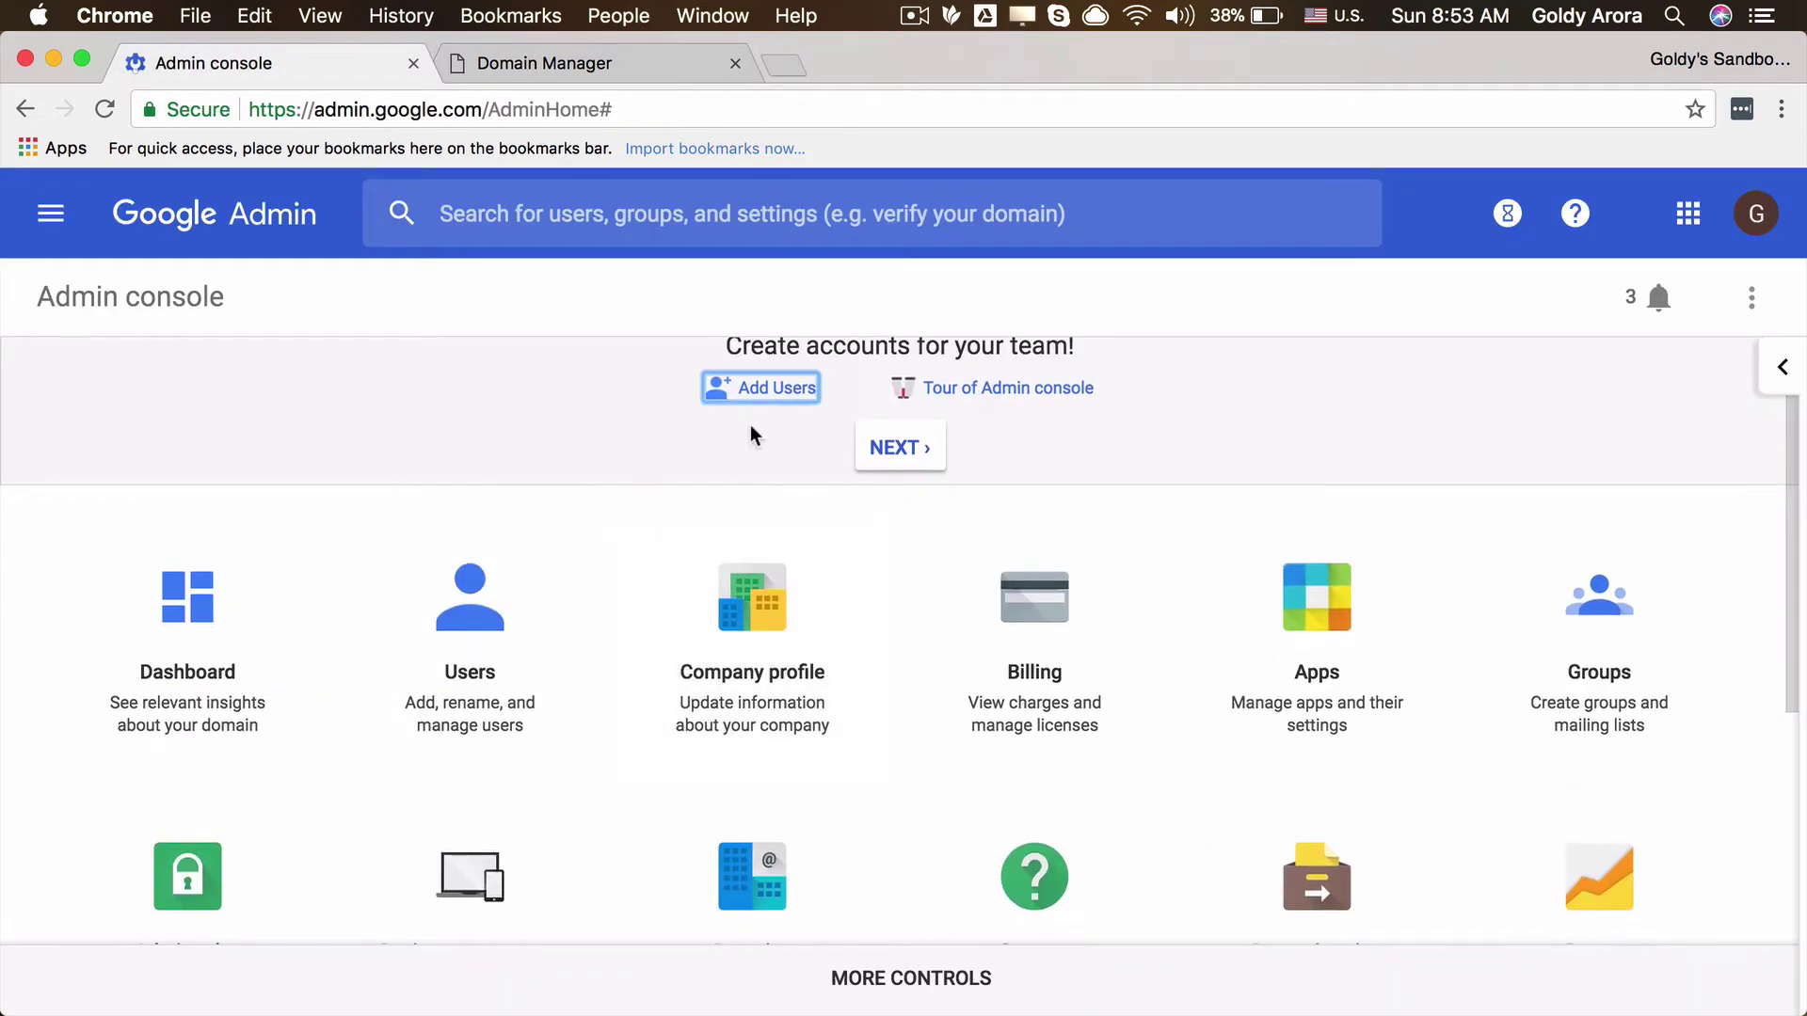
left_click(779, 700)
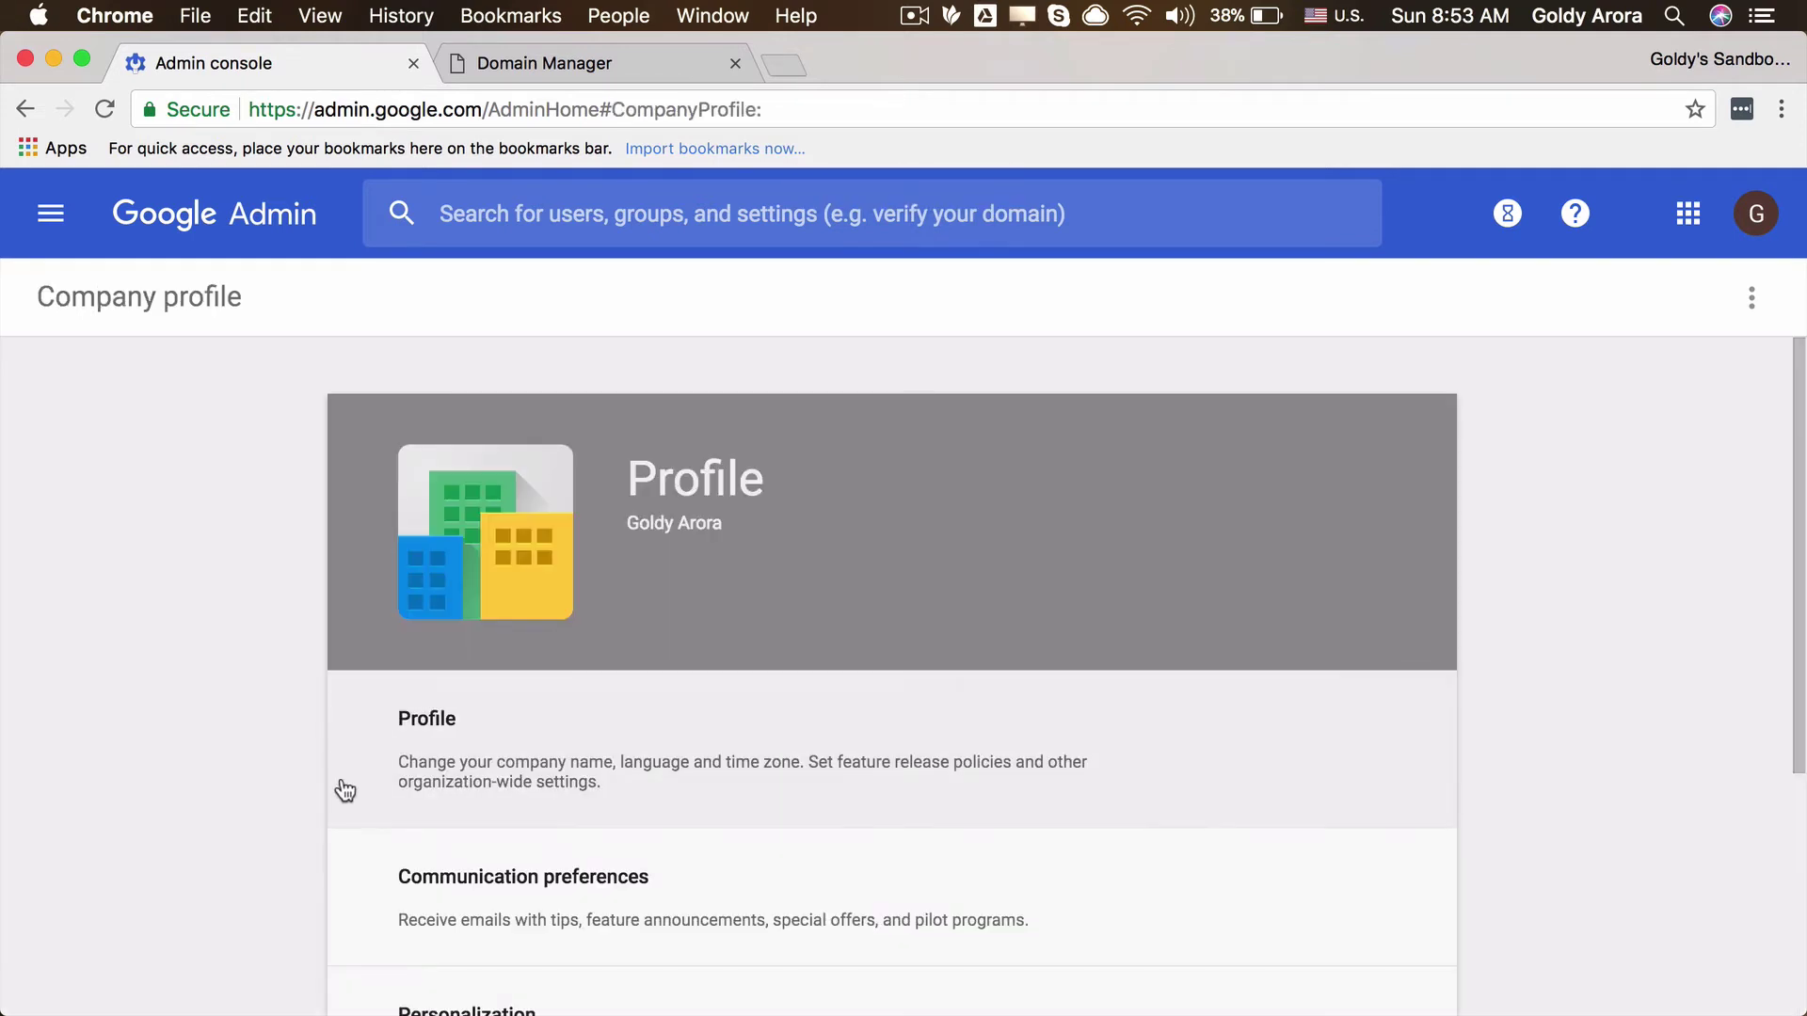
scroll(290, 796, "down", 5)
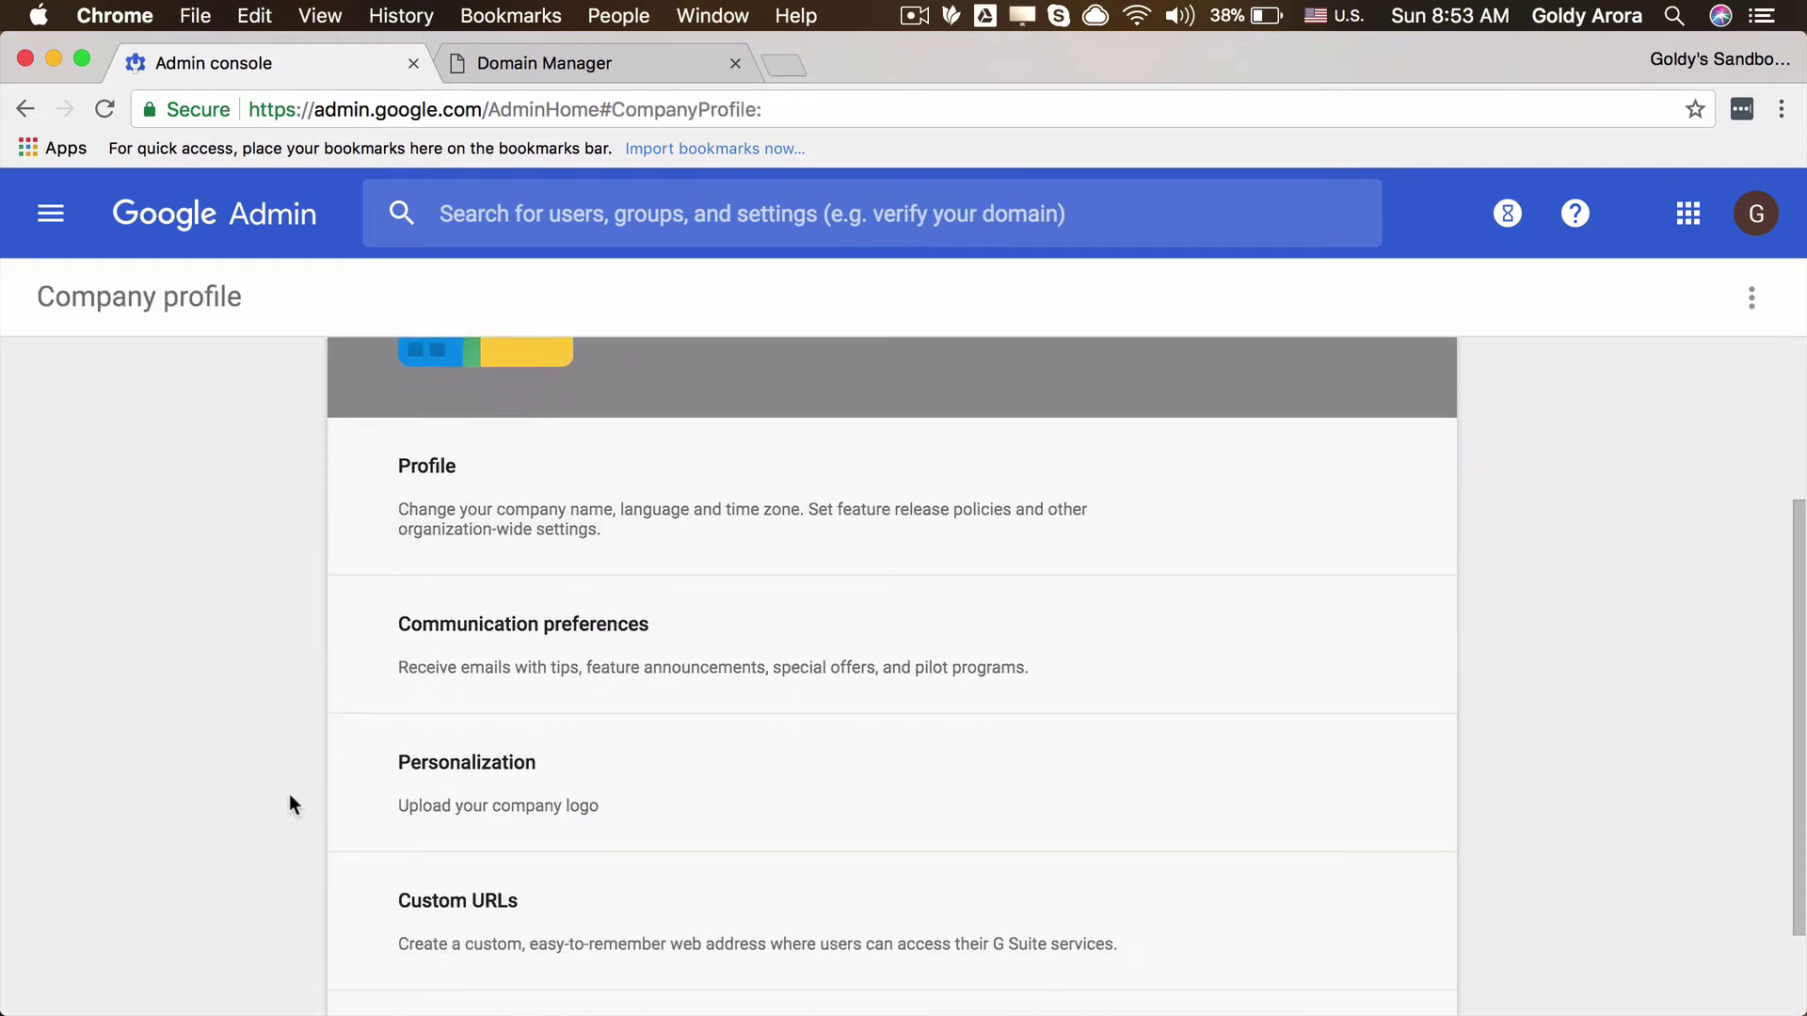
scroll(290, 794, "down", 1)
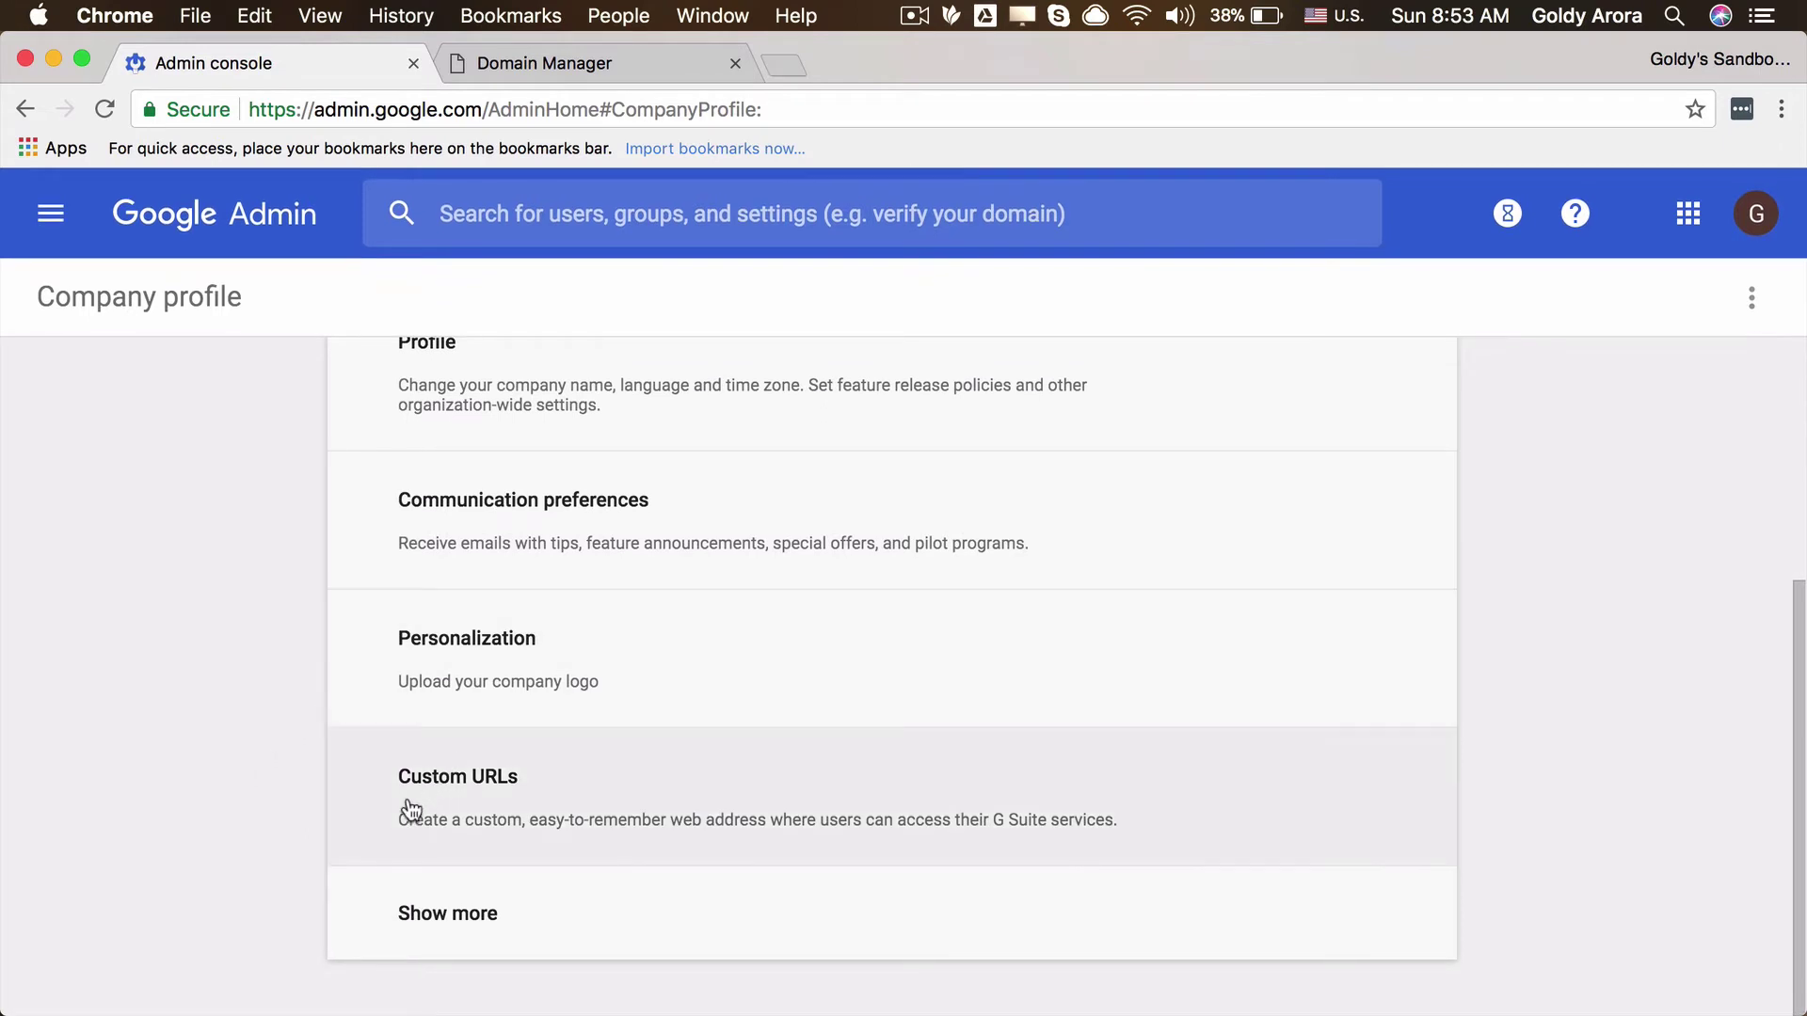
left_click(520, 799)
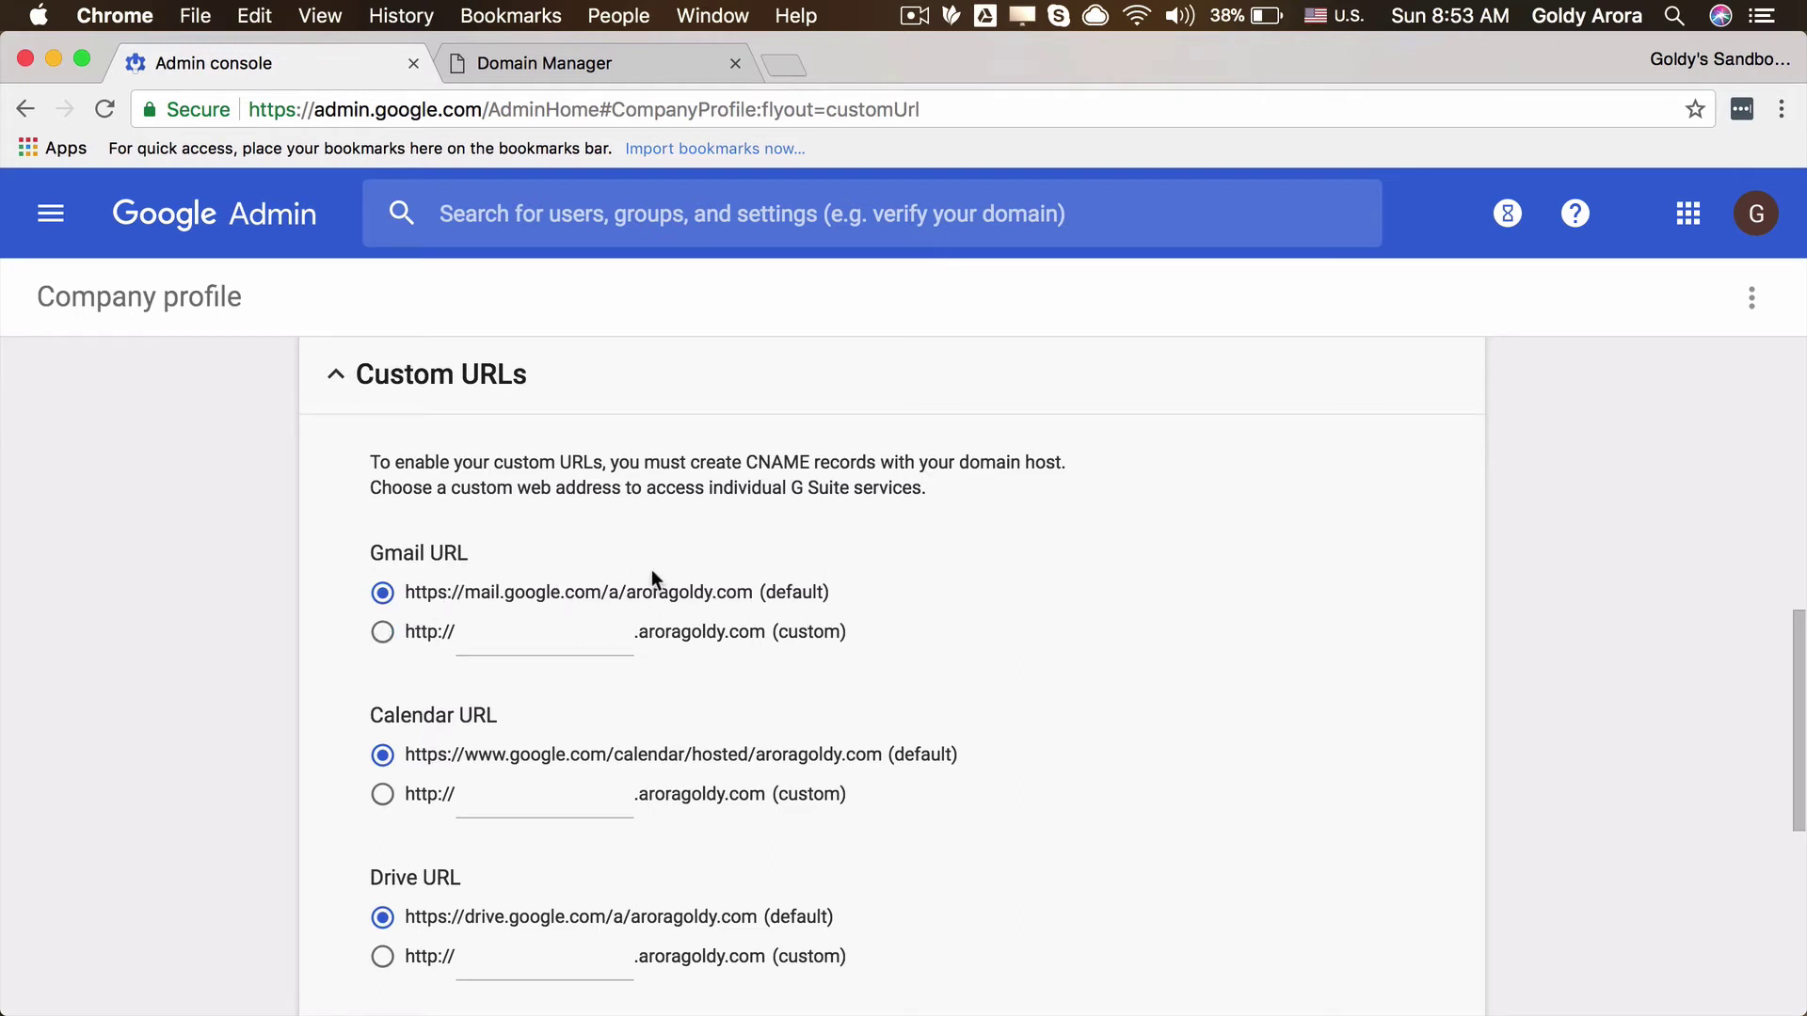
Step: Give Gmail the custom address mail.aroragoldy.com
left_click(383, 642)
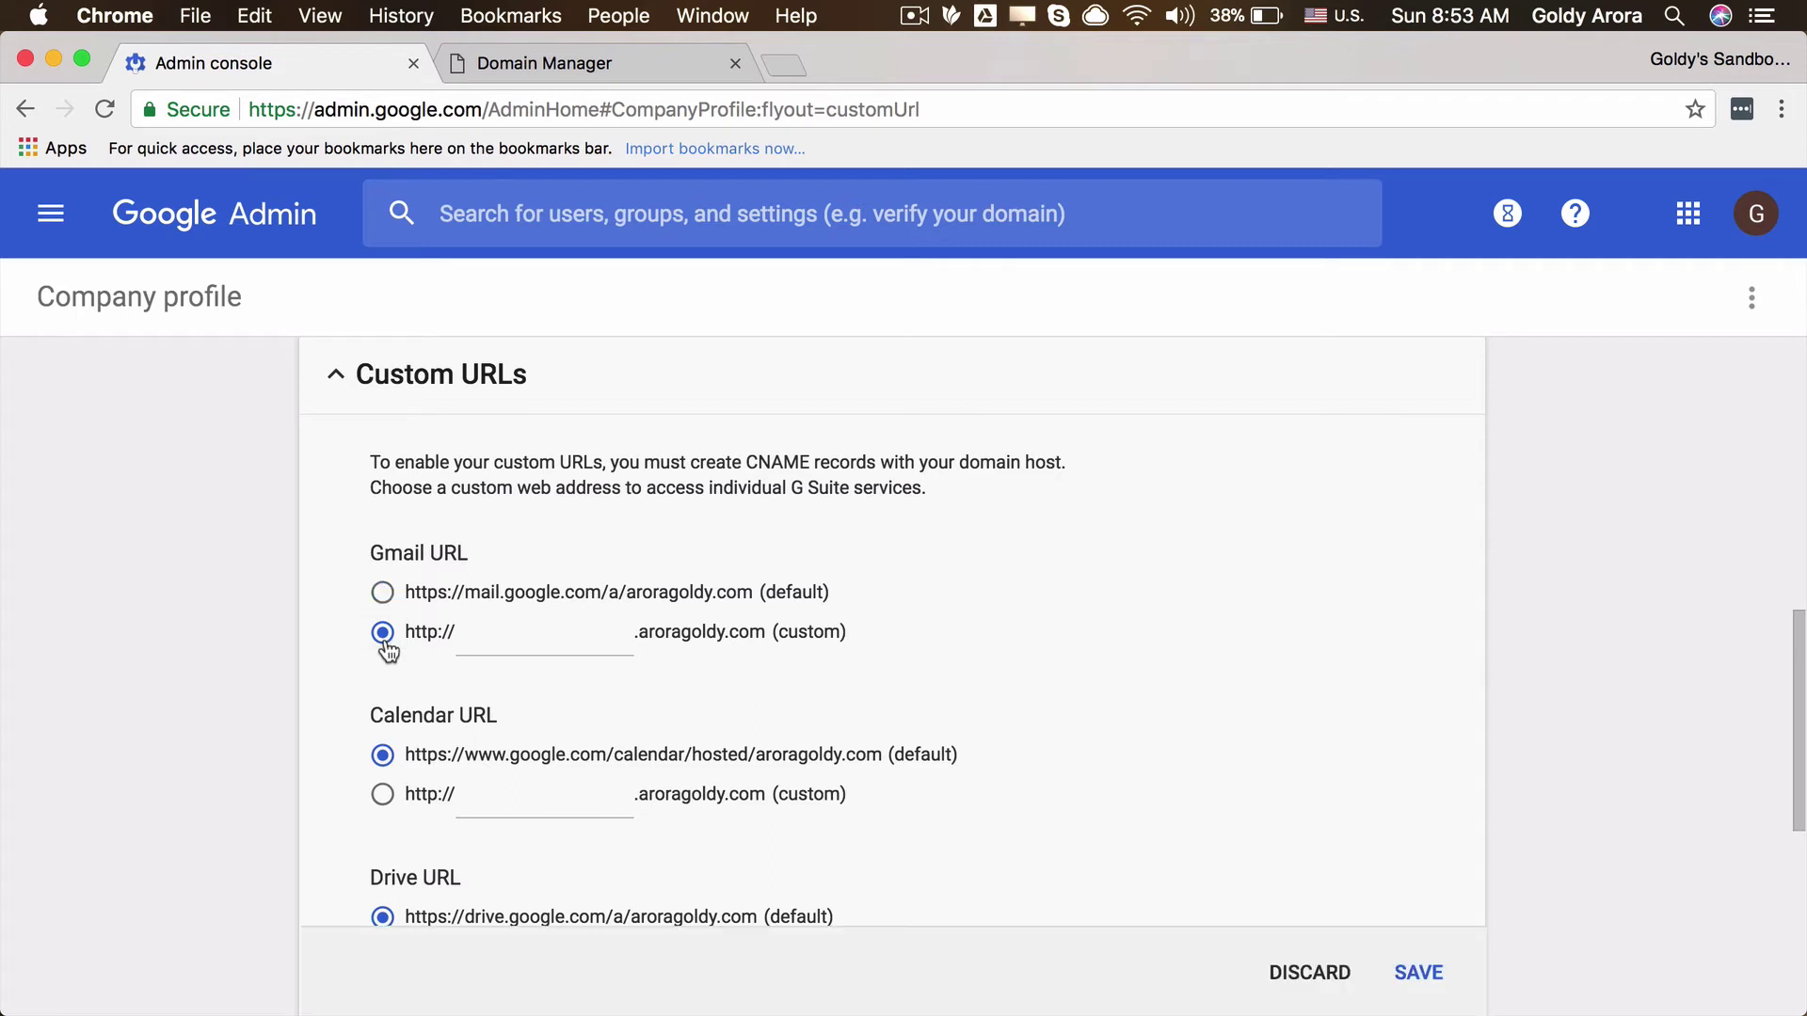
left_click(505, 637)
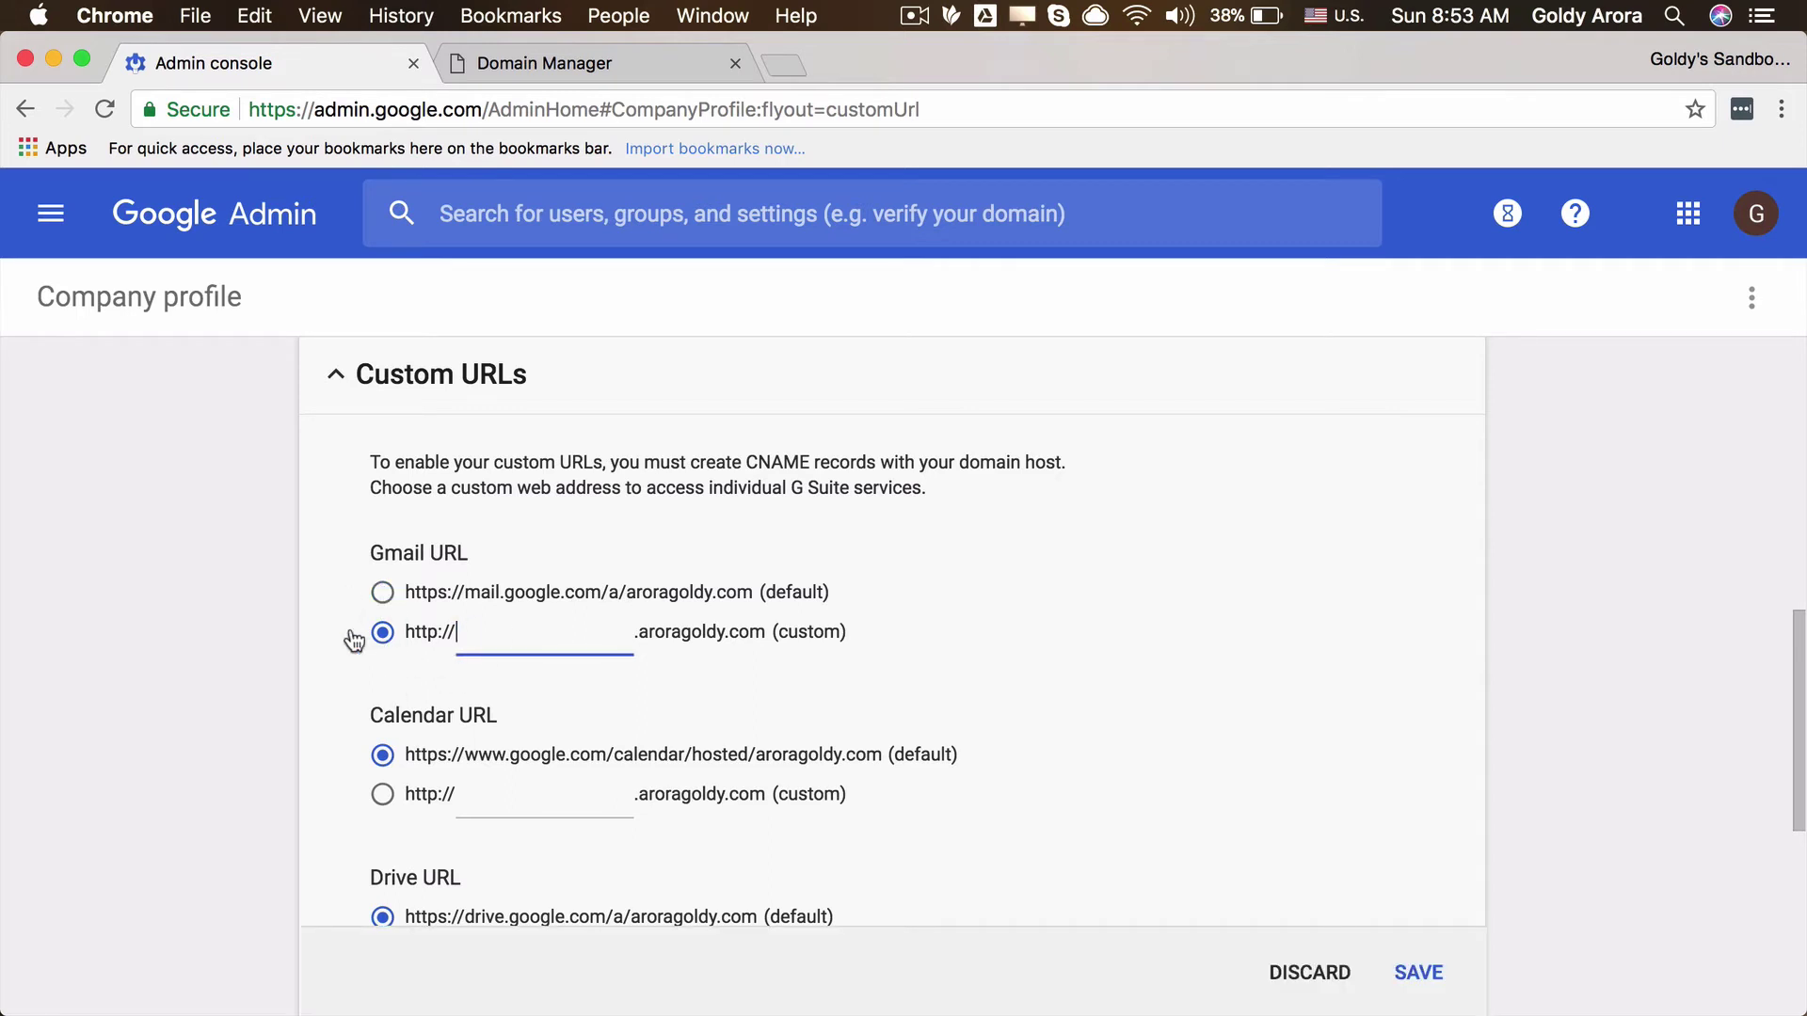
type("email")
key("super+a")
type("mail")
Step: Set custom Calendar and Drive addresses to cal and drive
scroll(306, 746, "down", 2)
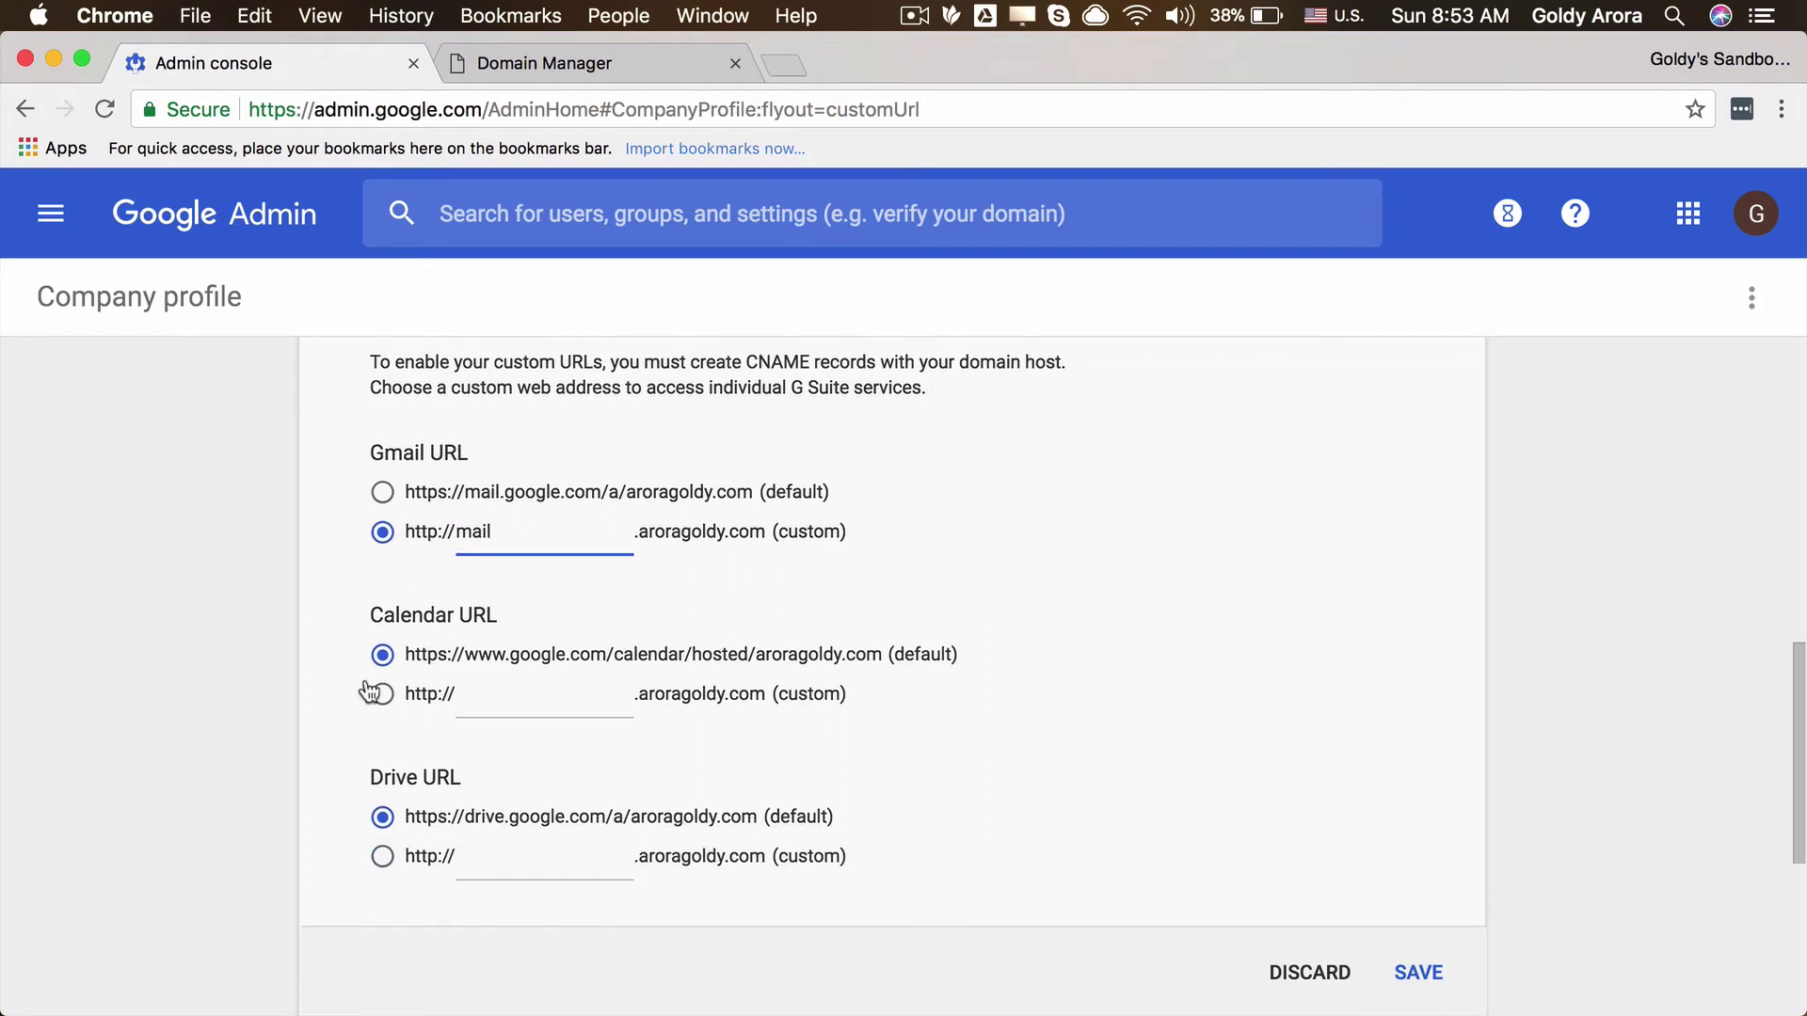
left_click(382, 697)
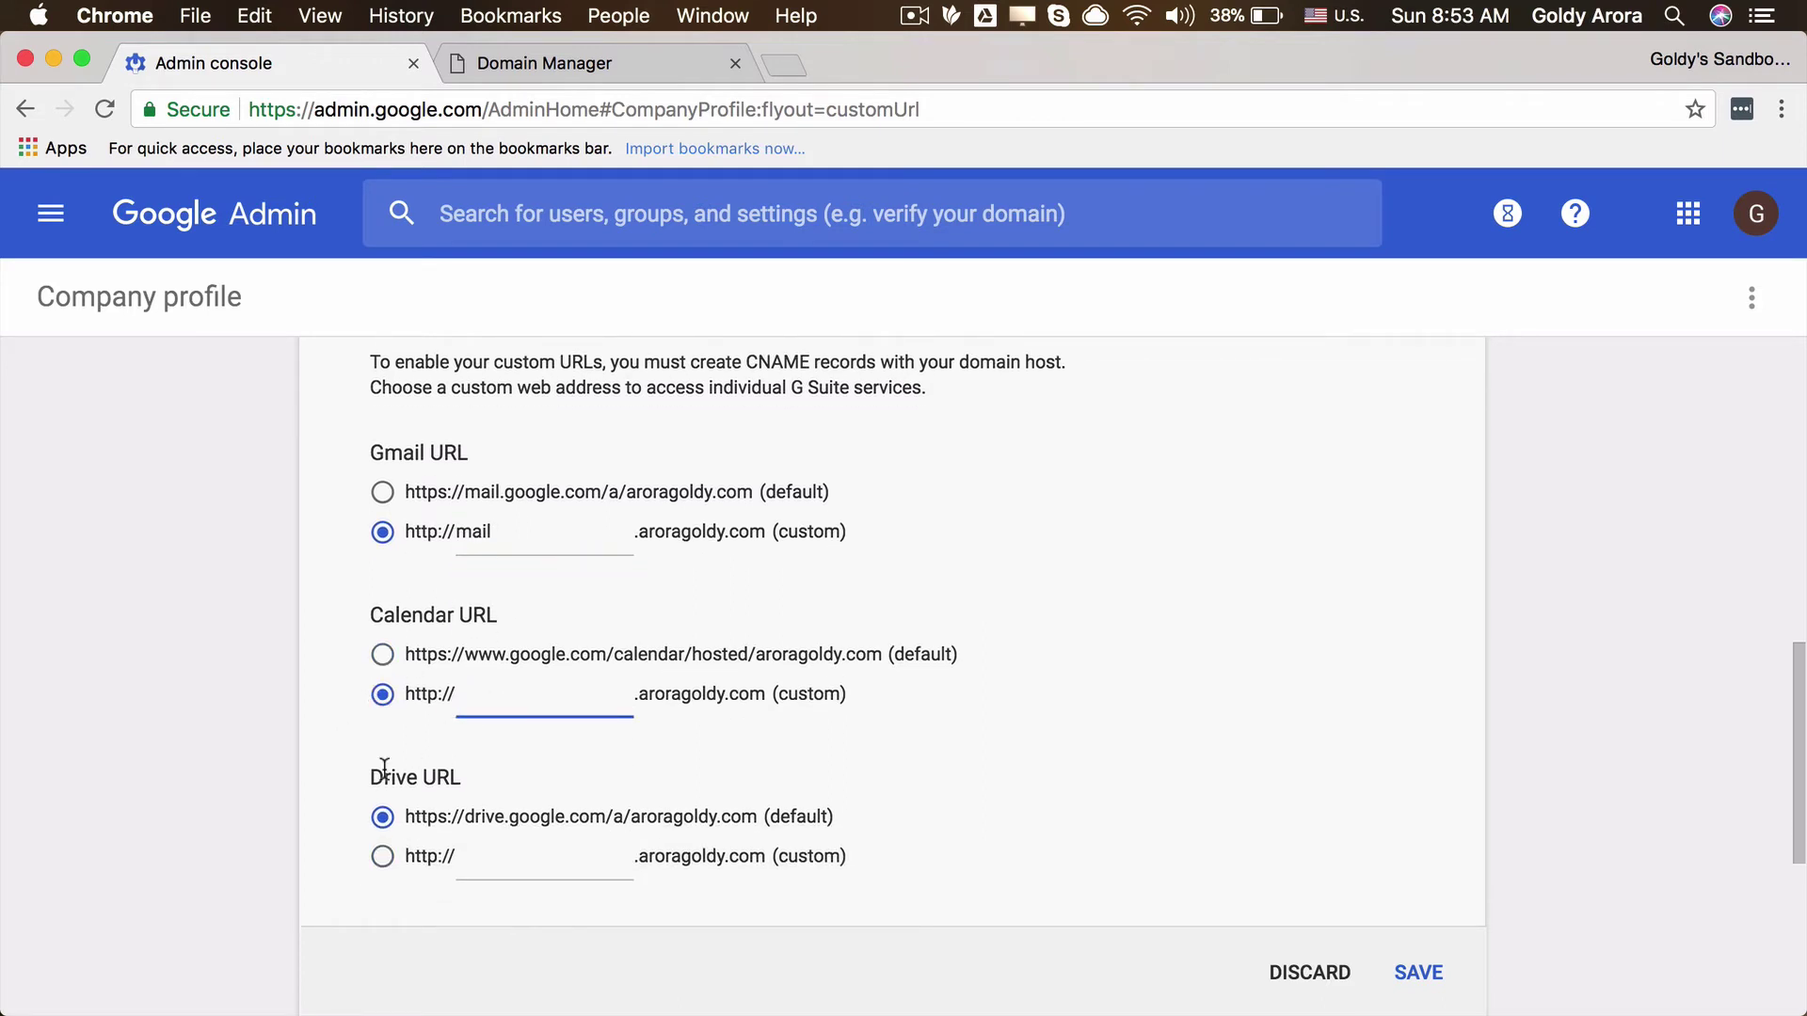
type("calendar")
key("BackSpace")
key("BackSpace")
key("BackSpace")
key("BackSpace")
key("BackSpace")
scroll(347, 819, "down", 2)
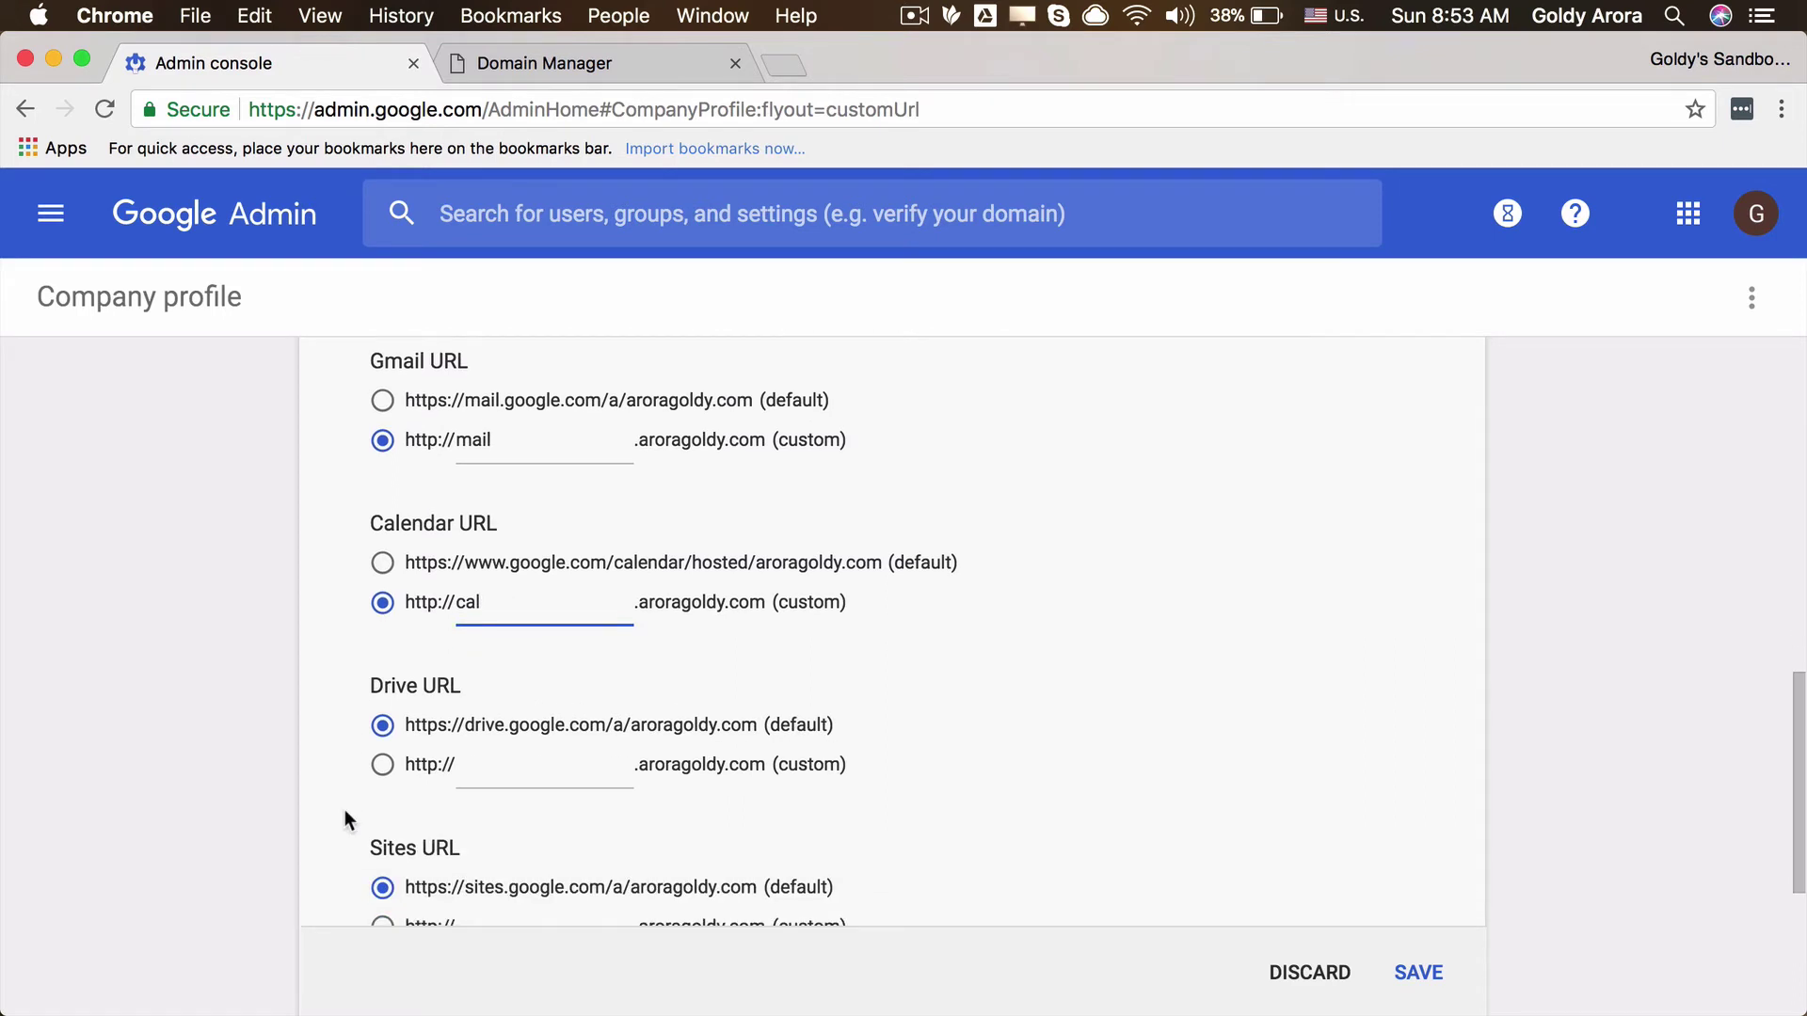
left_click(382, 764)
left_click(467, 770)
type("driv")
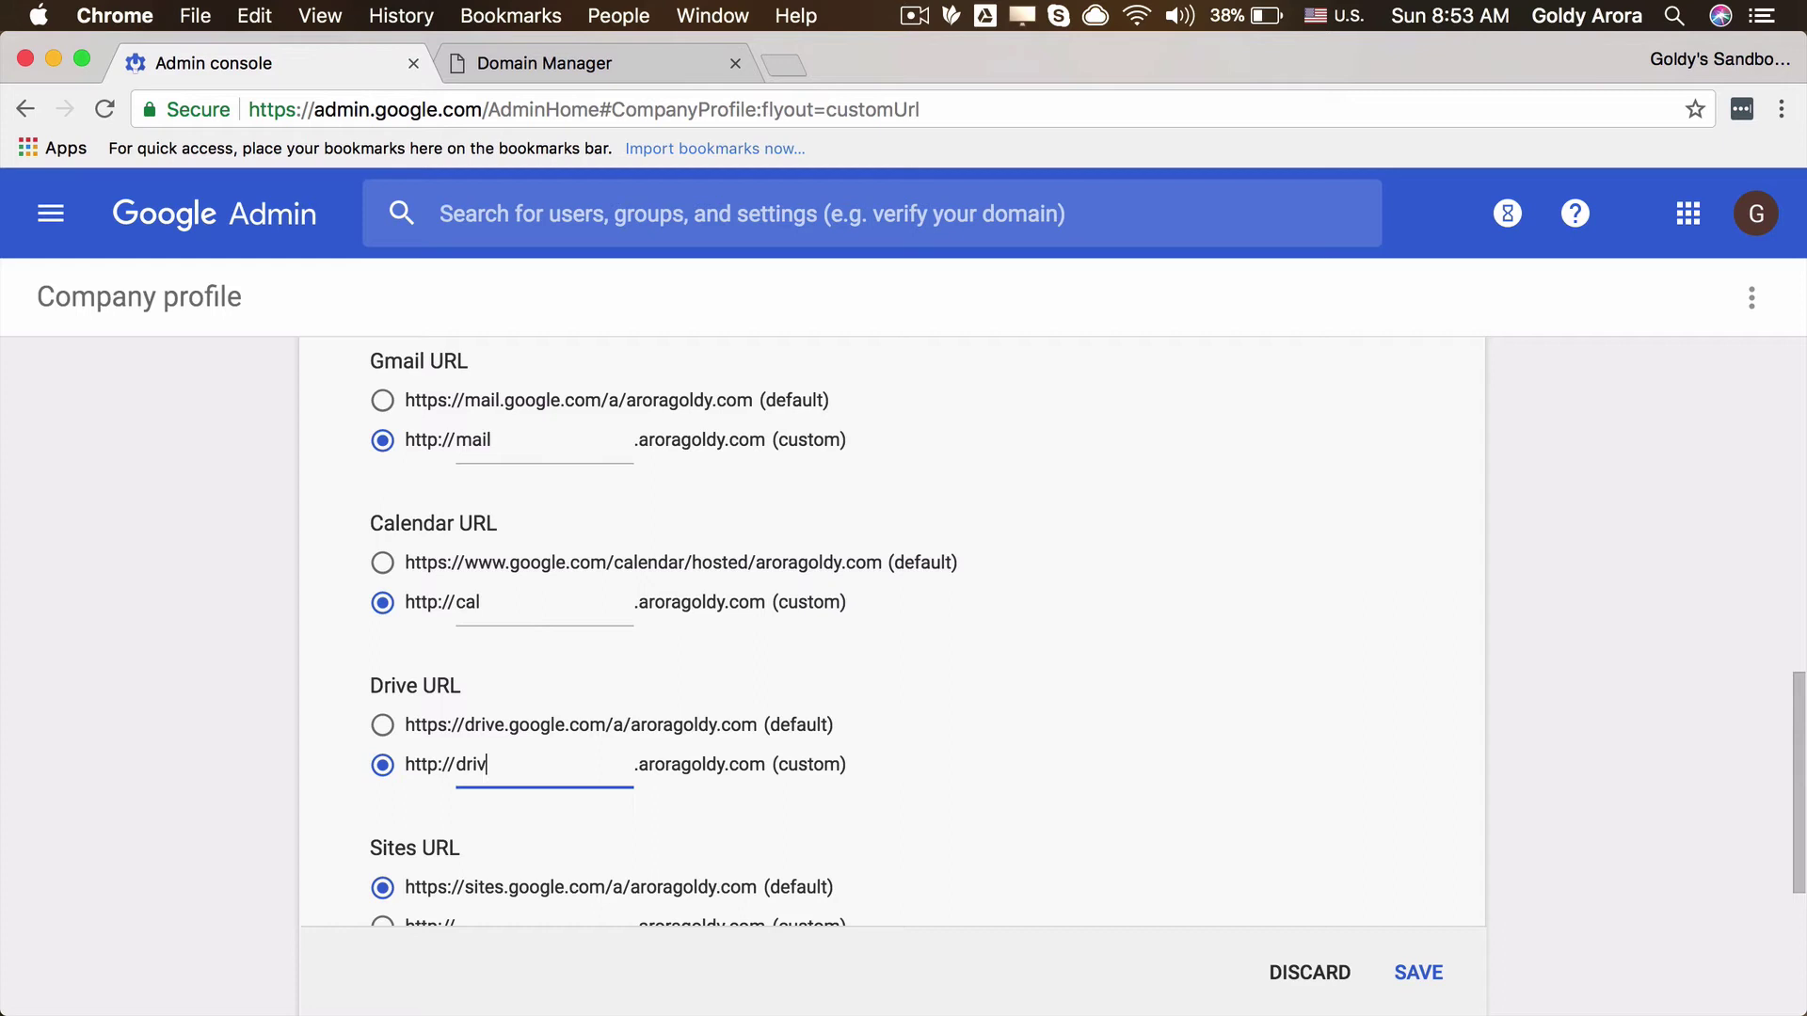
type("e")
Step: Leave Sites on its default address and save the custom URL settings
scroll(347, 811, "down", 4)
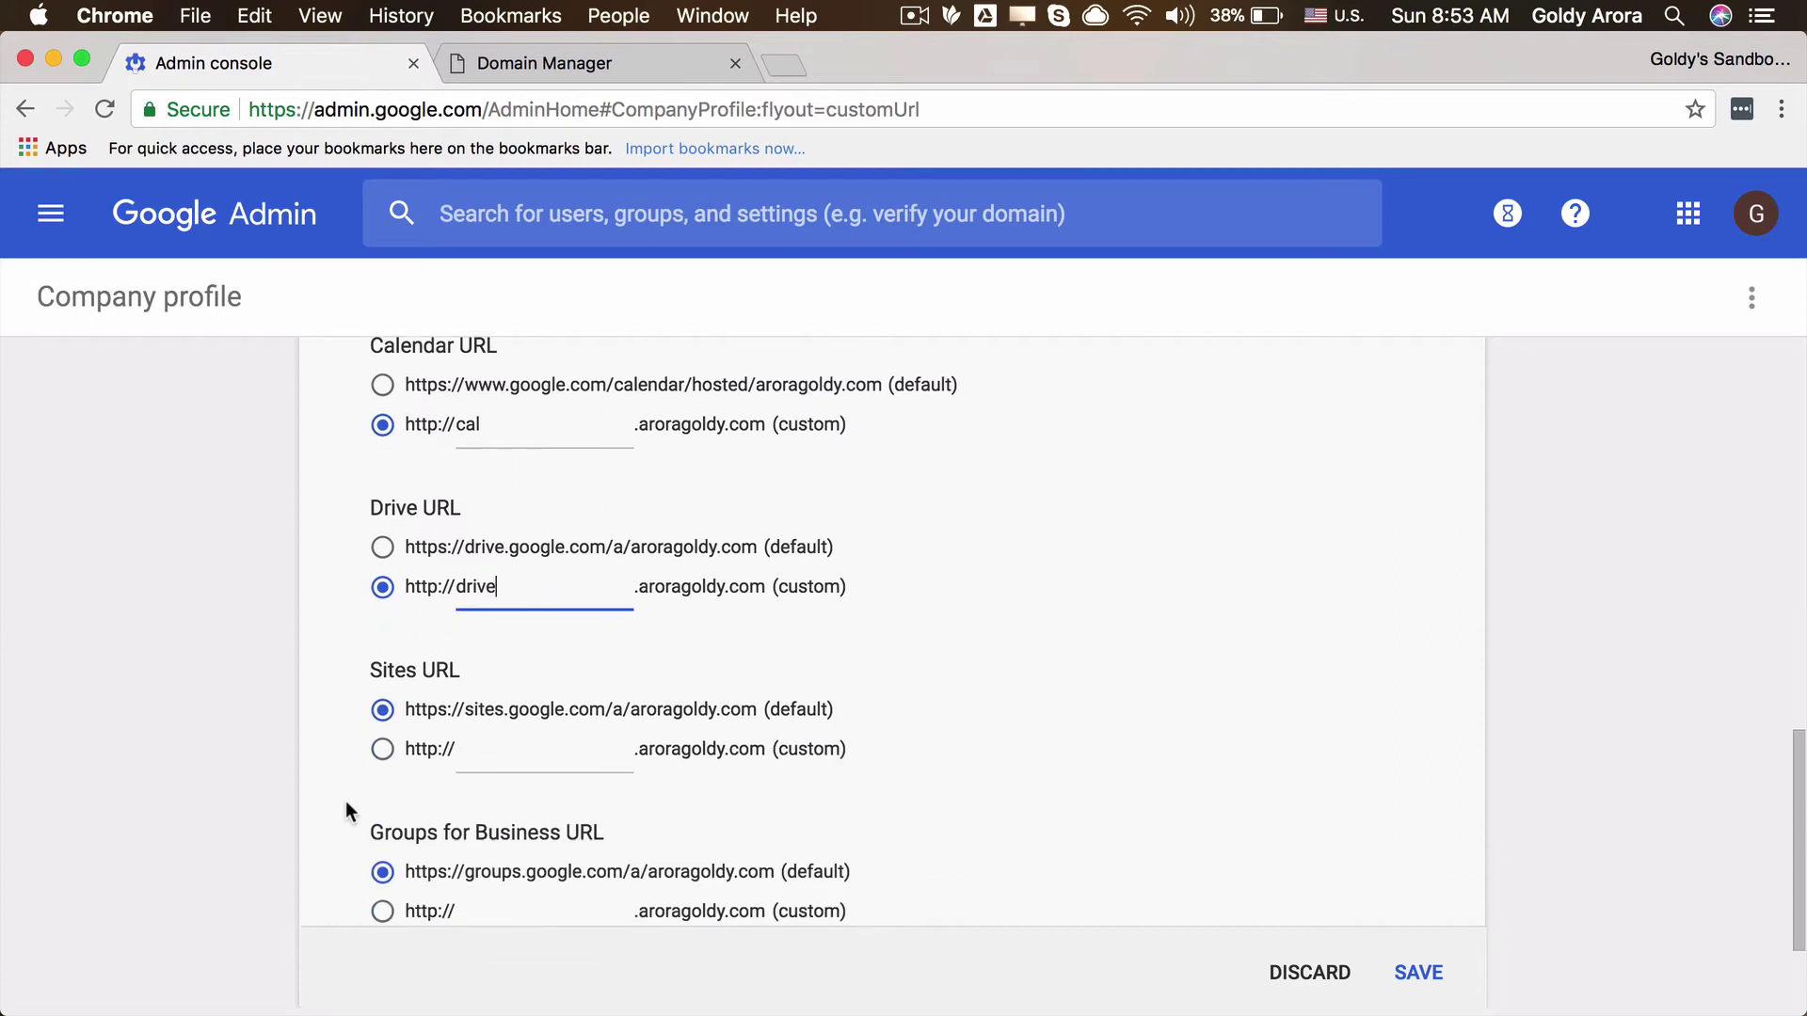
left_click(381, 749)
left_click(520, 758)
type("sotes")
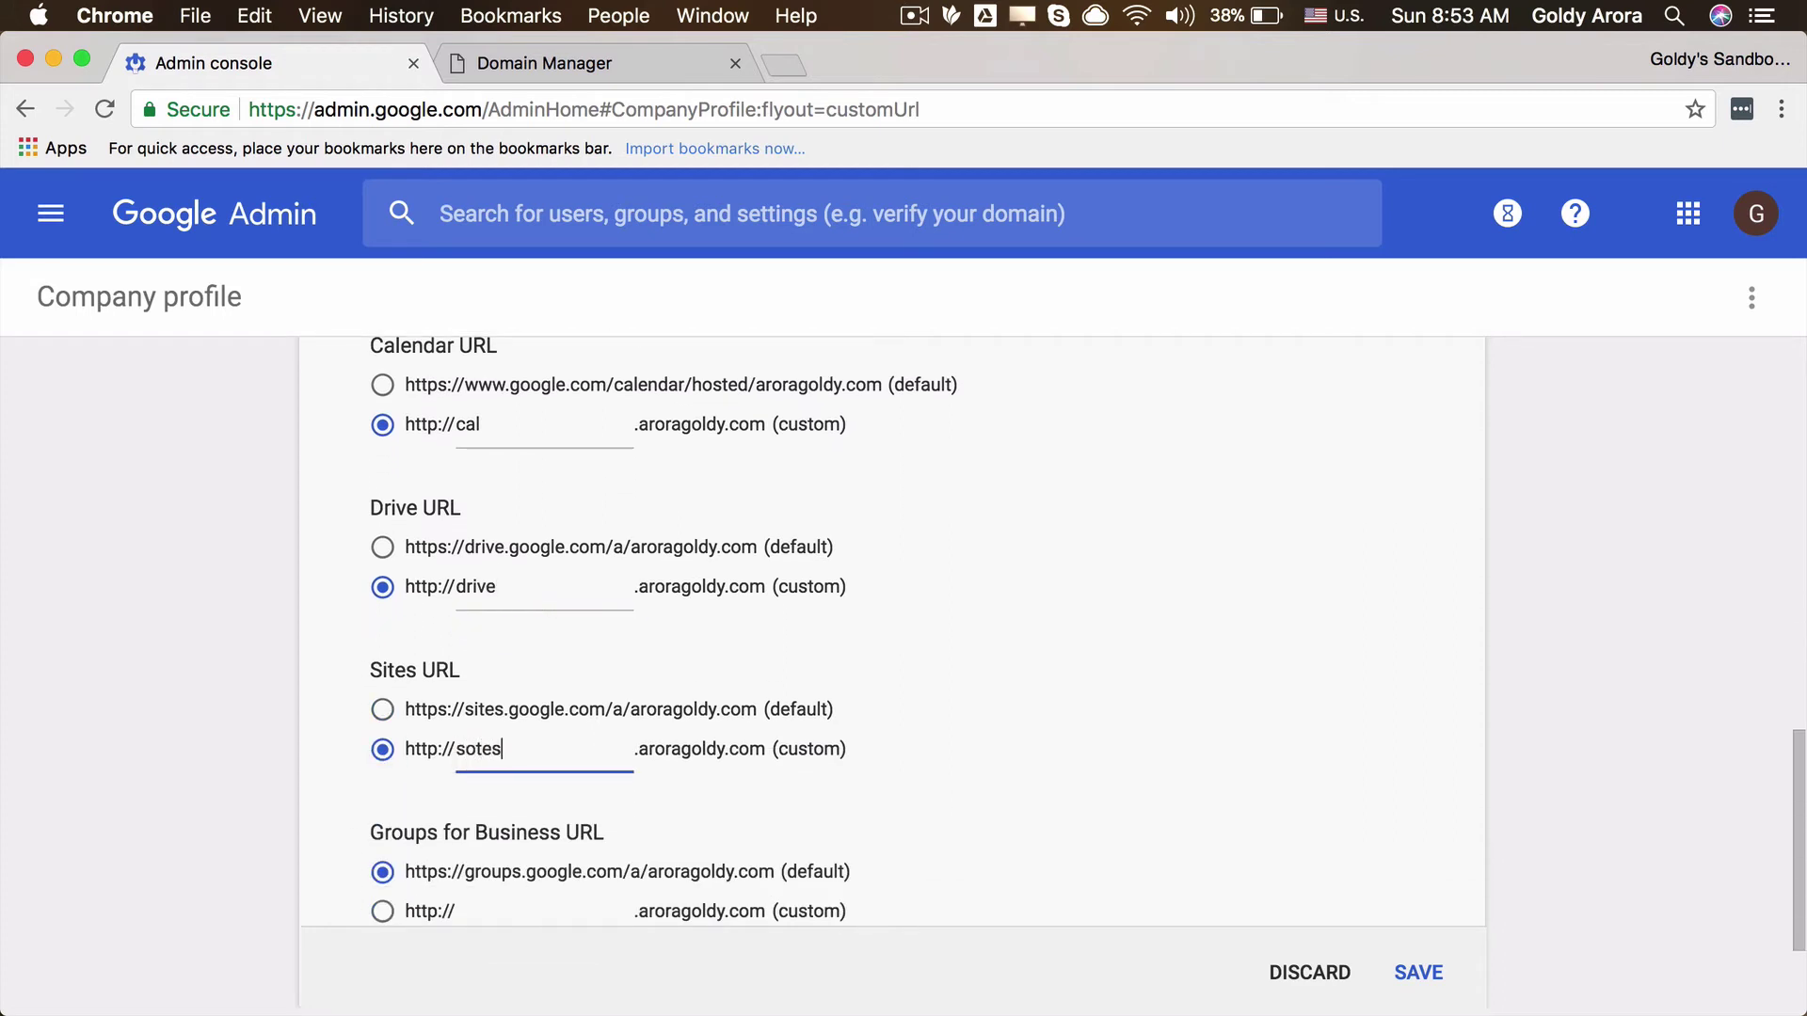
key("BackSpace")
left_click(384, 711)
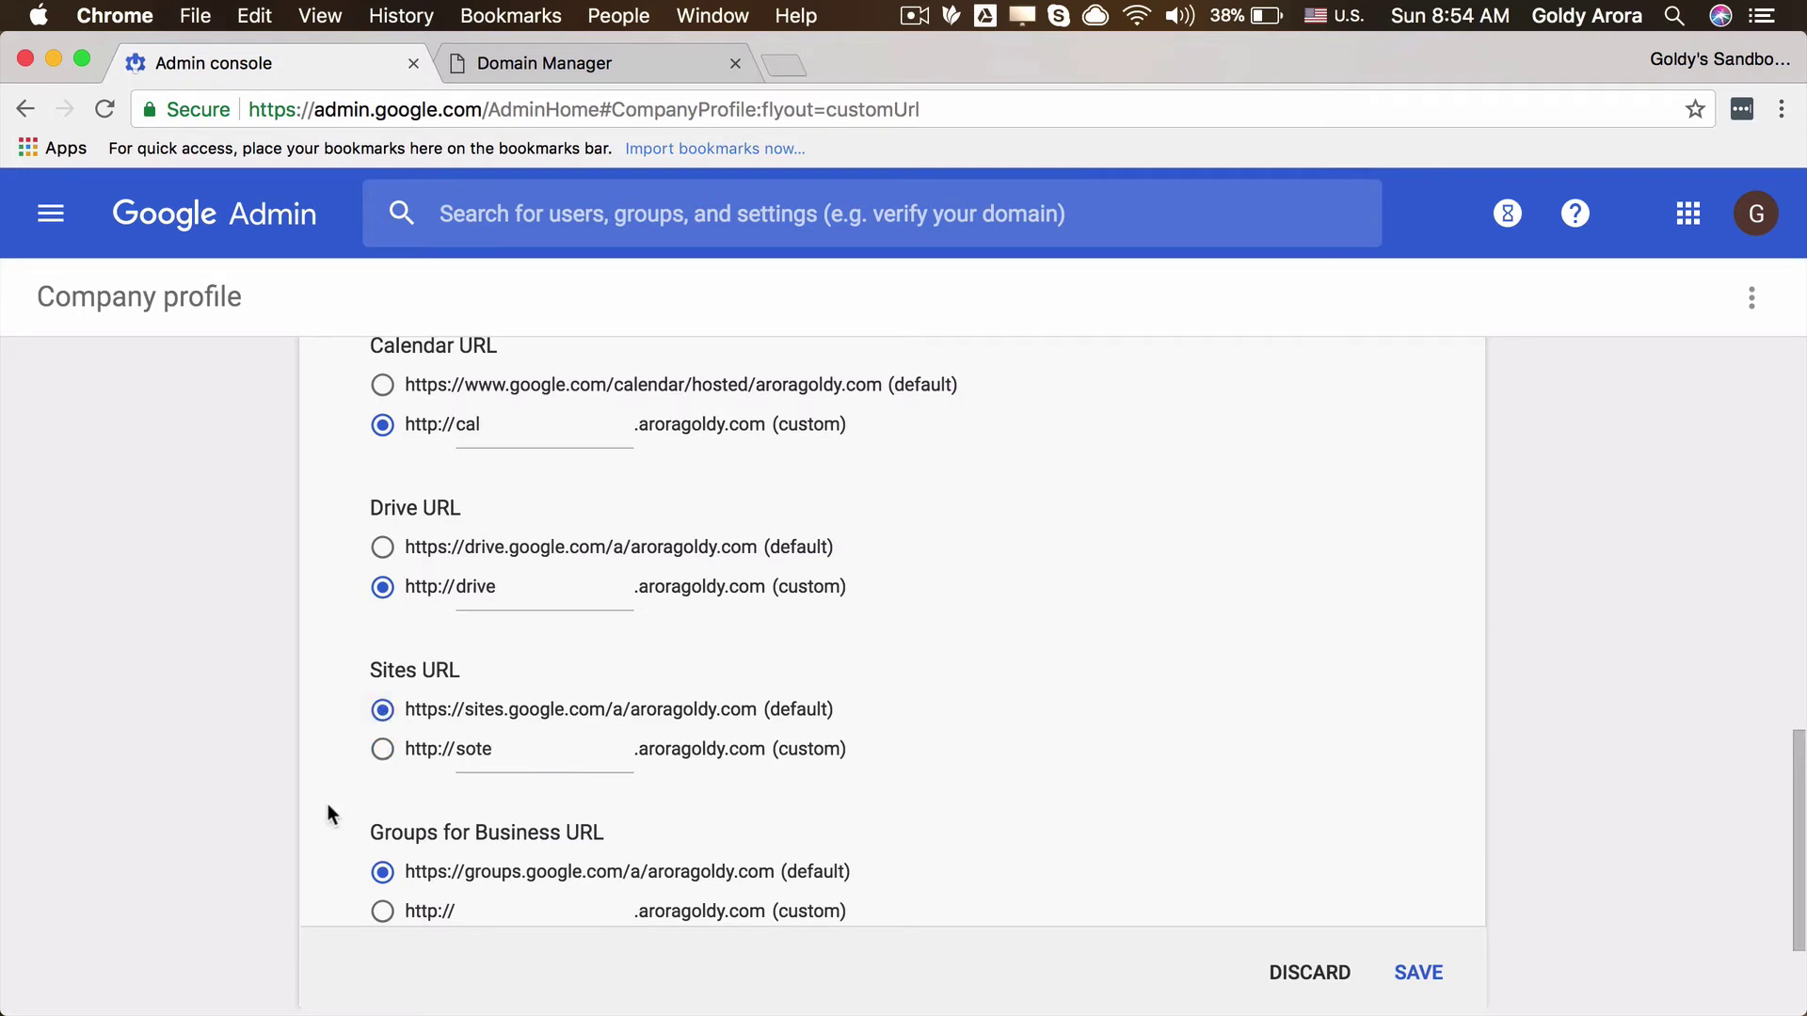
scroll(328, 813, "down", 3)
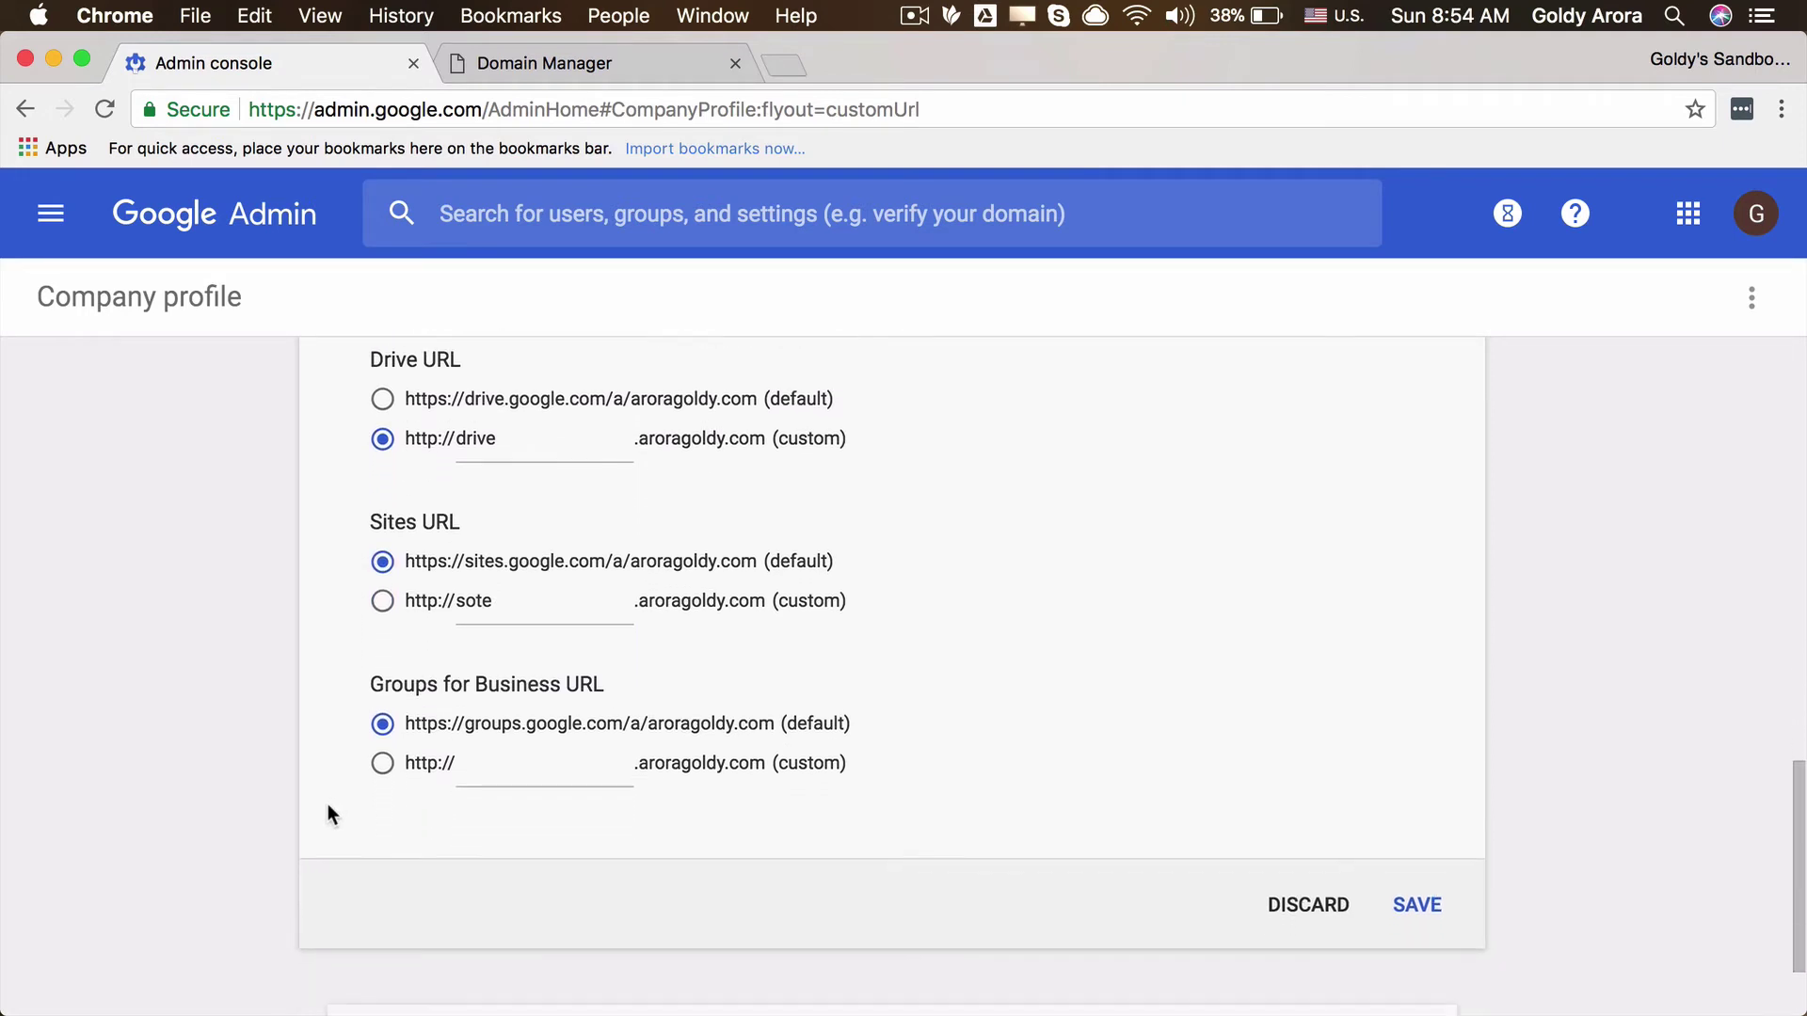
scroll(425, 697, "up", 4)
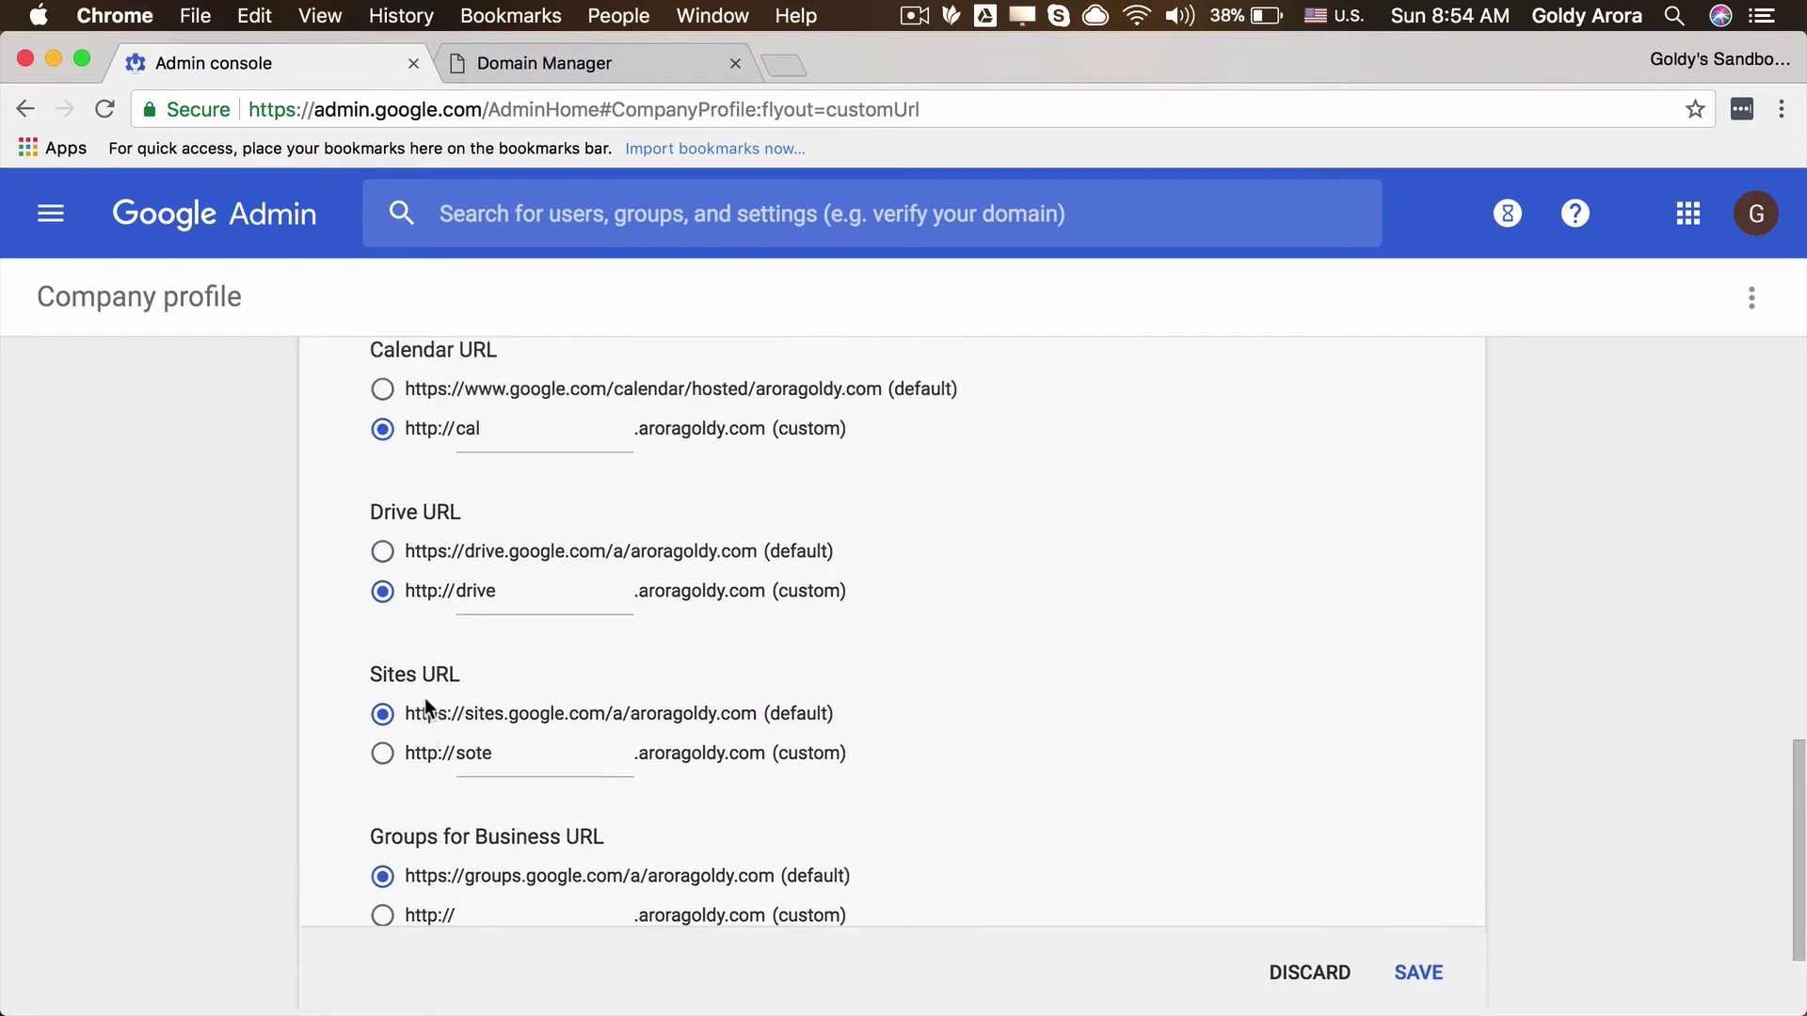
left_click(494, 814)
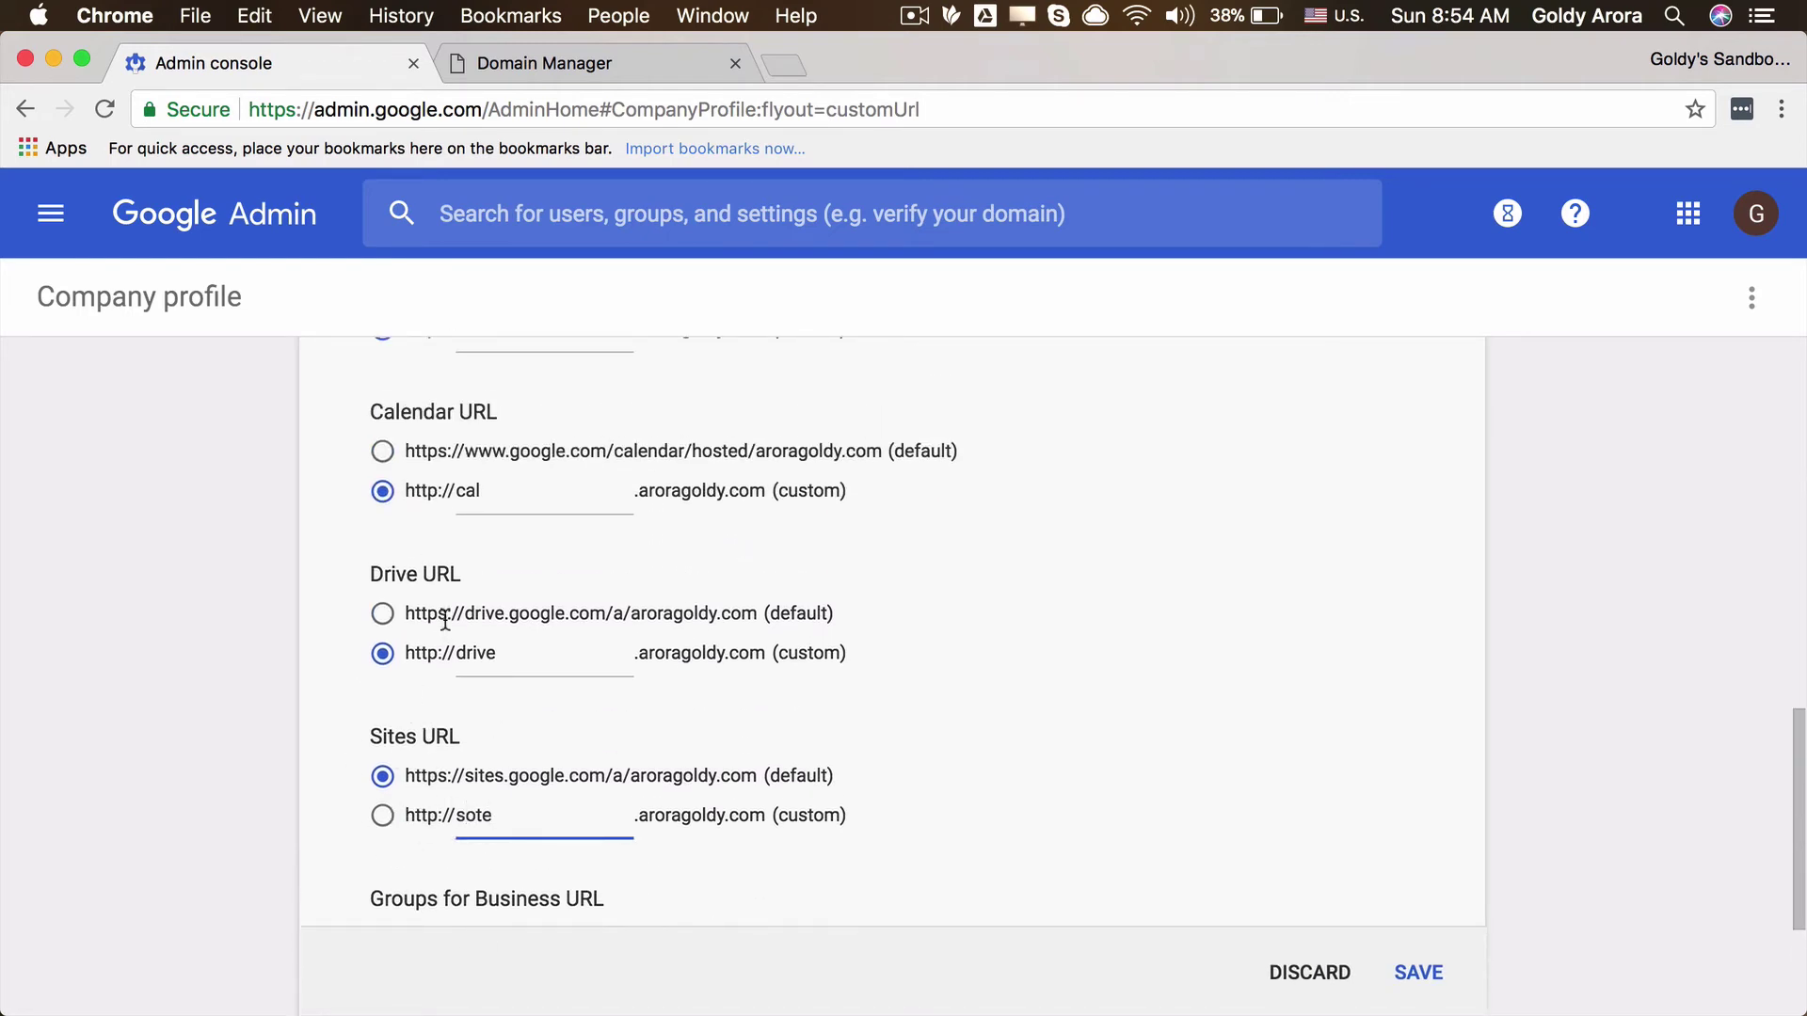
scroll(444, 621, "up", 2)
scroll(469, 666, "up", 2)
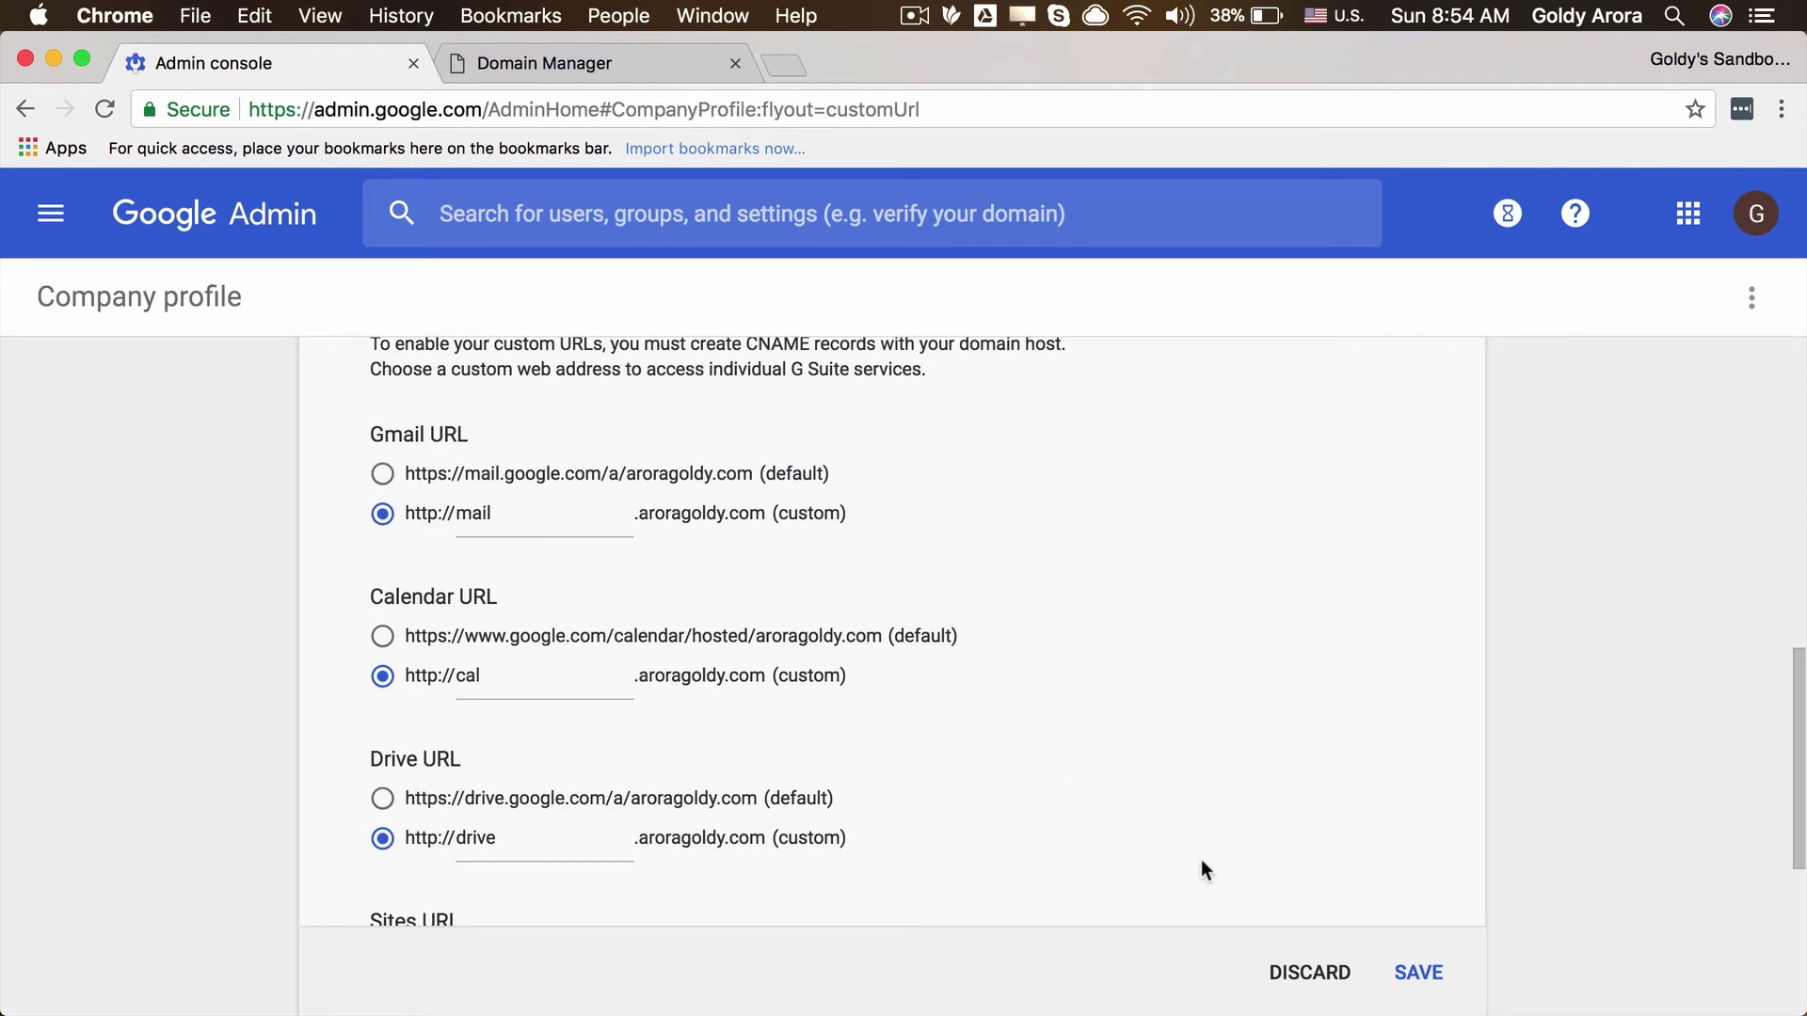
left_click(1417, 972)
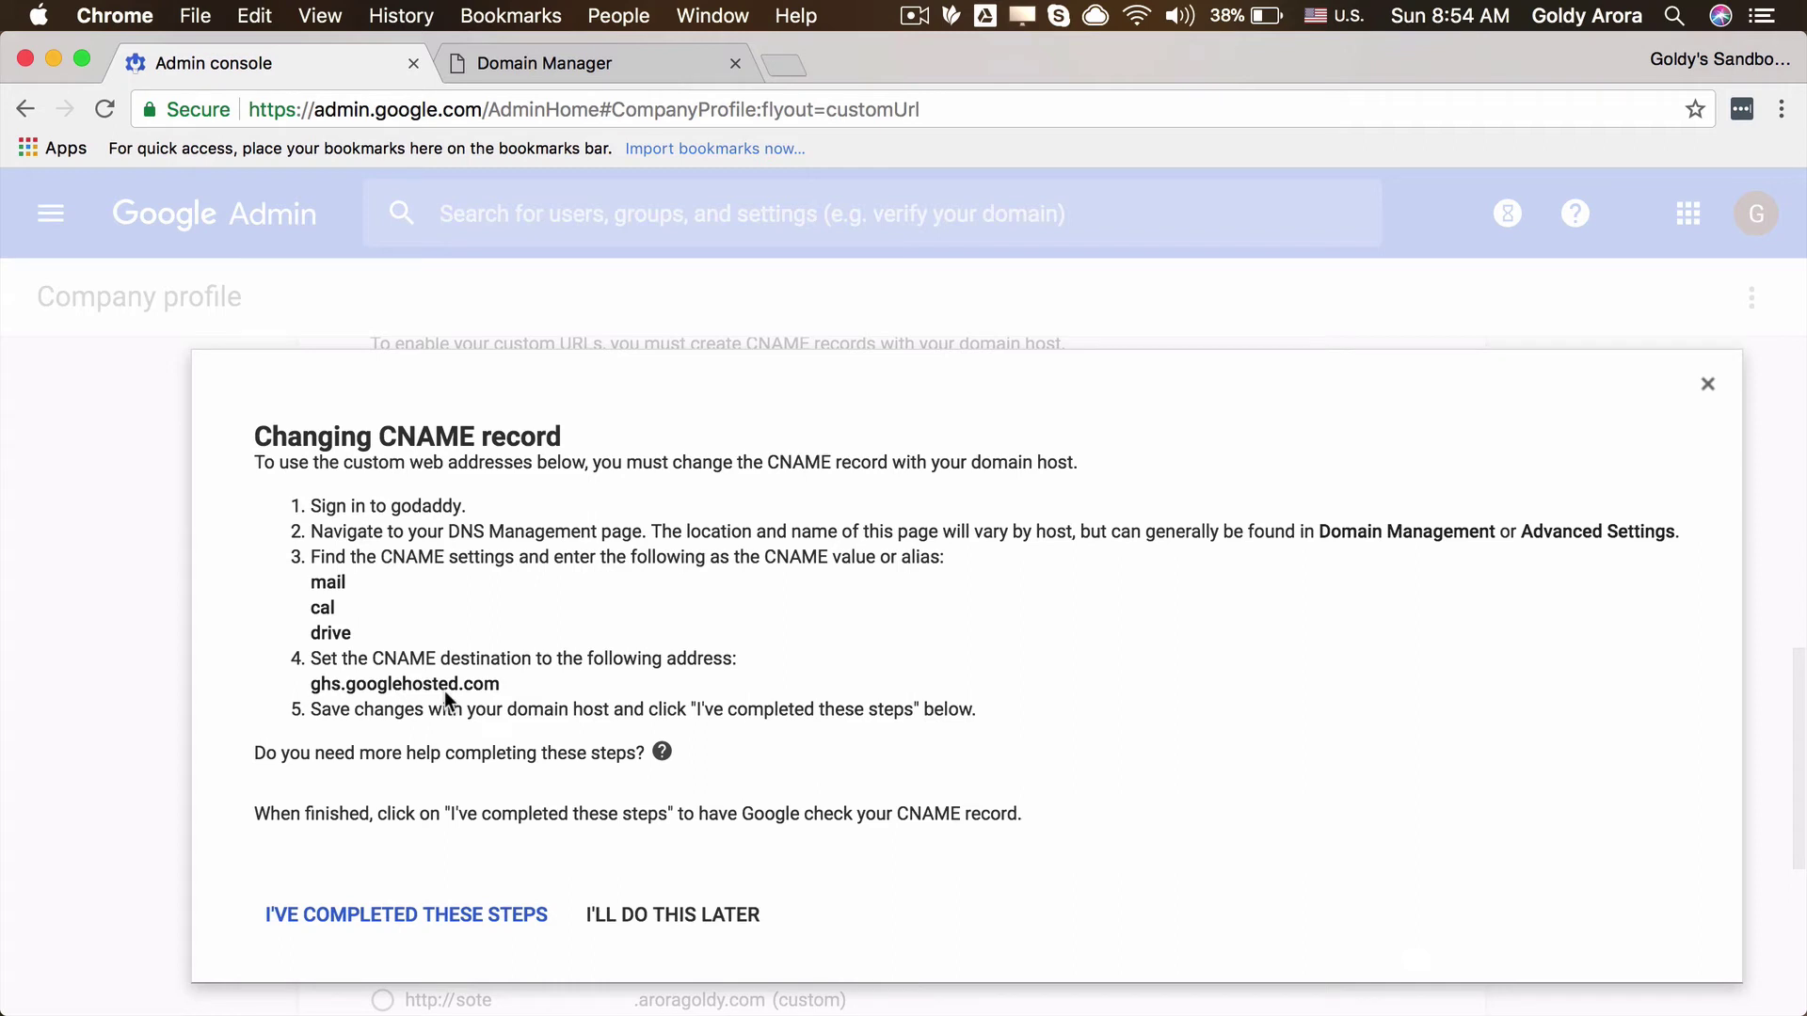
Step: Copy the CNAME alias 'mail' from the Changing CNAME record instructions
left_click_drag(314, 586, 345, 588)
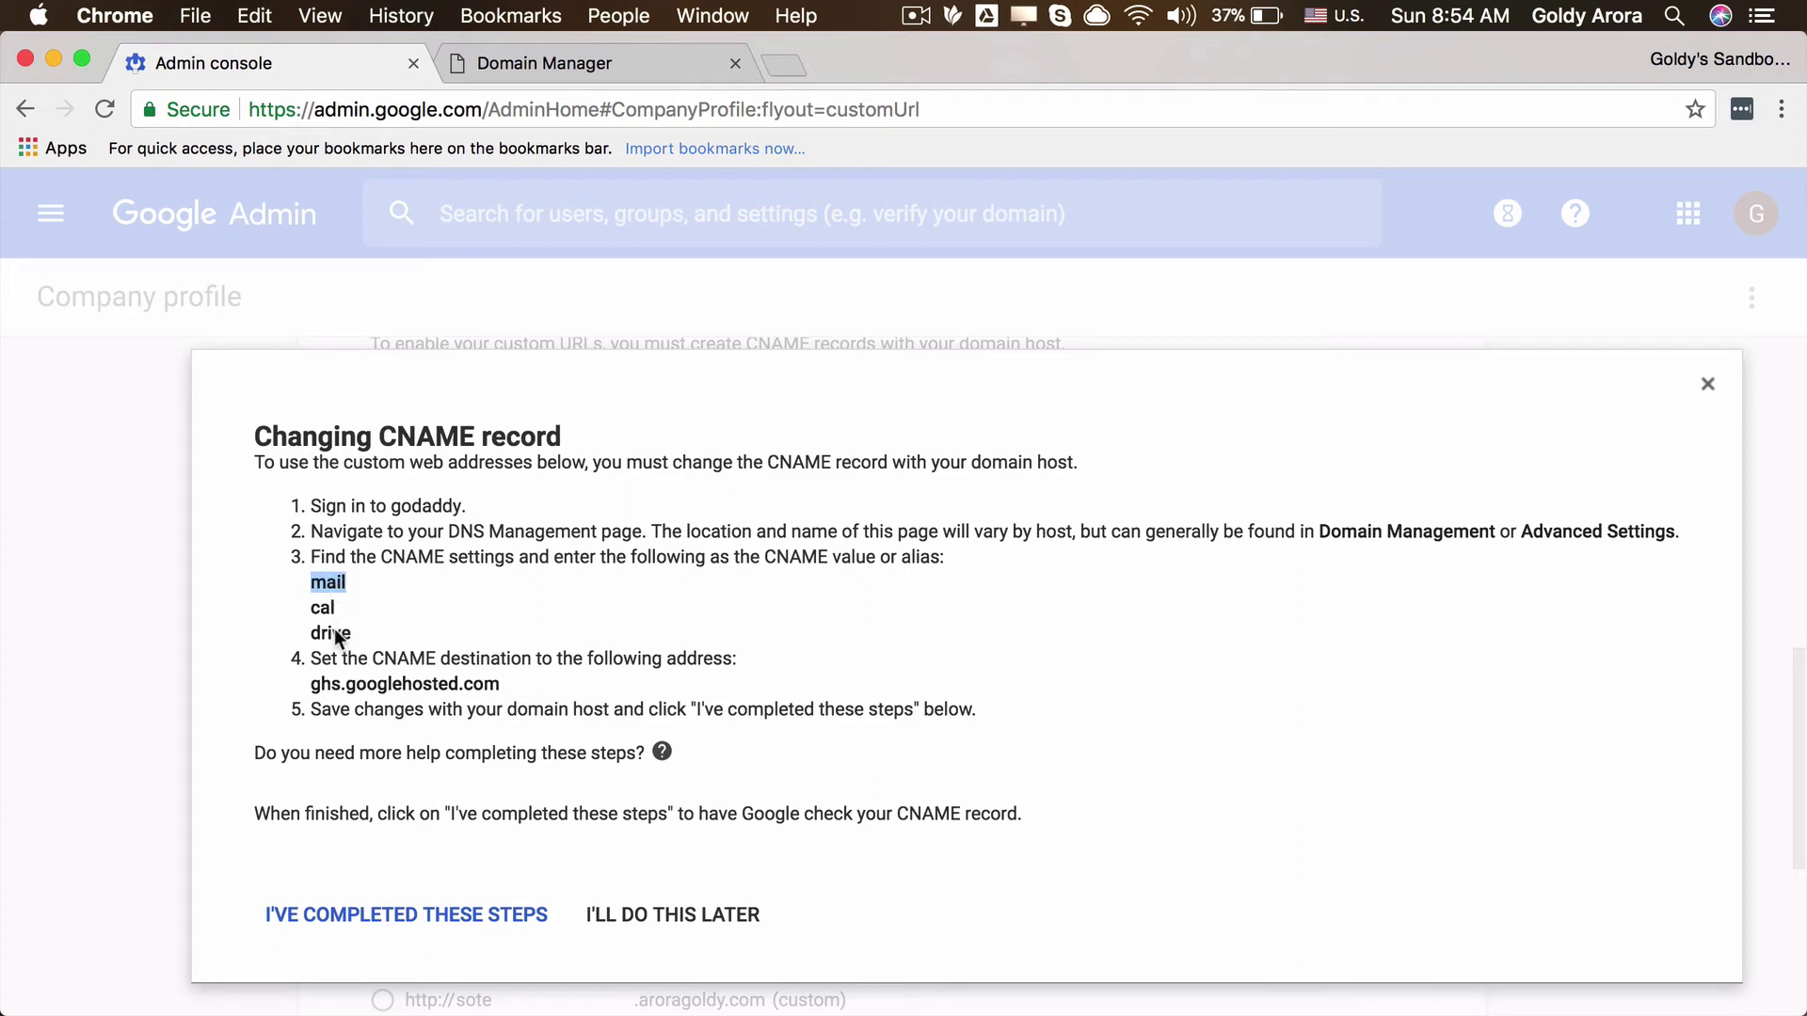
right_click(340, 582)
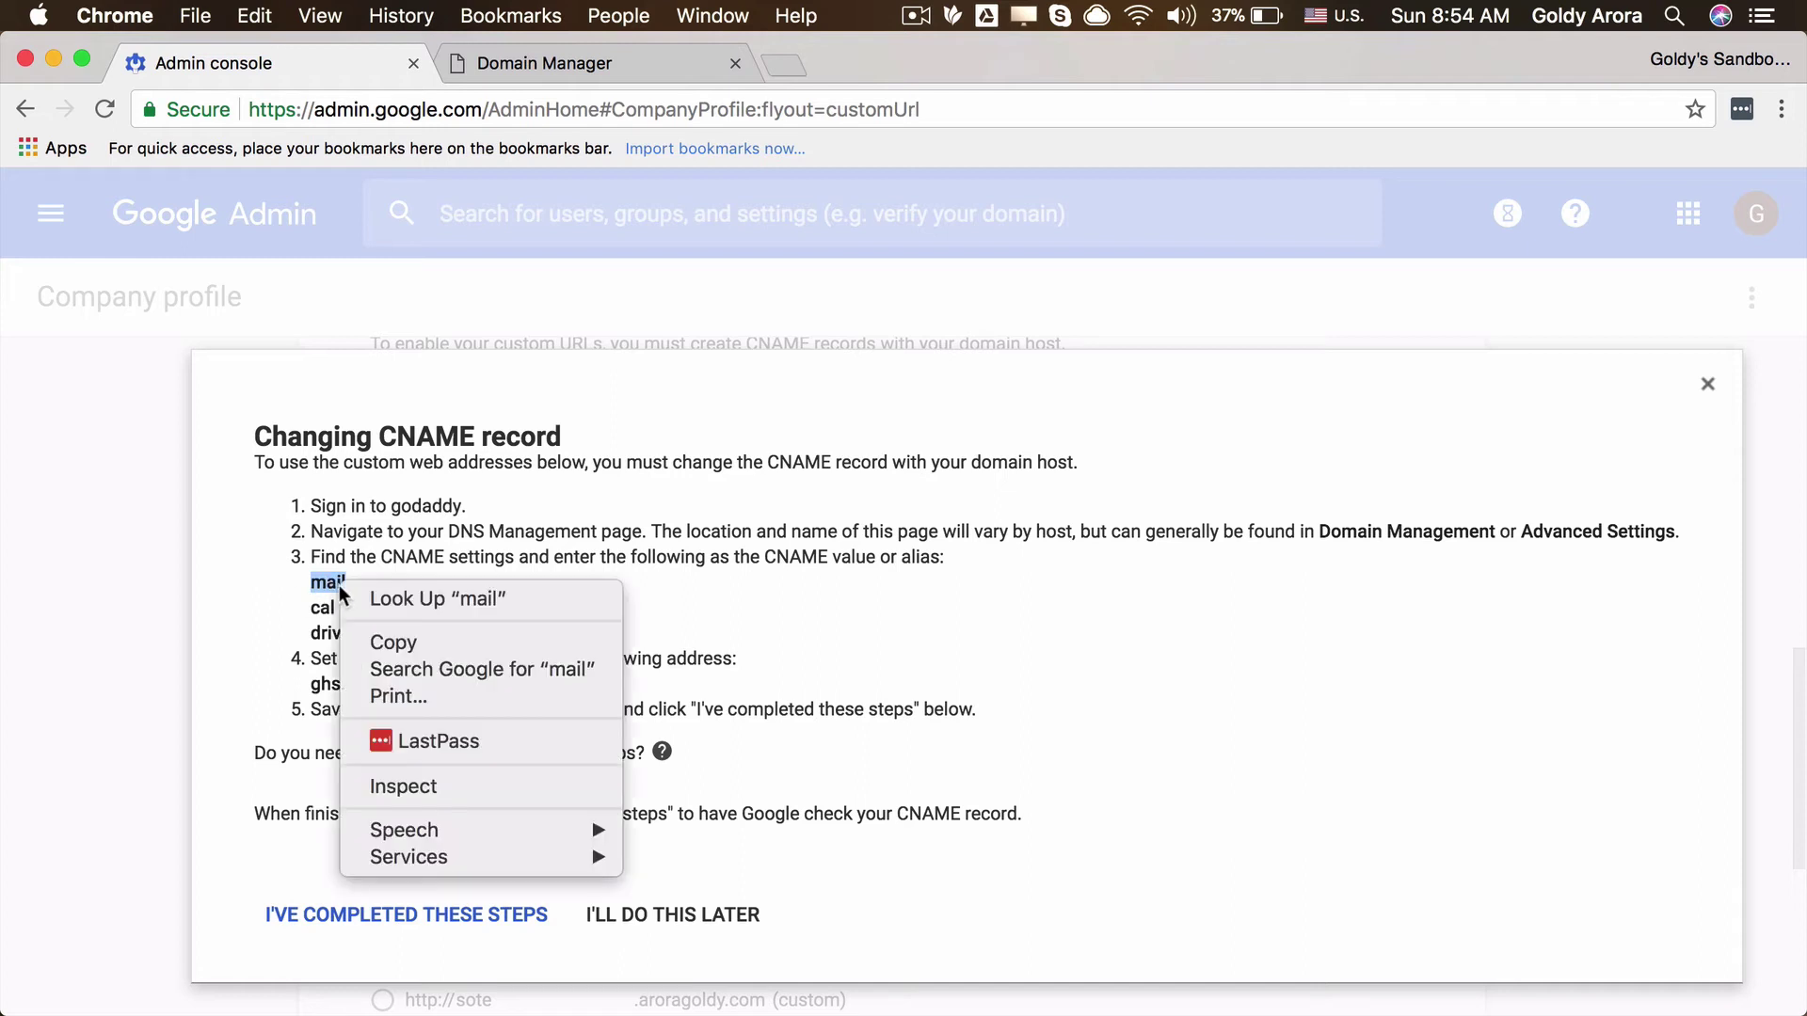
left_click(381, 641)
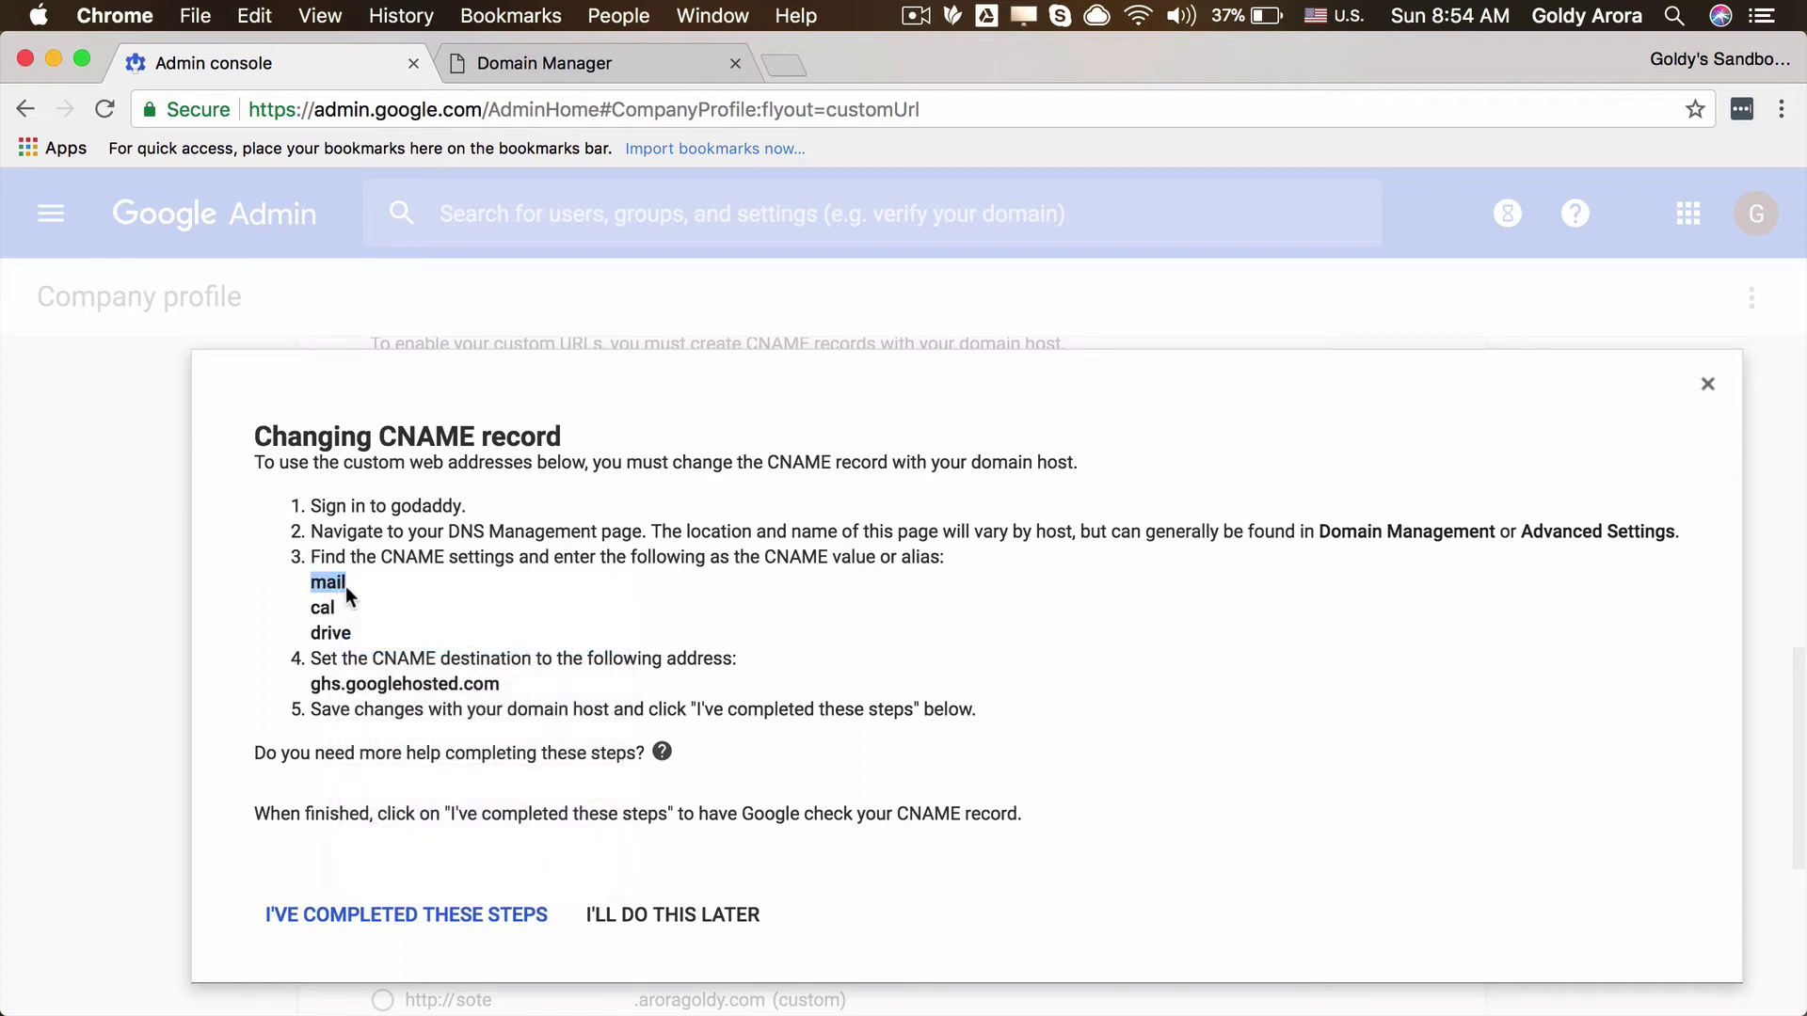
left_click(347, 587)
Step: Copy the CNAME destination ghs.googlehosted.com
left_click_drag(313, 689, 494, 691)
right_click(494, 690)
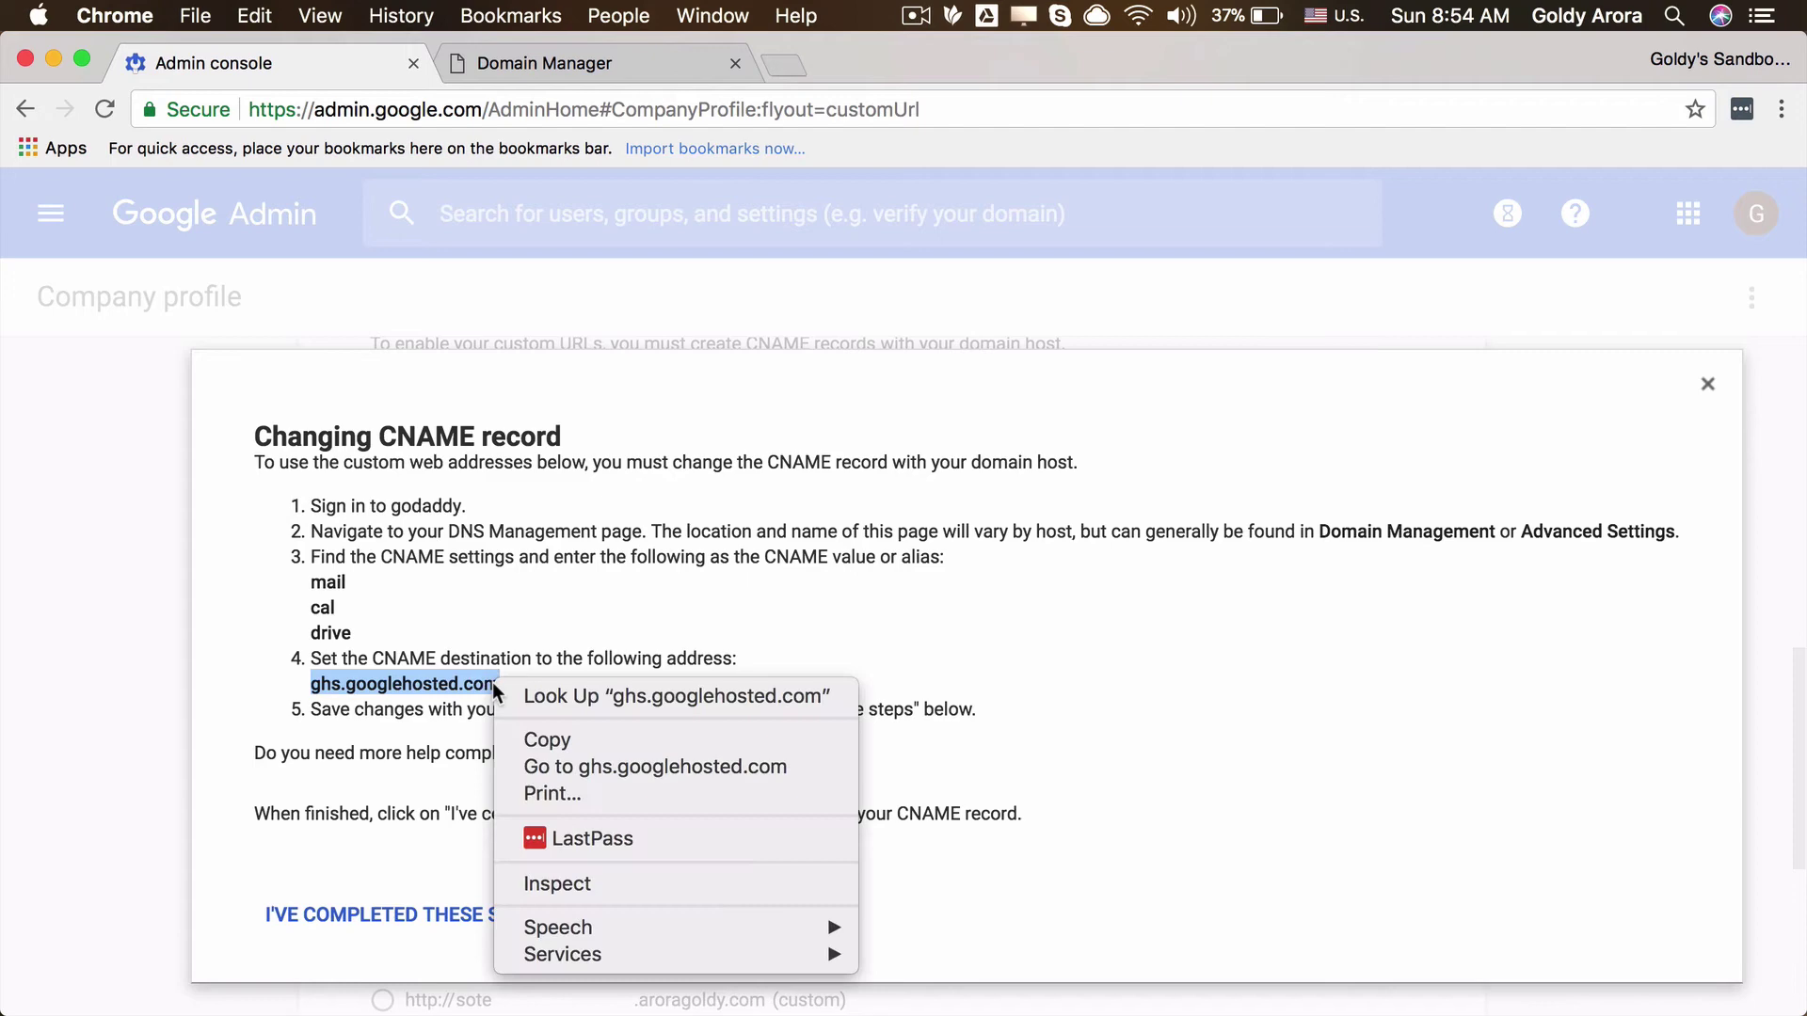
left_click(538, 740)
Step: Add and save a GoDaddy CNAME record: host mail, points to ghs.googlehosted.com
left_click(614, 68)
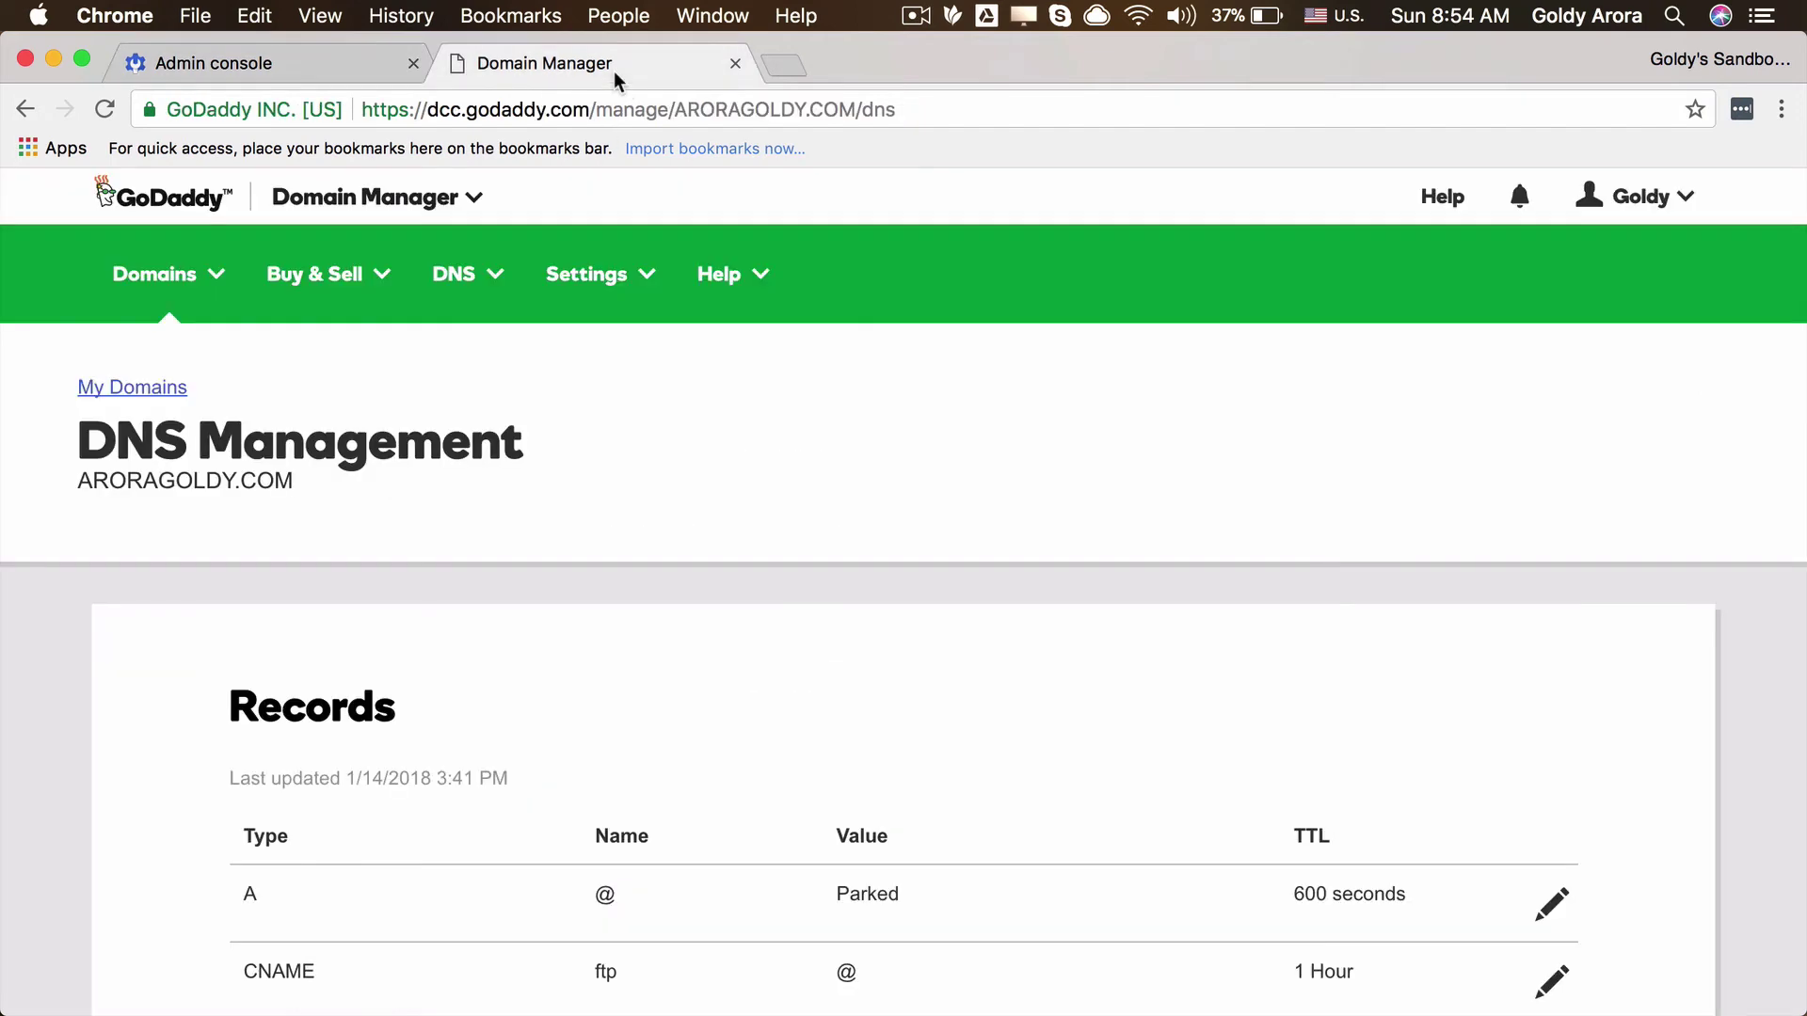
scroll(681, 753, "down", 10)
left_click(1550, 821)
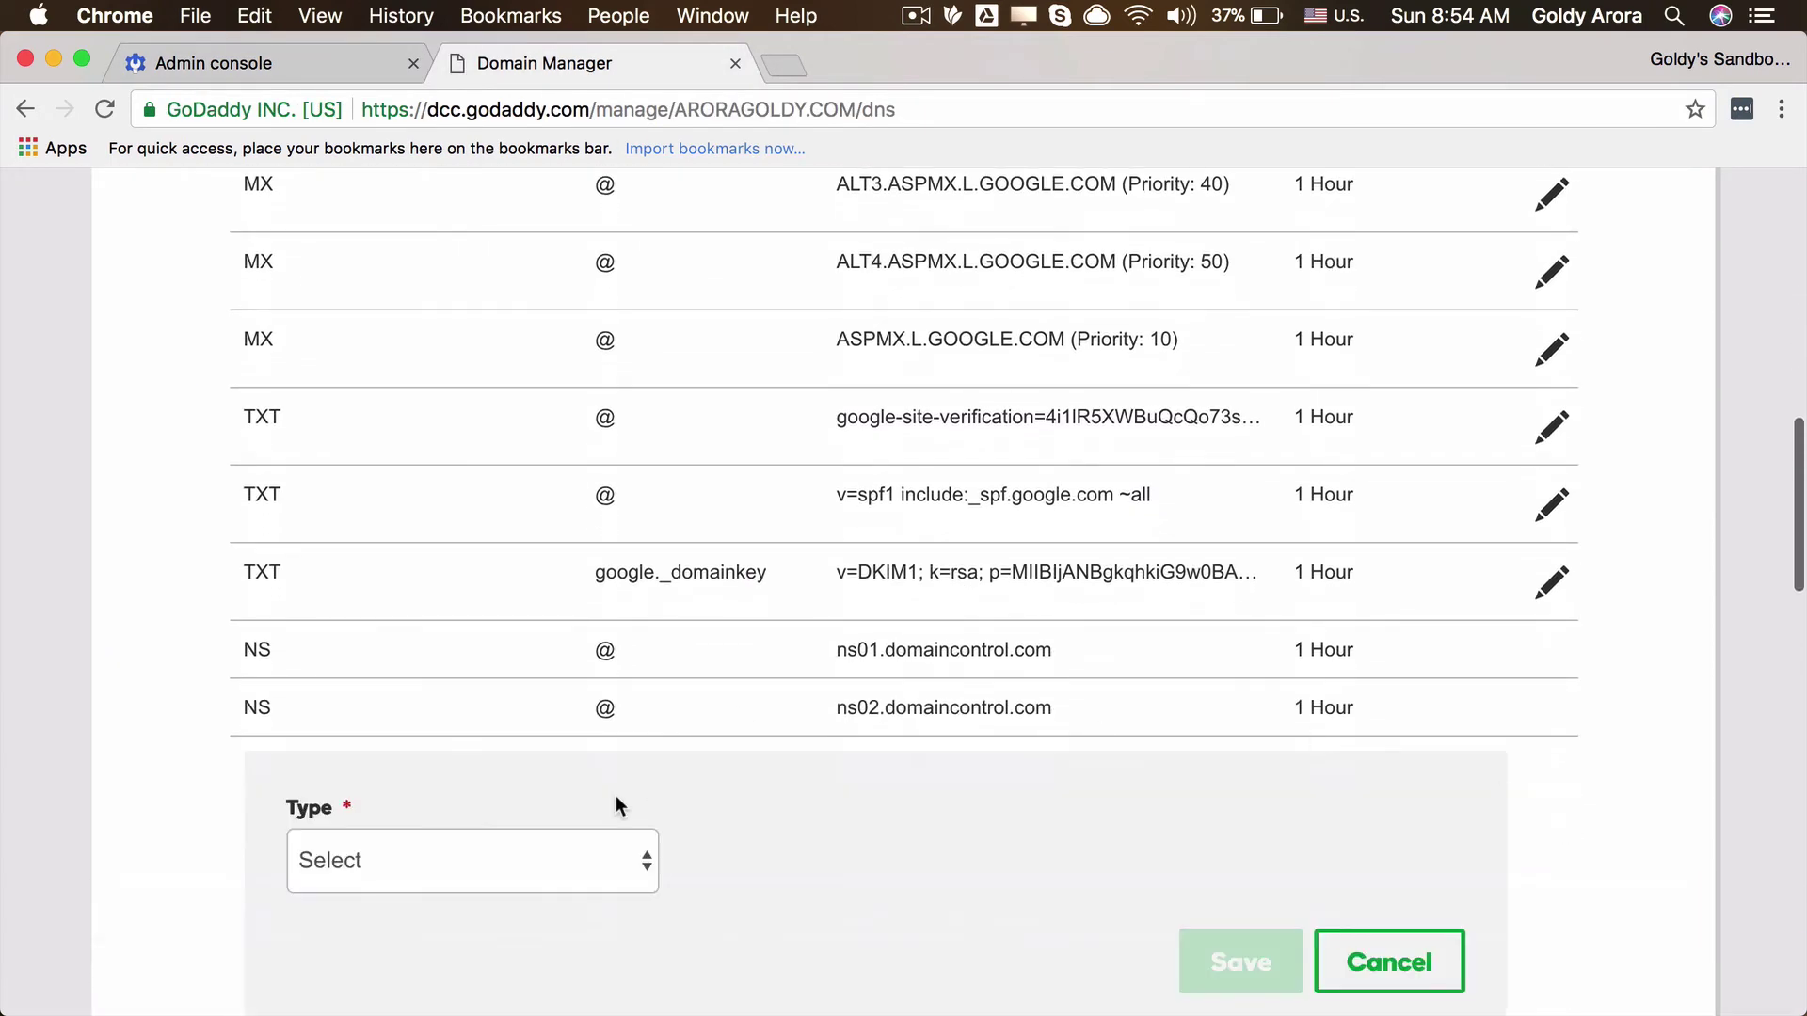
scroll(613, 794, "down", 3)
left_click(564, 553)
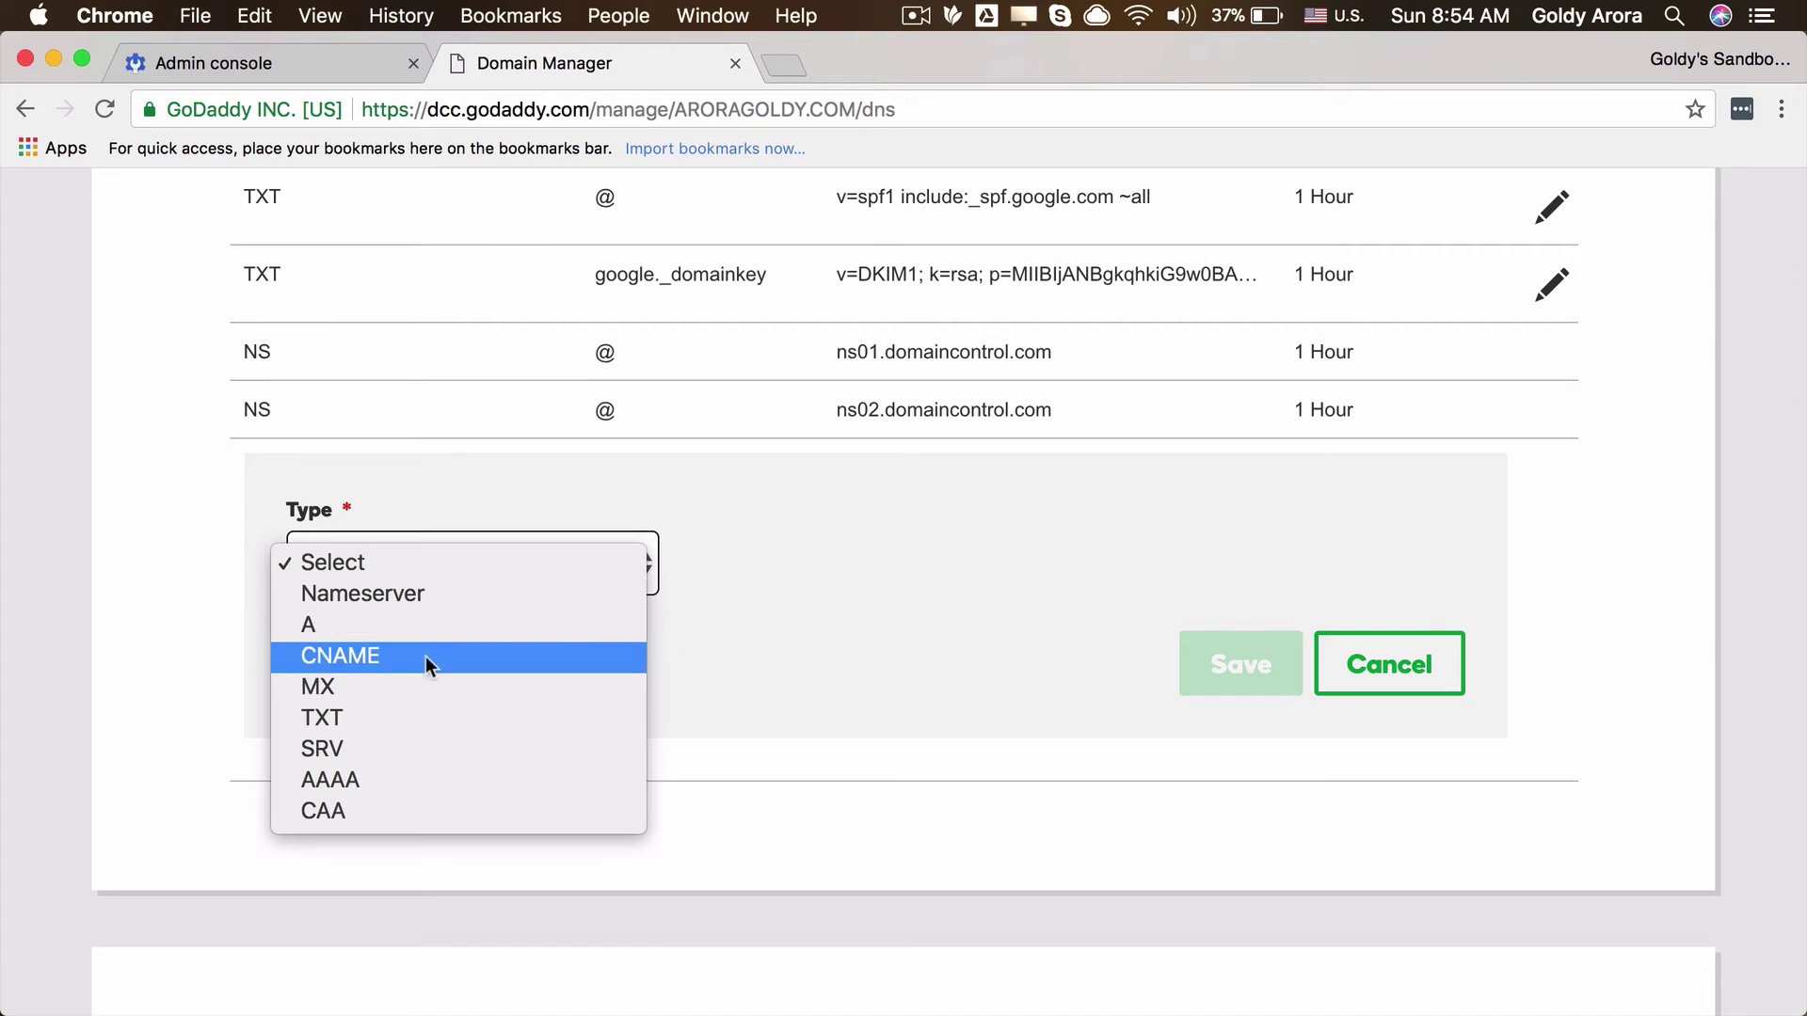
left_click(342, 656)
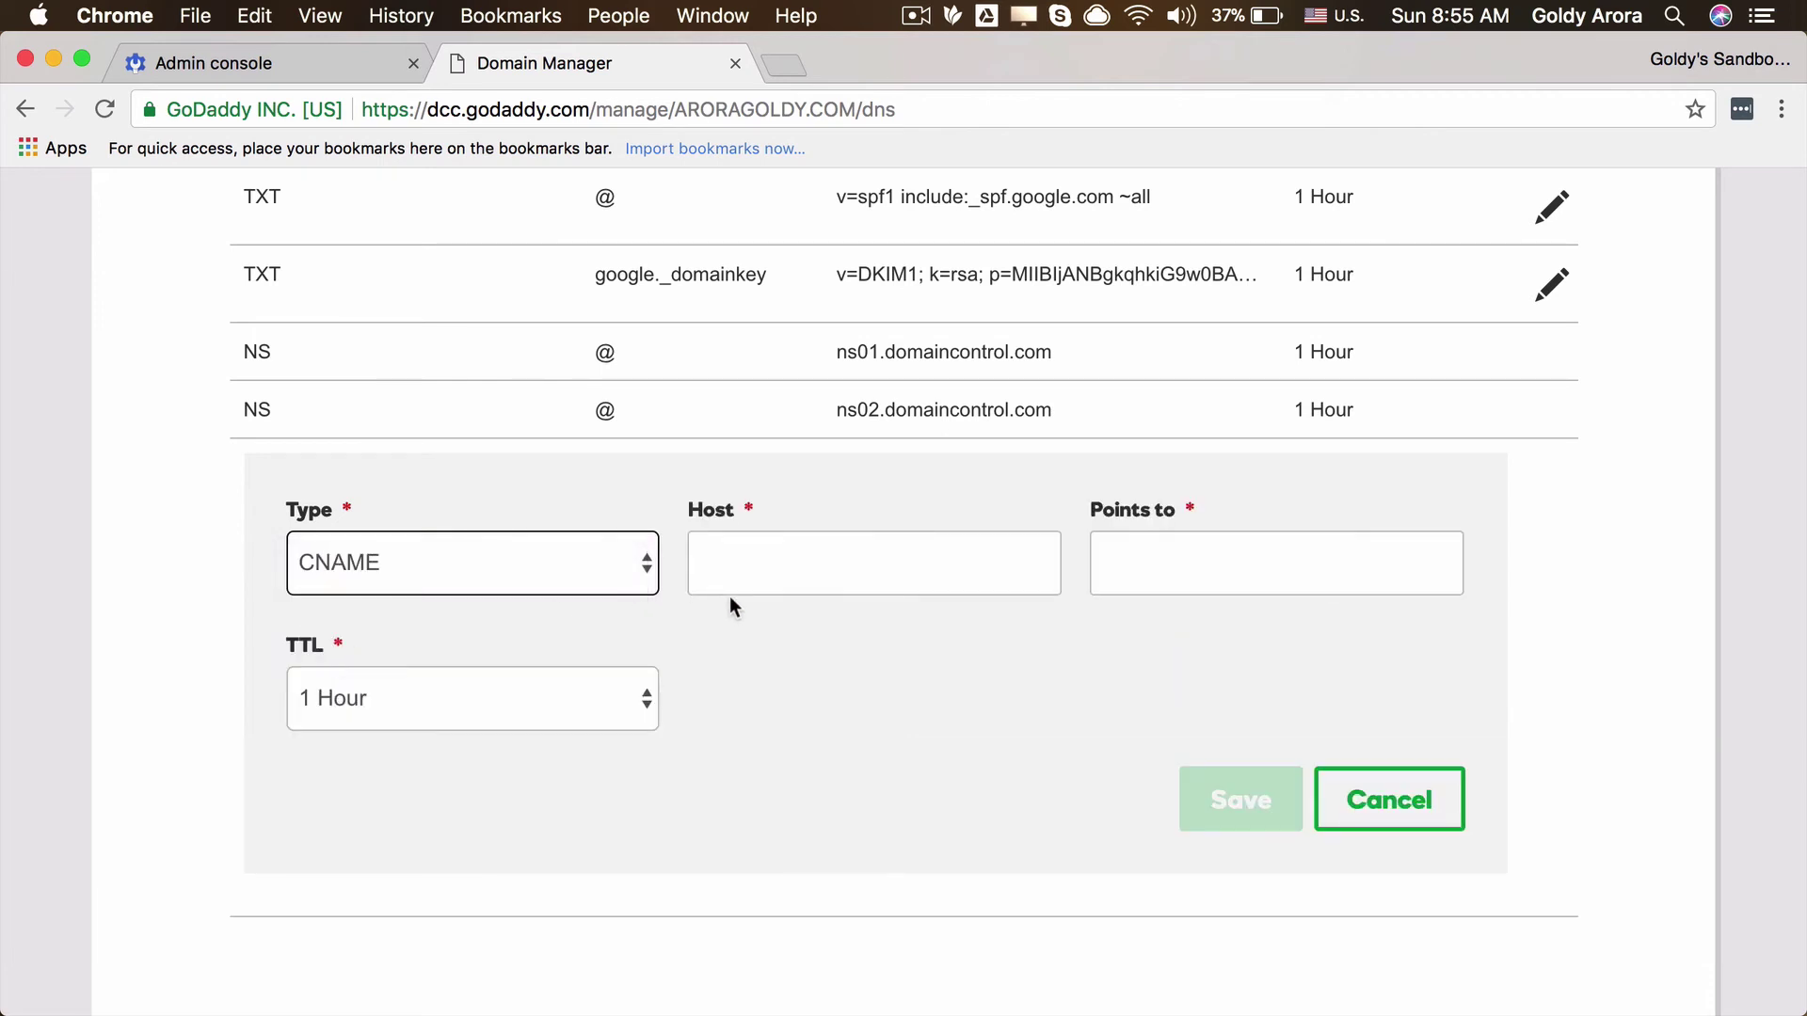
left_click(749, 573)
type("mail")
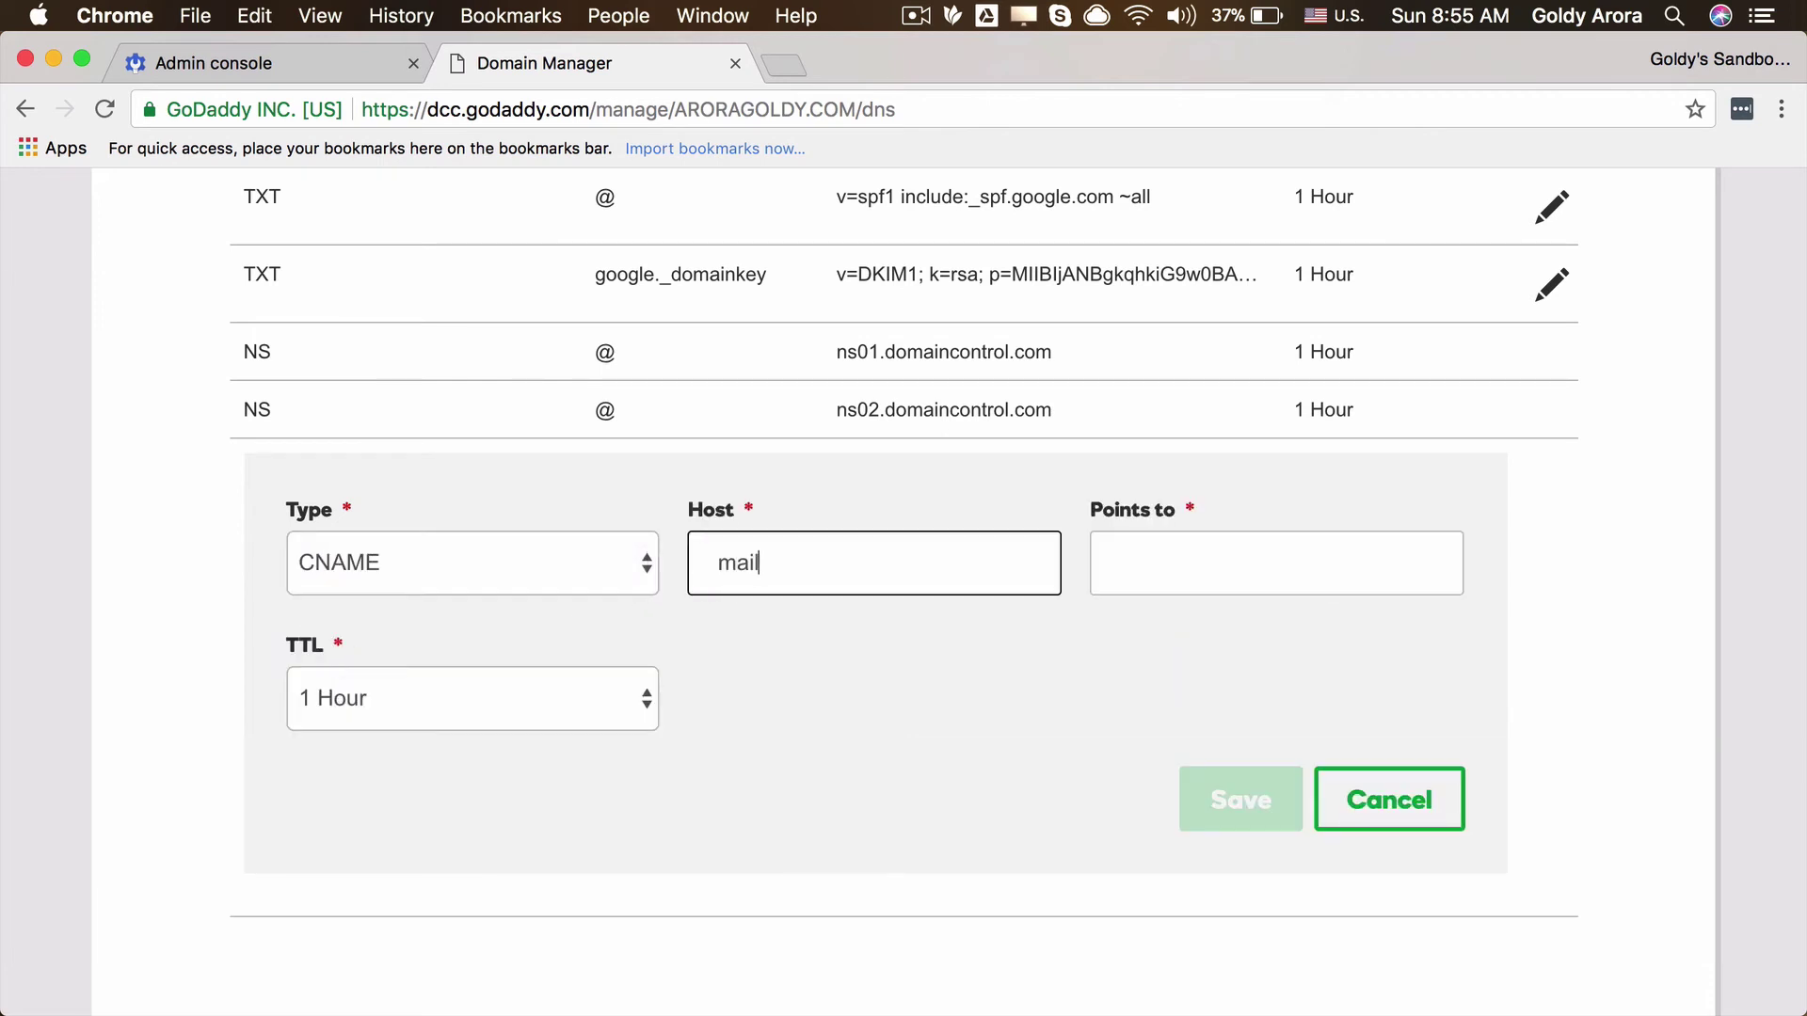
key("Tab")
key("super+v")
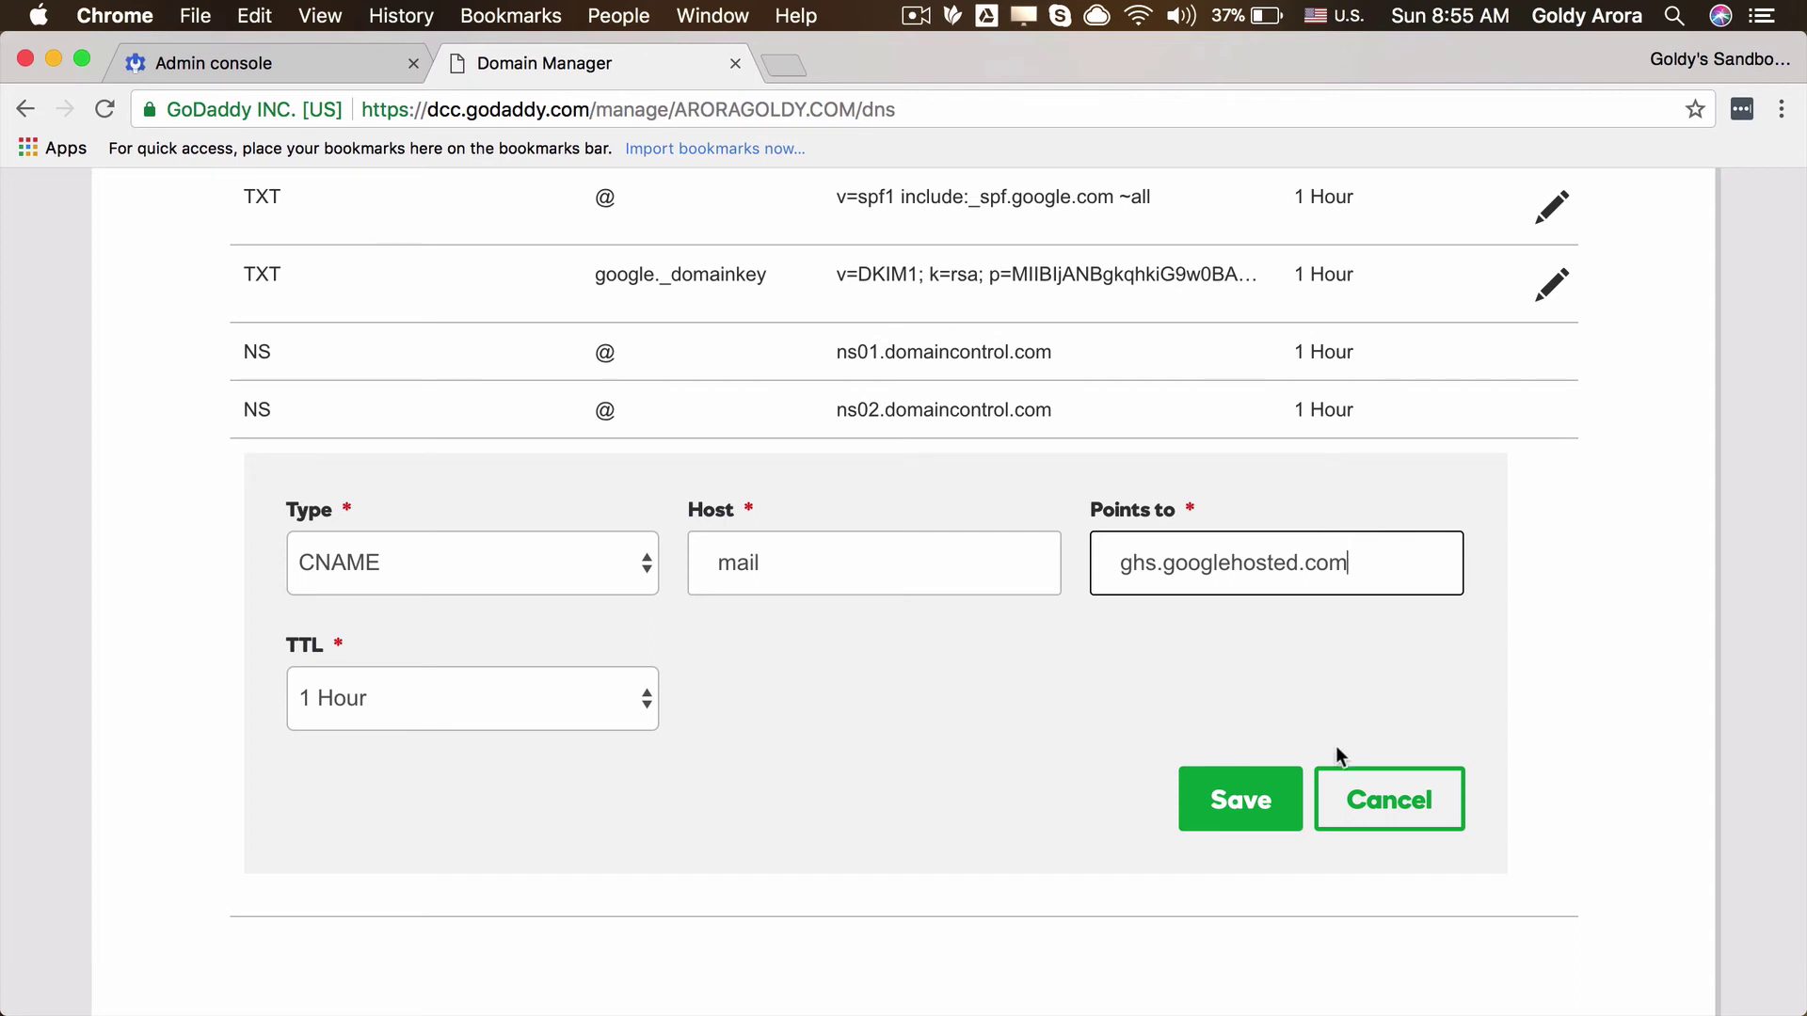
left_click(1236, 800)
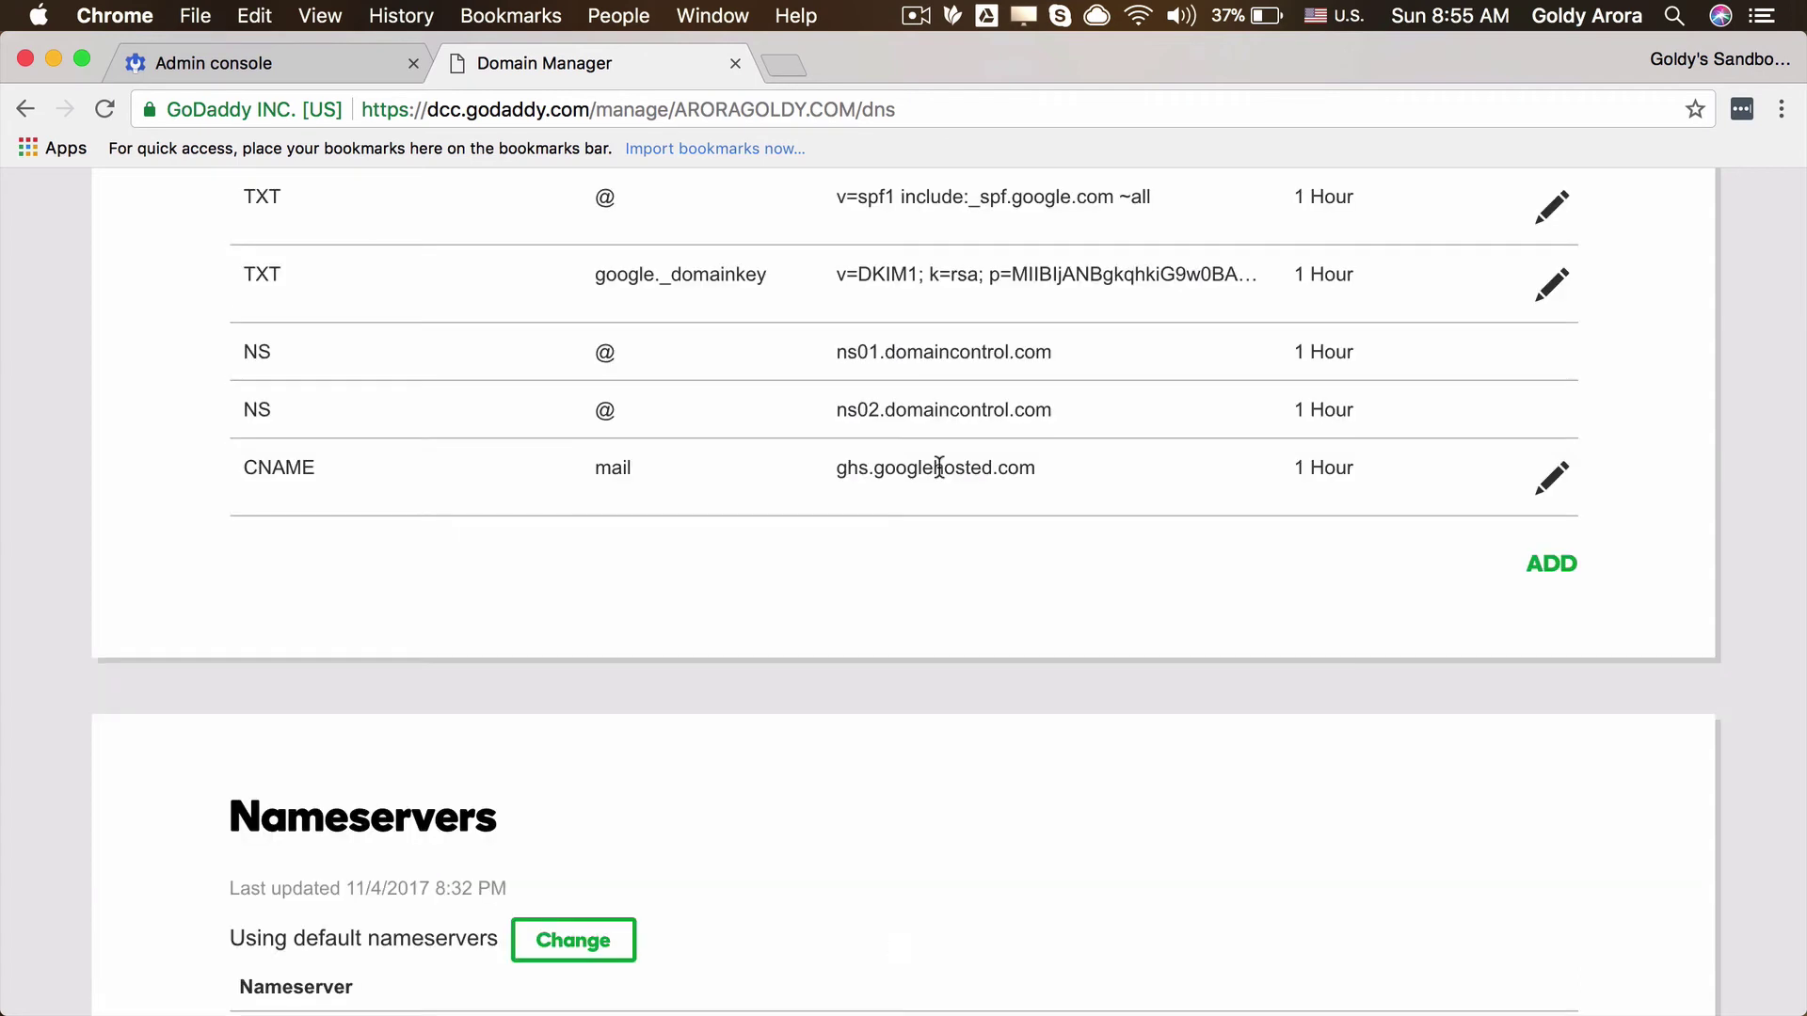
Step: Add a CNAME record with host cal pointing to ghs.googlehosted.com
left_click(1540, 563)
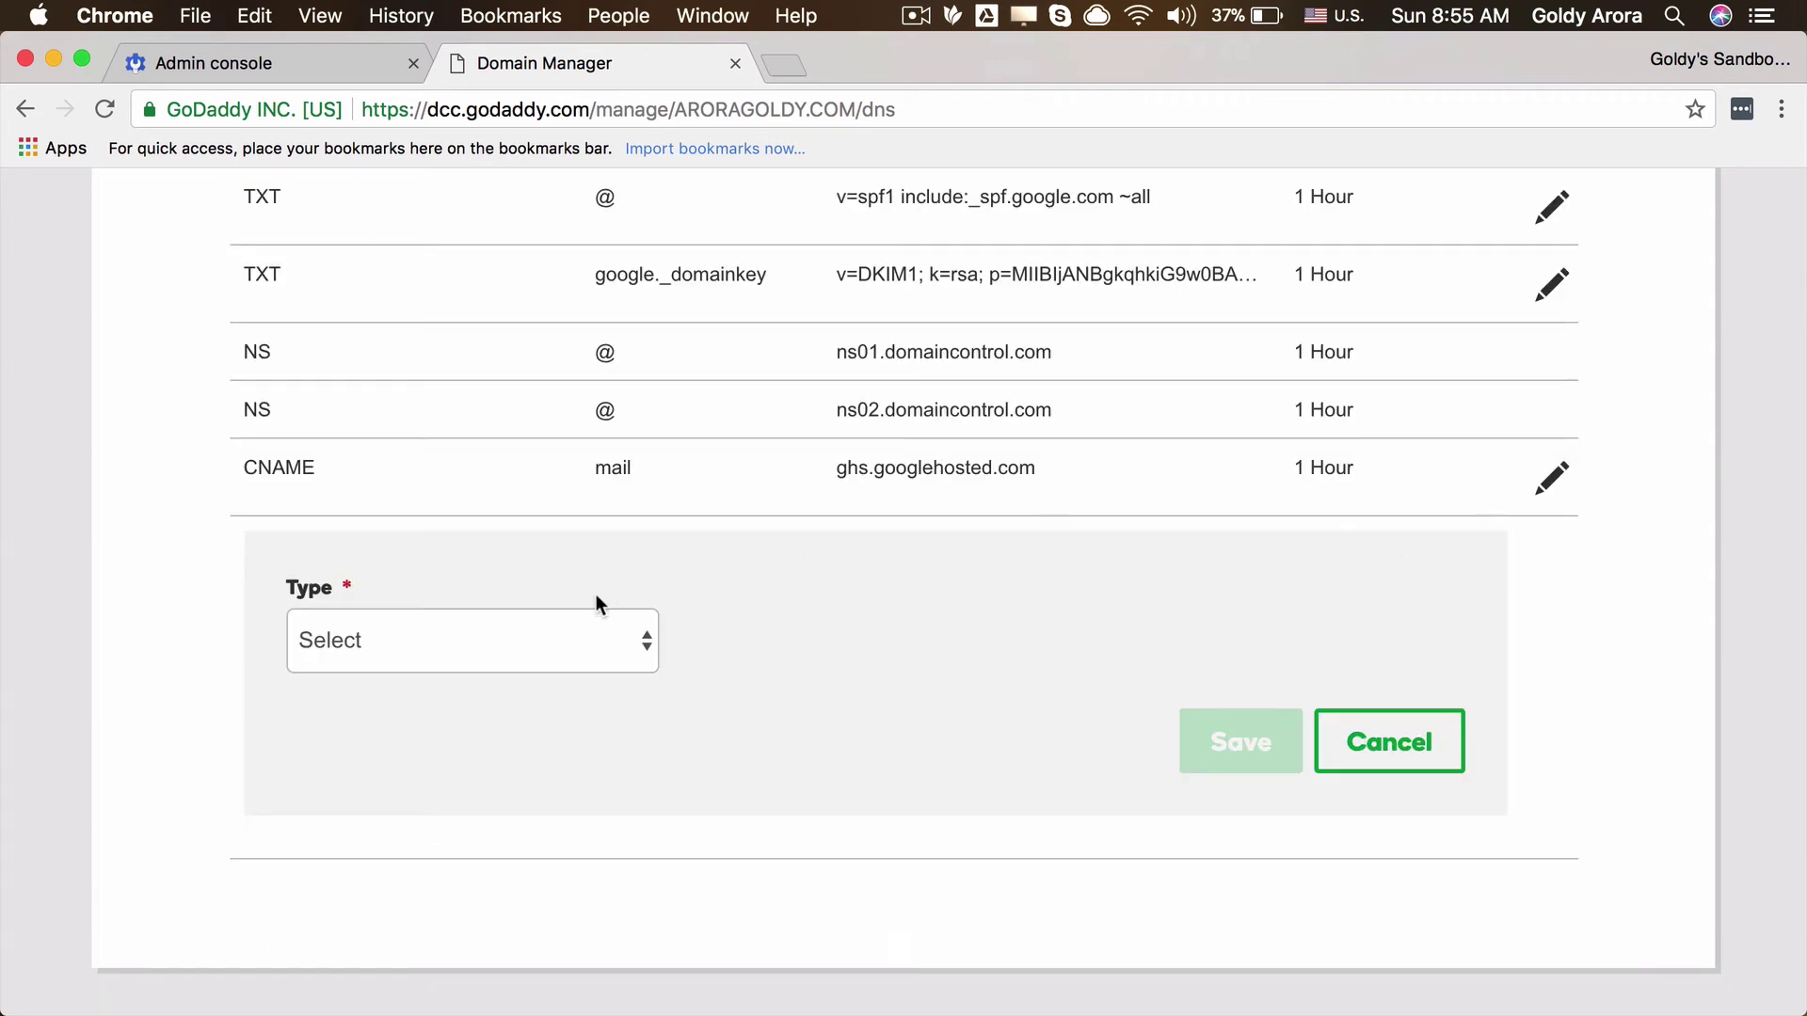
left_click(550, 635)
left_click(519, 731)
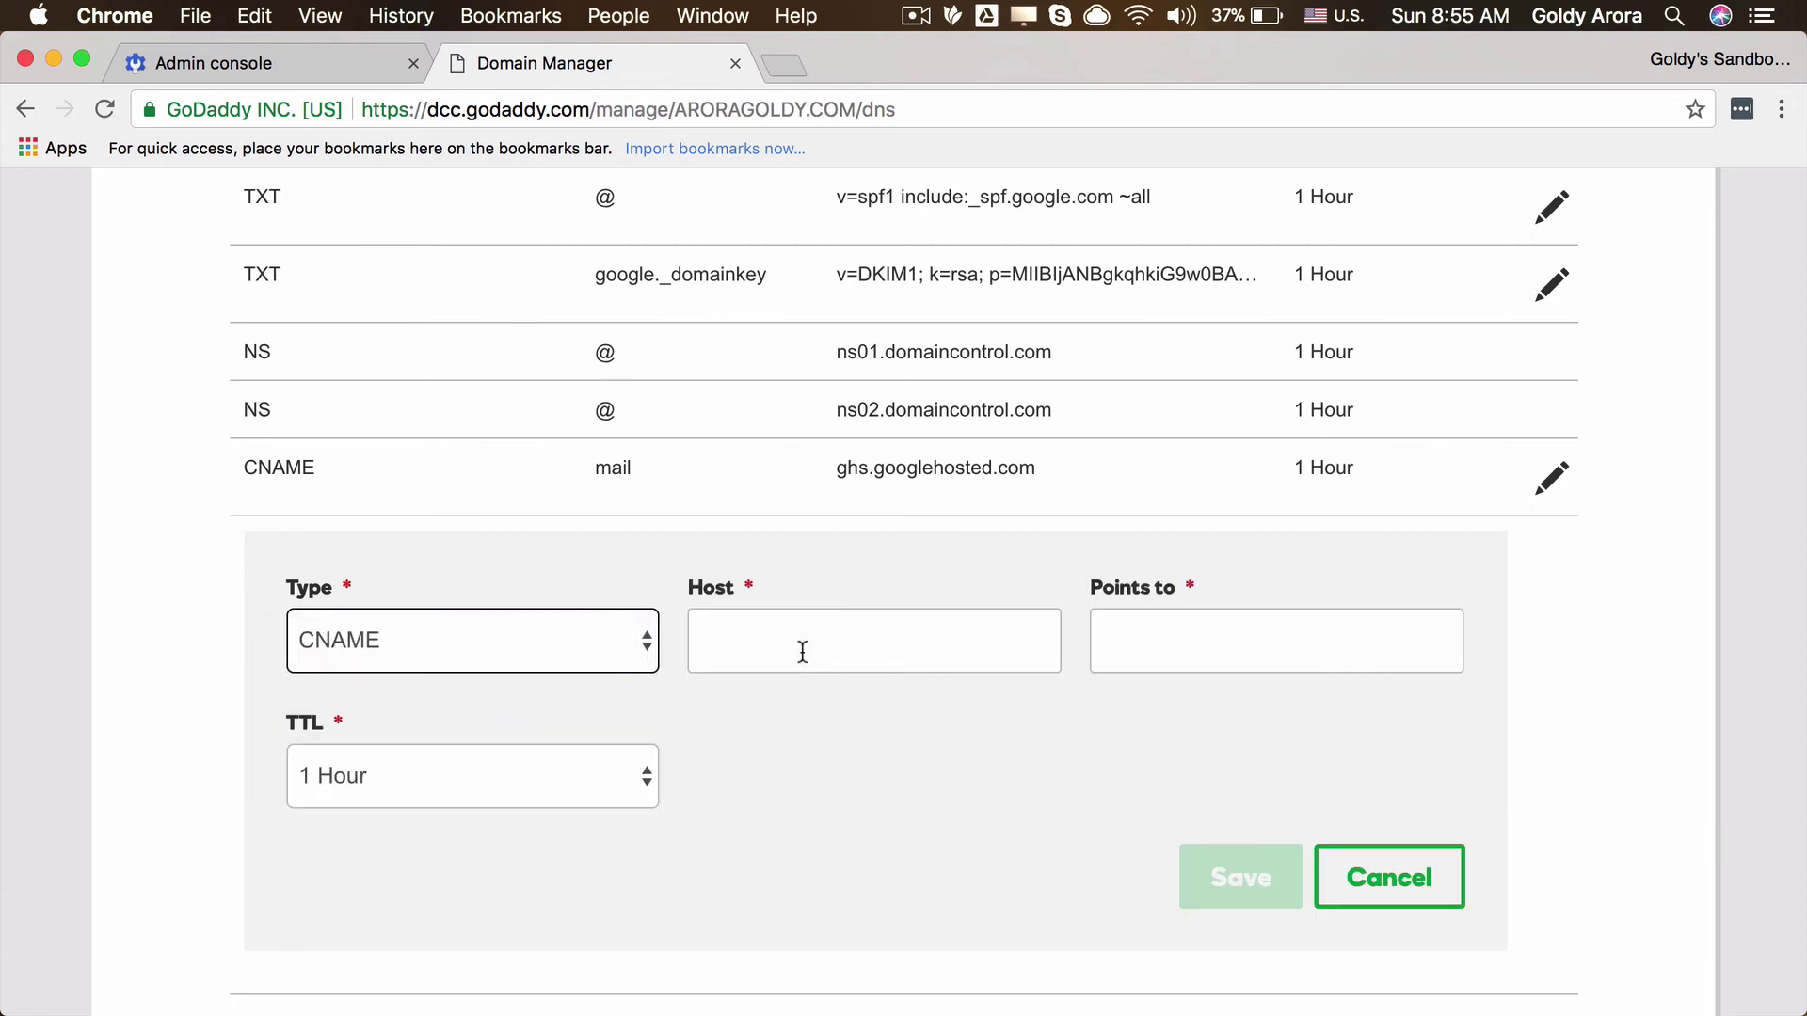
left_click(847, 641)
type("cal")
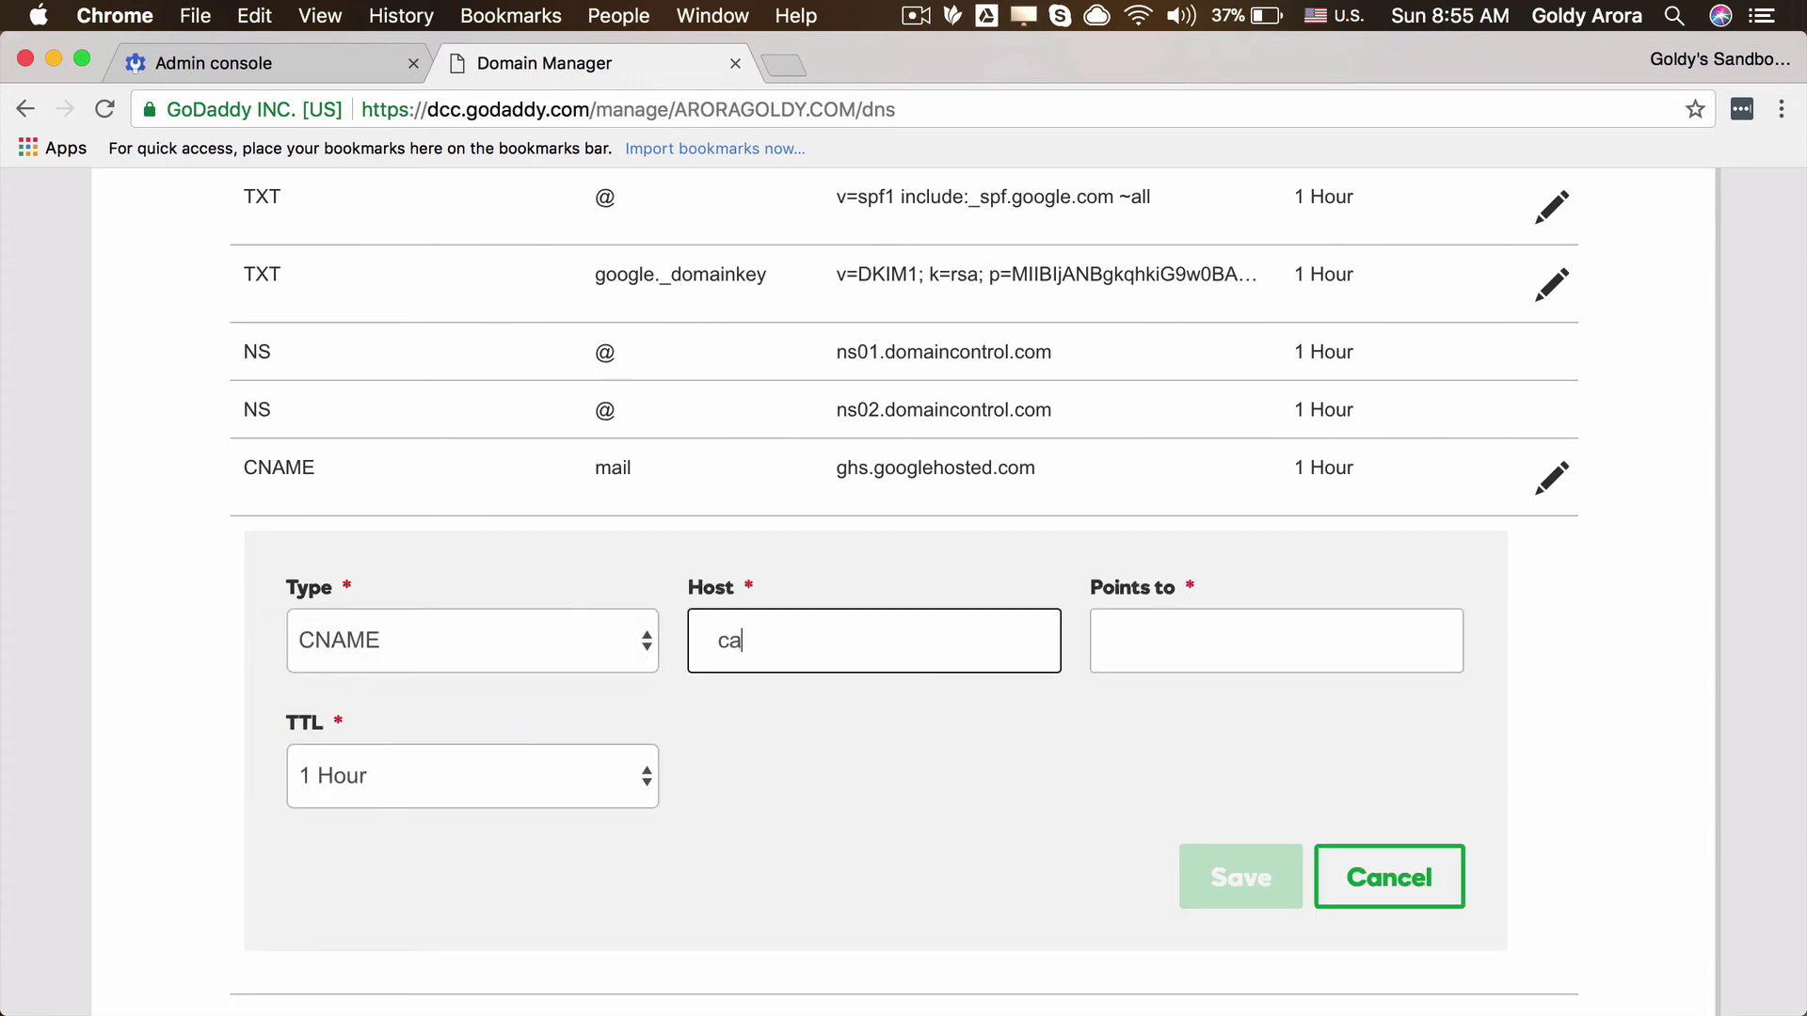
left_click(1201, 641)
key("super+v")
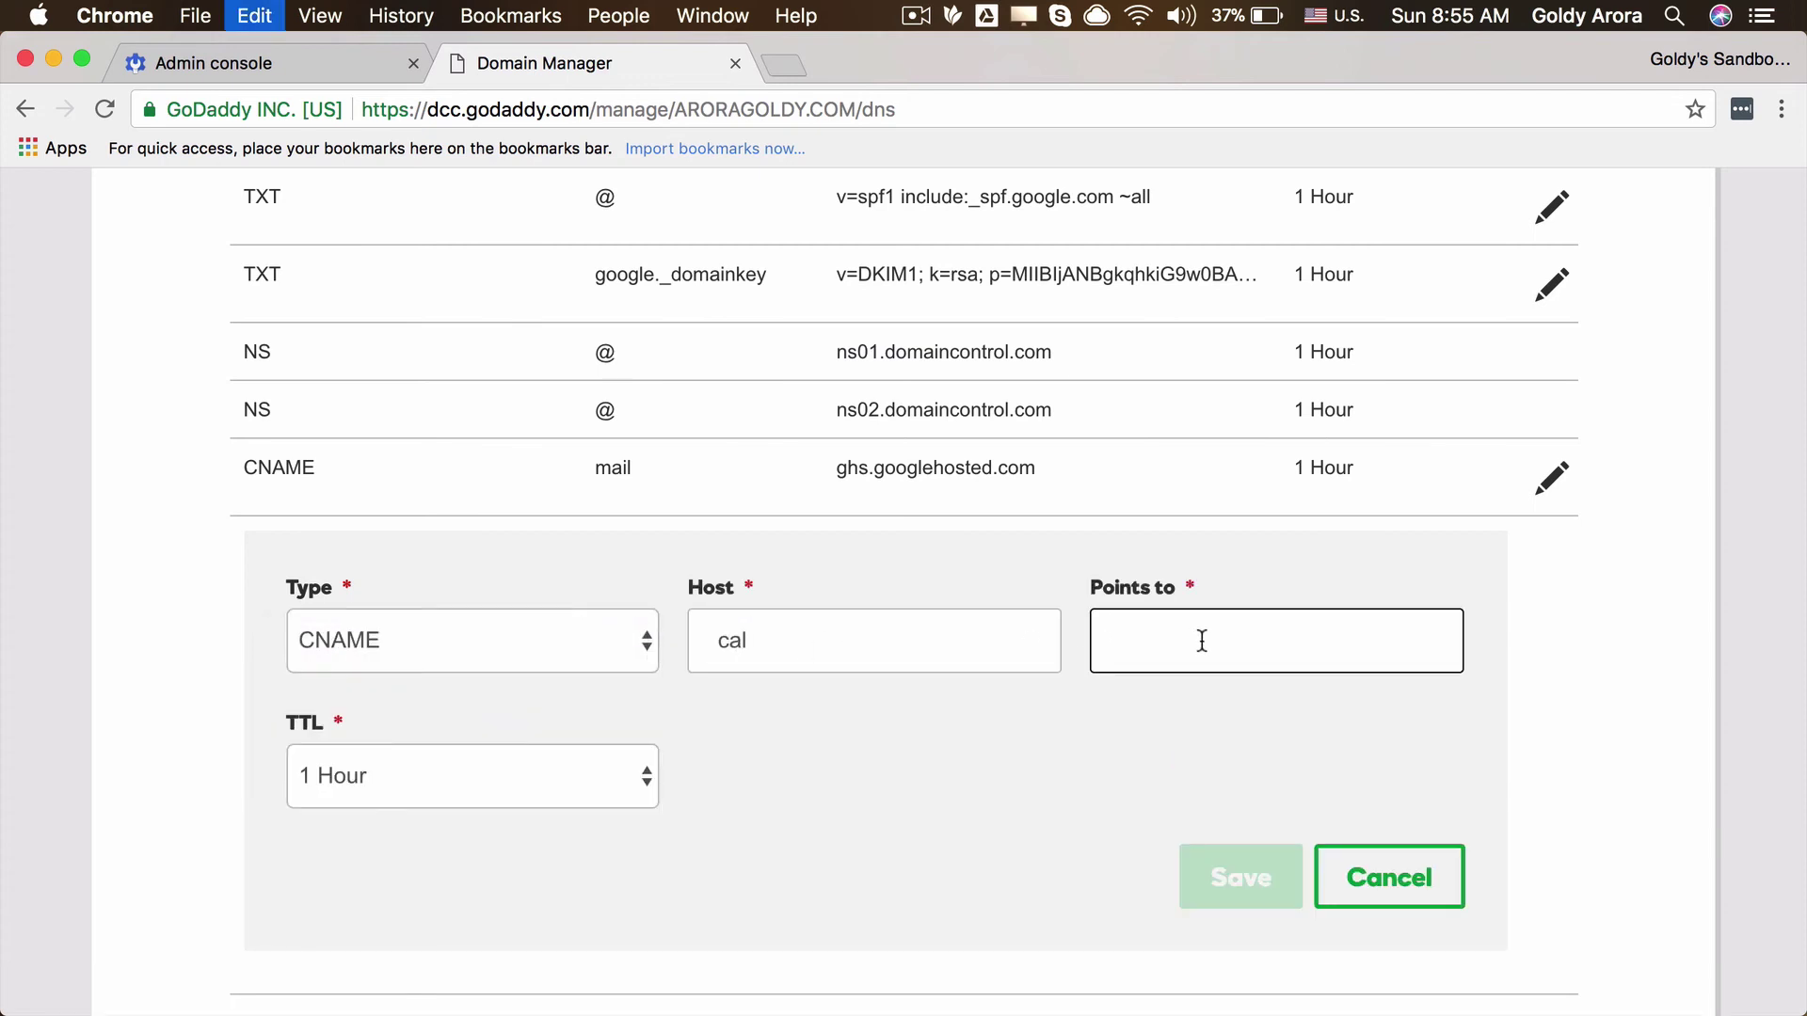
left_click(1228, 878)
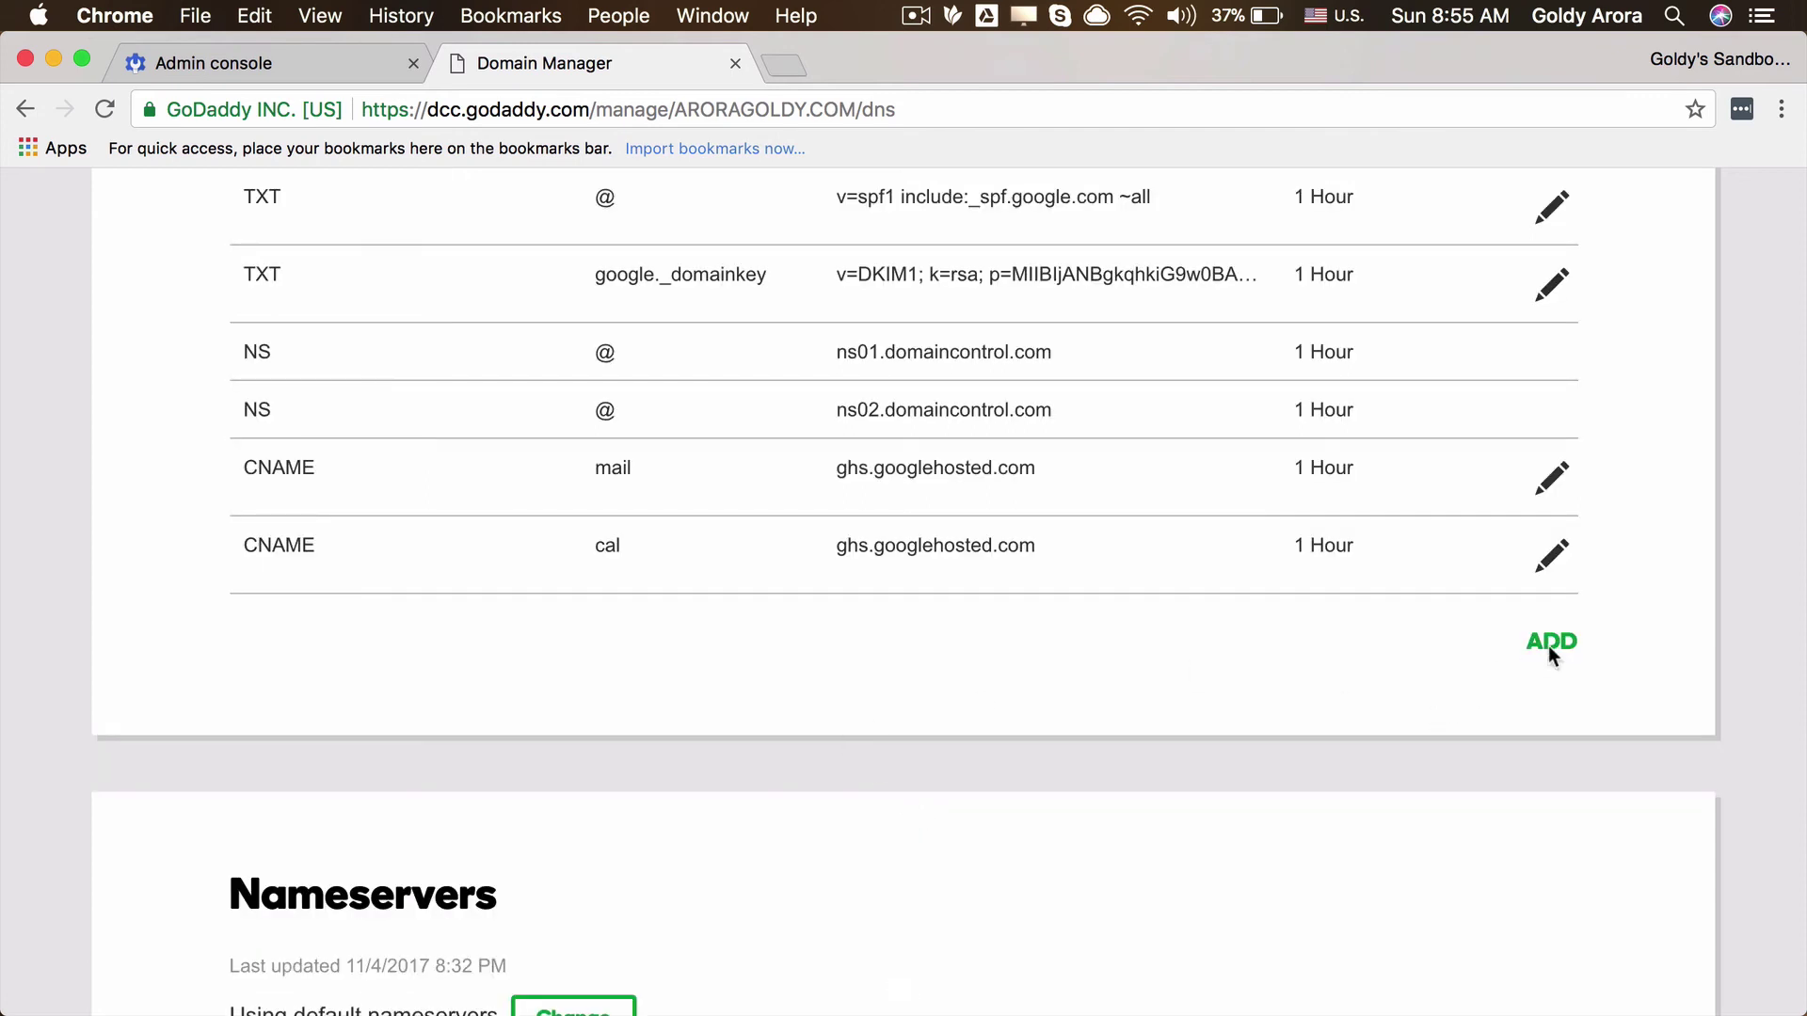
Step: Add a CNAME record with host drive pointing to ghs.googlehosted.com
left_click(1550, 647)
left_click(636, 720)
left_click(574, 809)
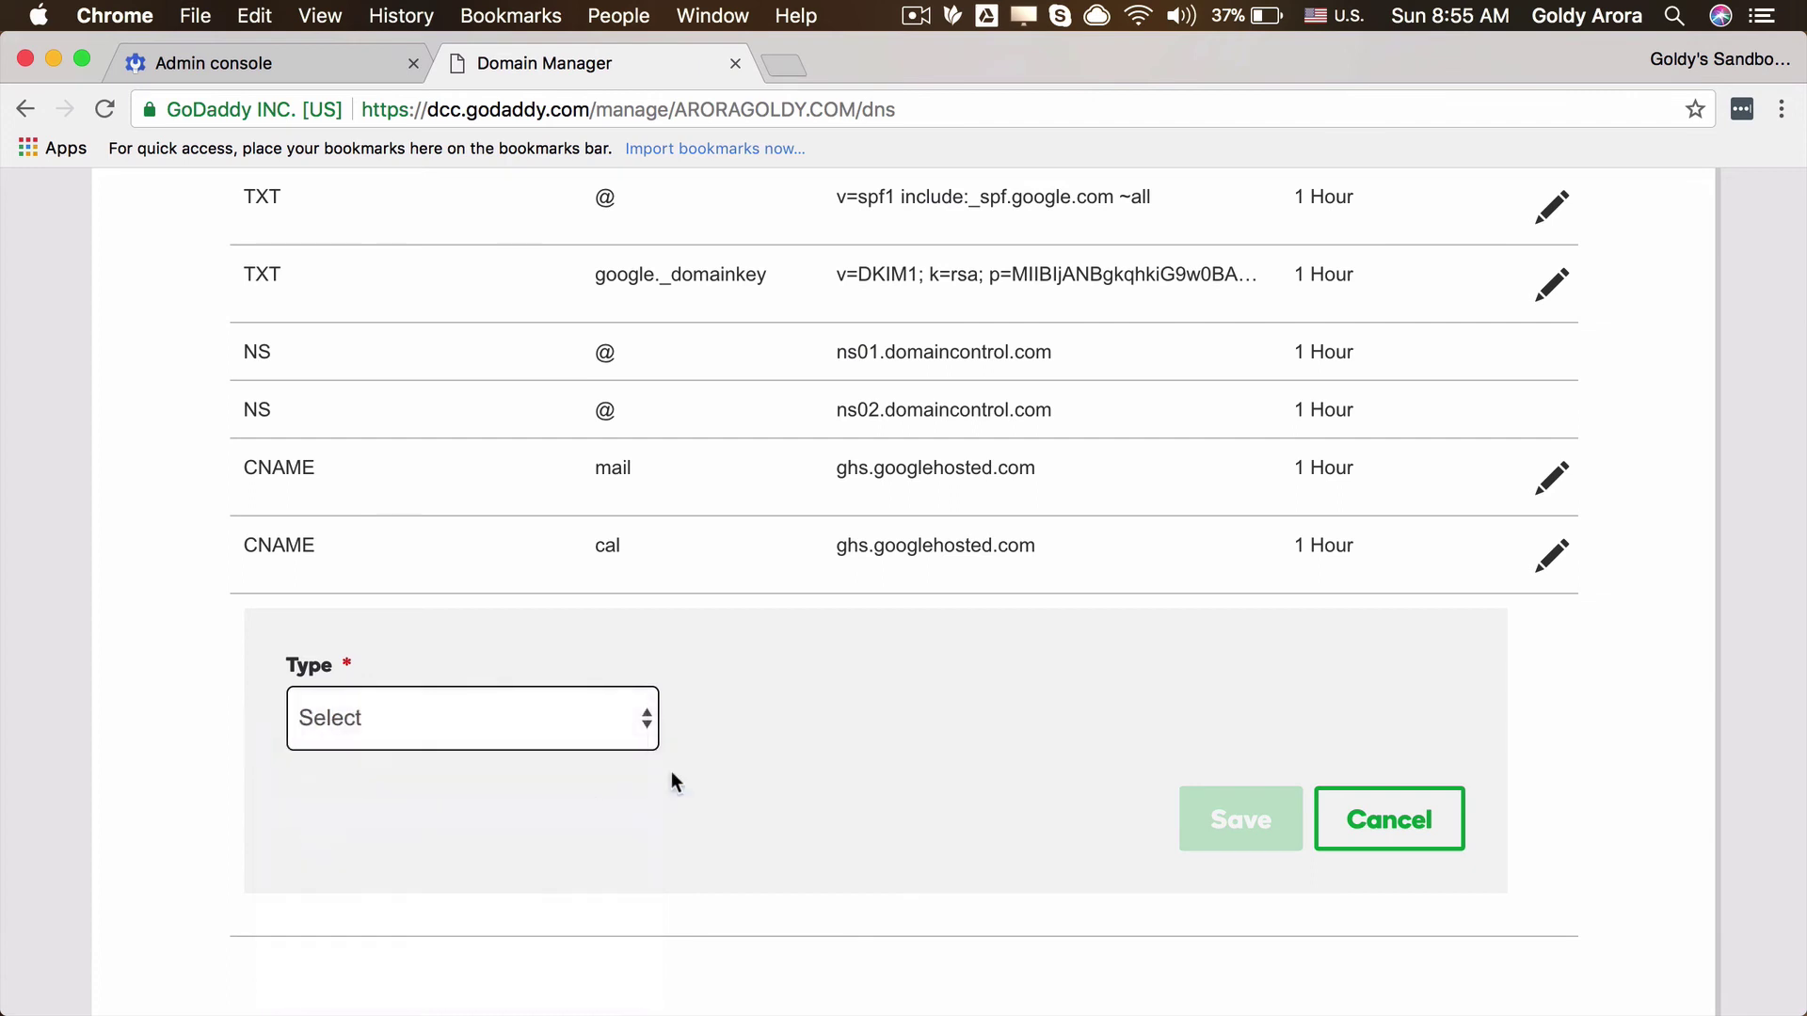
left_click(826, 718)
type("drive")
key("Tab")
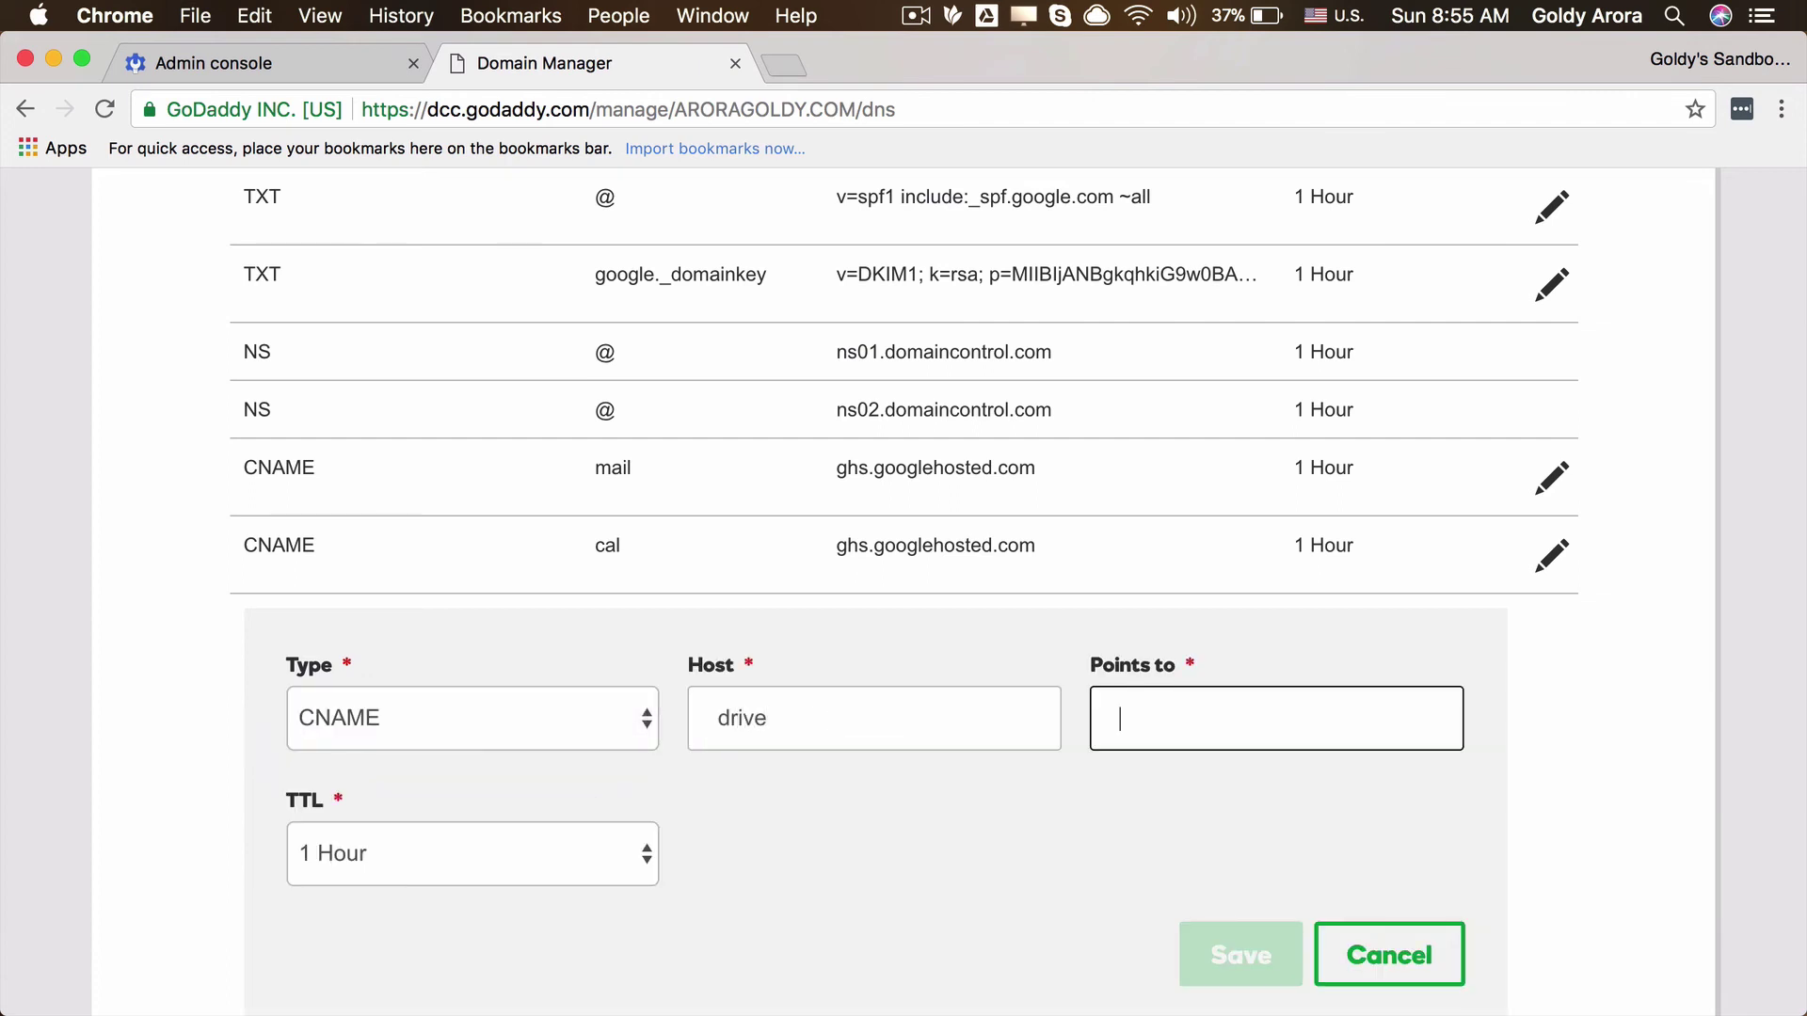
right_click(1189, 715)
left_click(1259, 773)
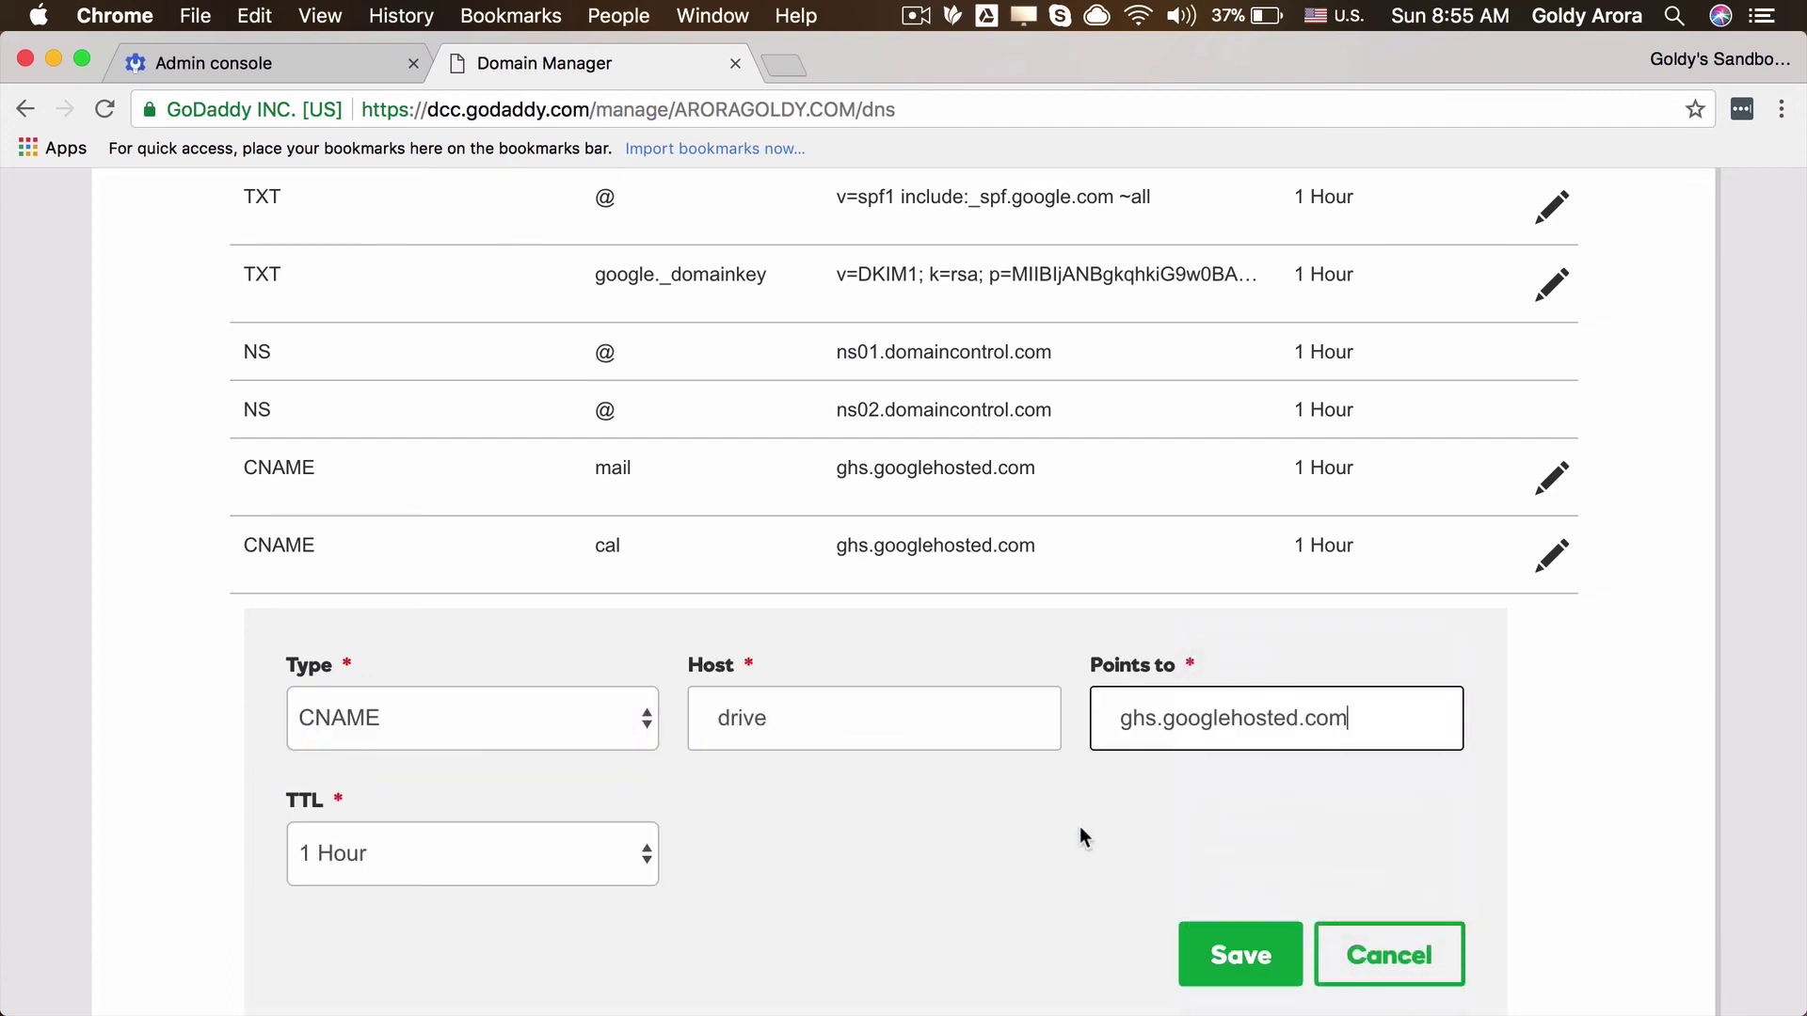
scroll(1080, 826, "down", 1)
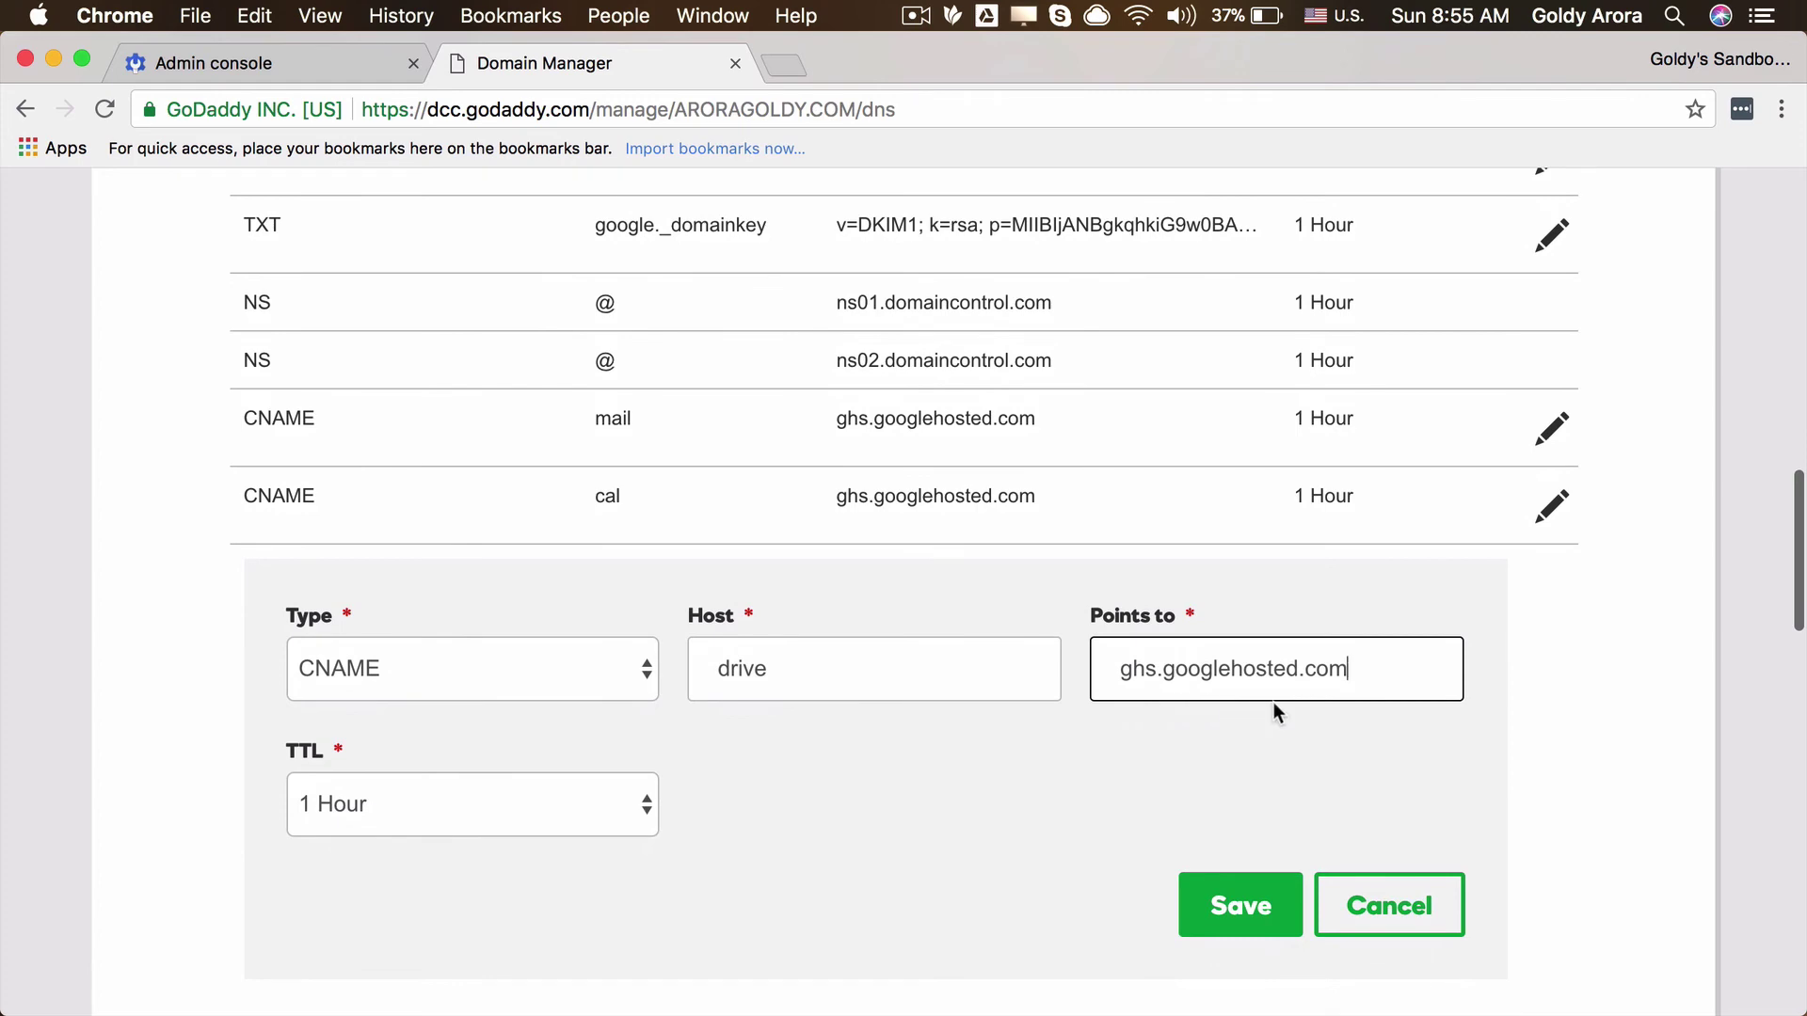
left_click(1223, 927)
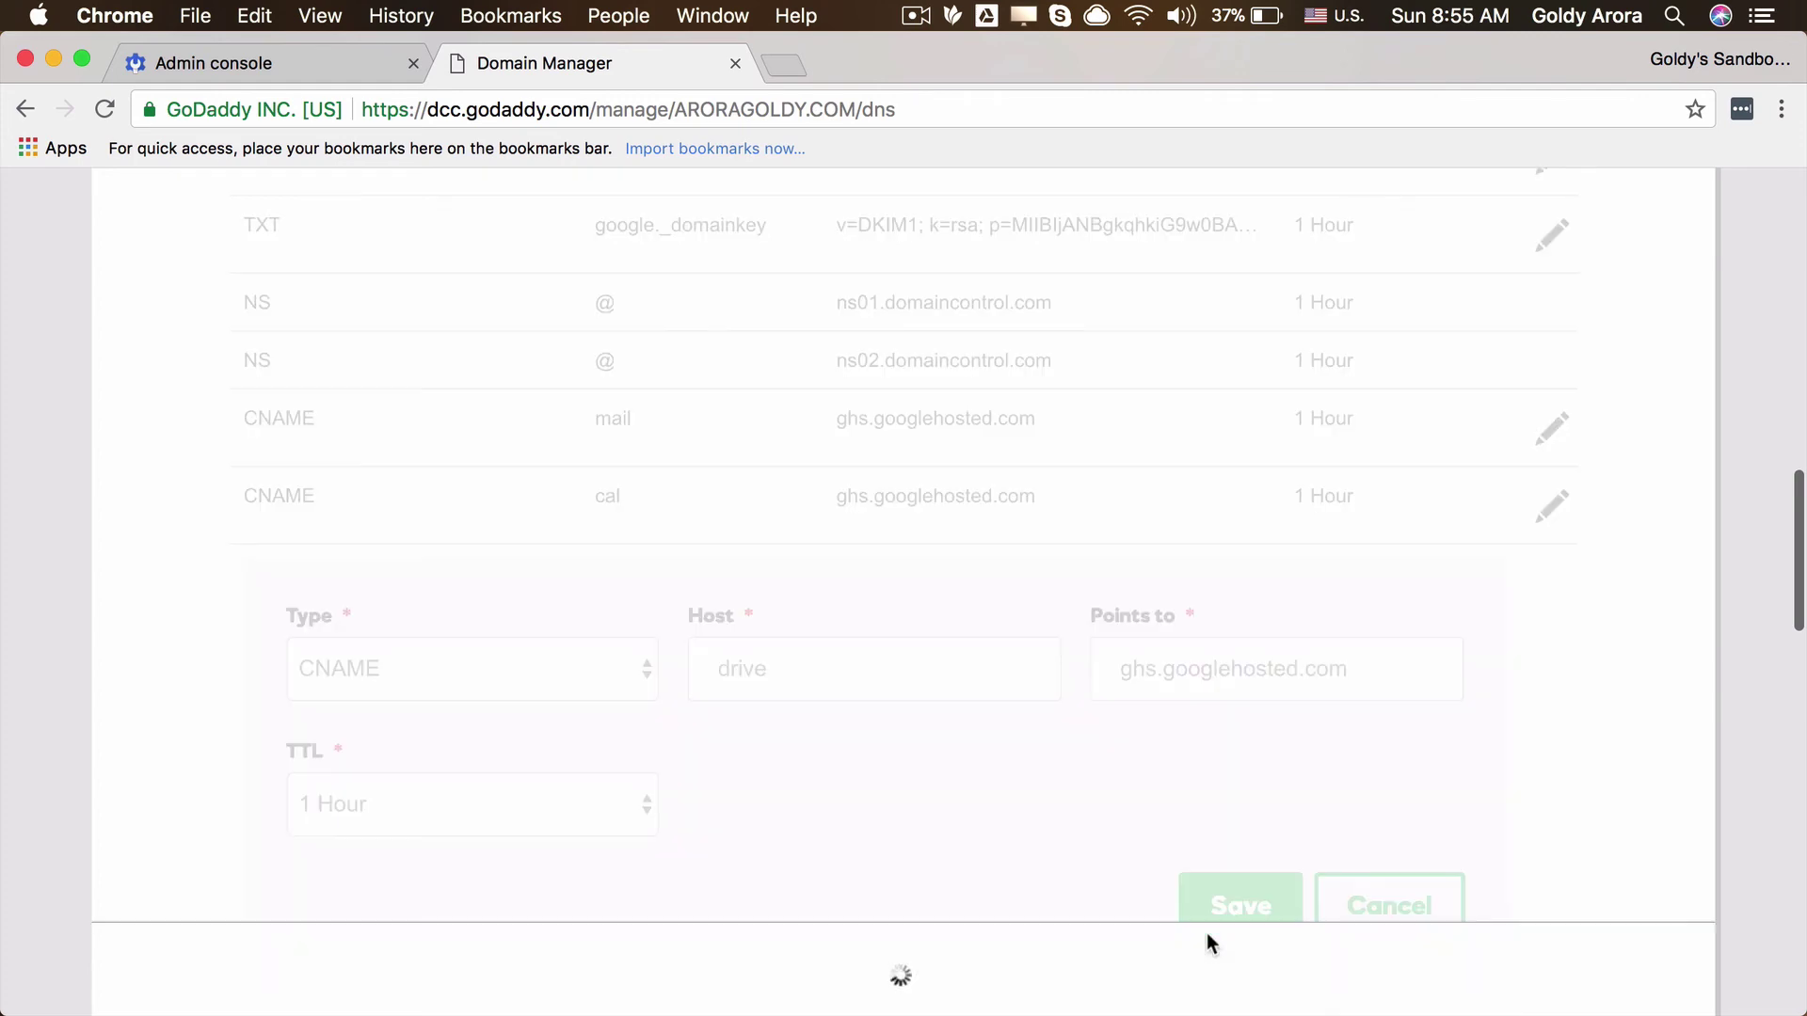
Step: Confirm in Admin console the CNAME steps are completed, checking GoDaddy's saved records
left_click(313, 62)
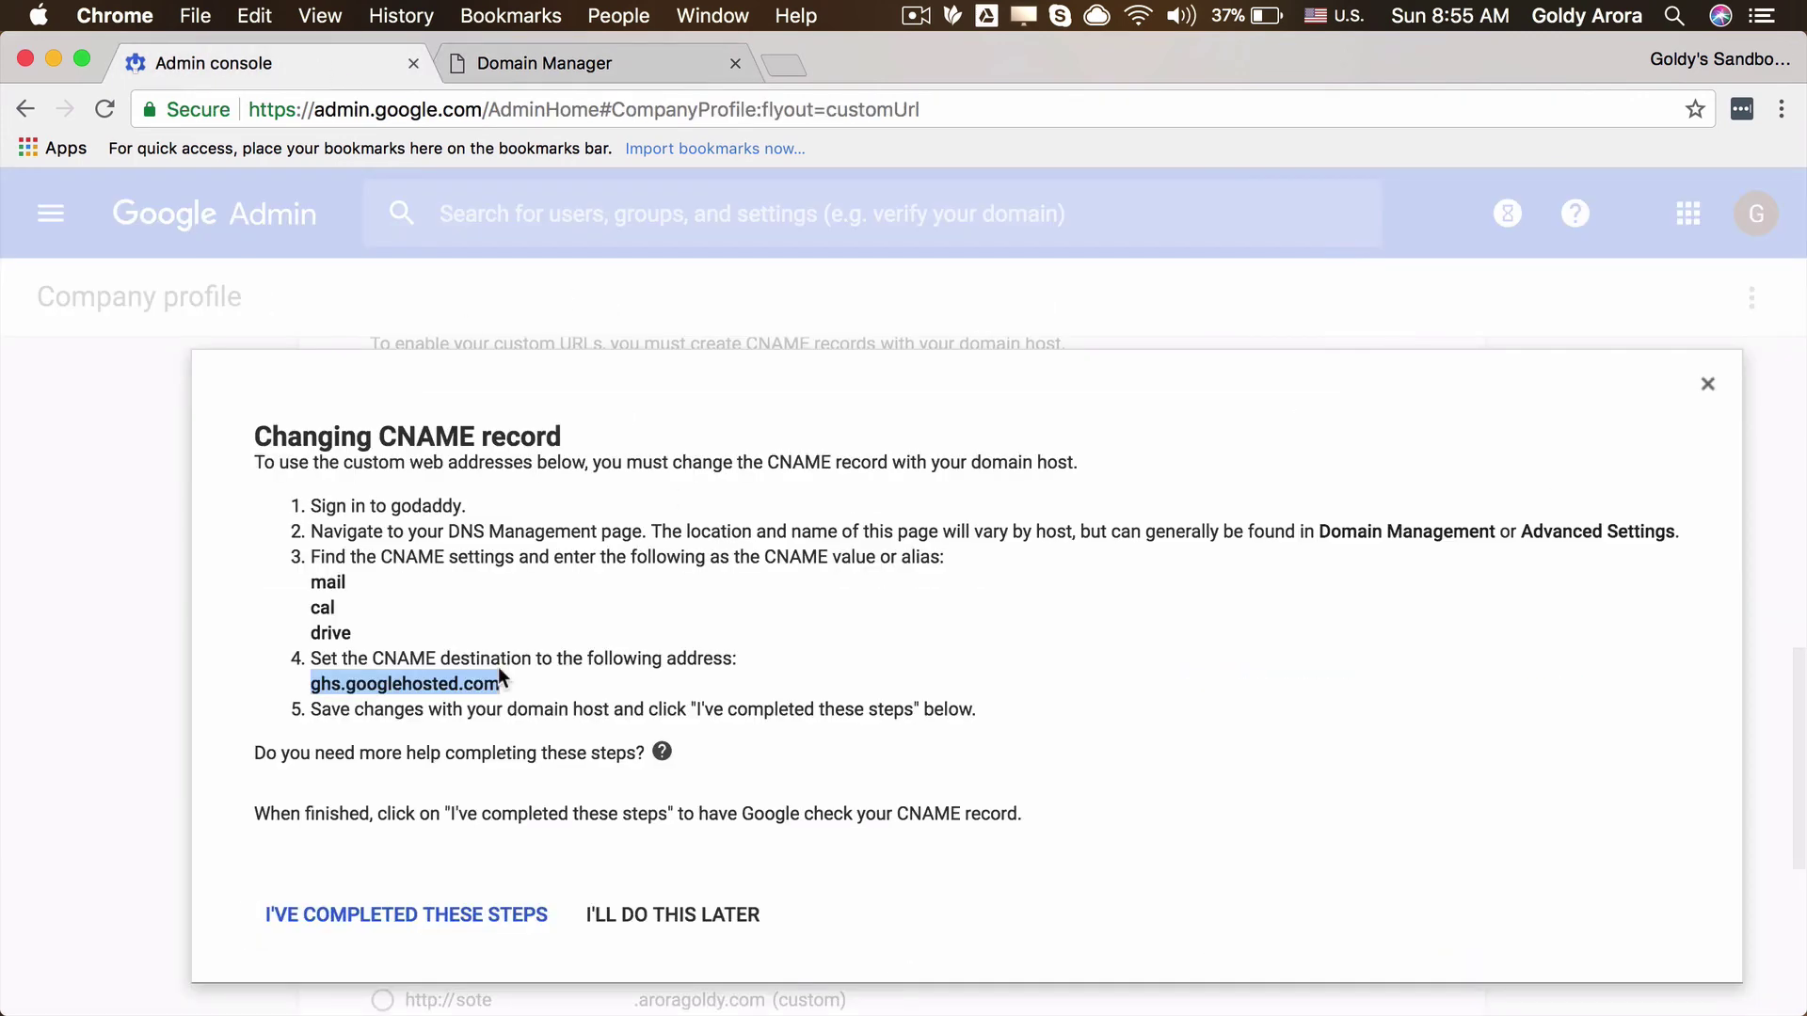
left_click(485, 710)
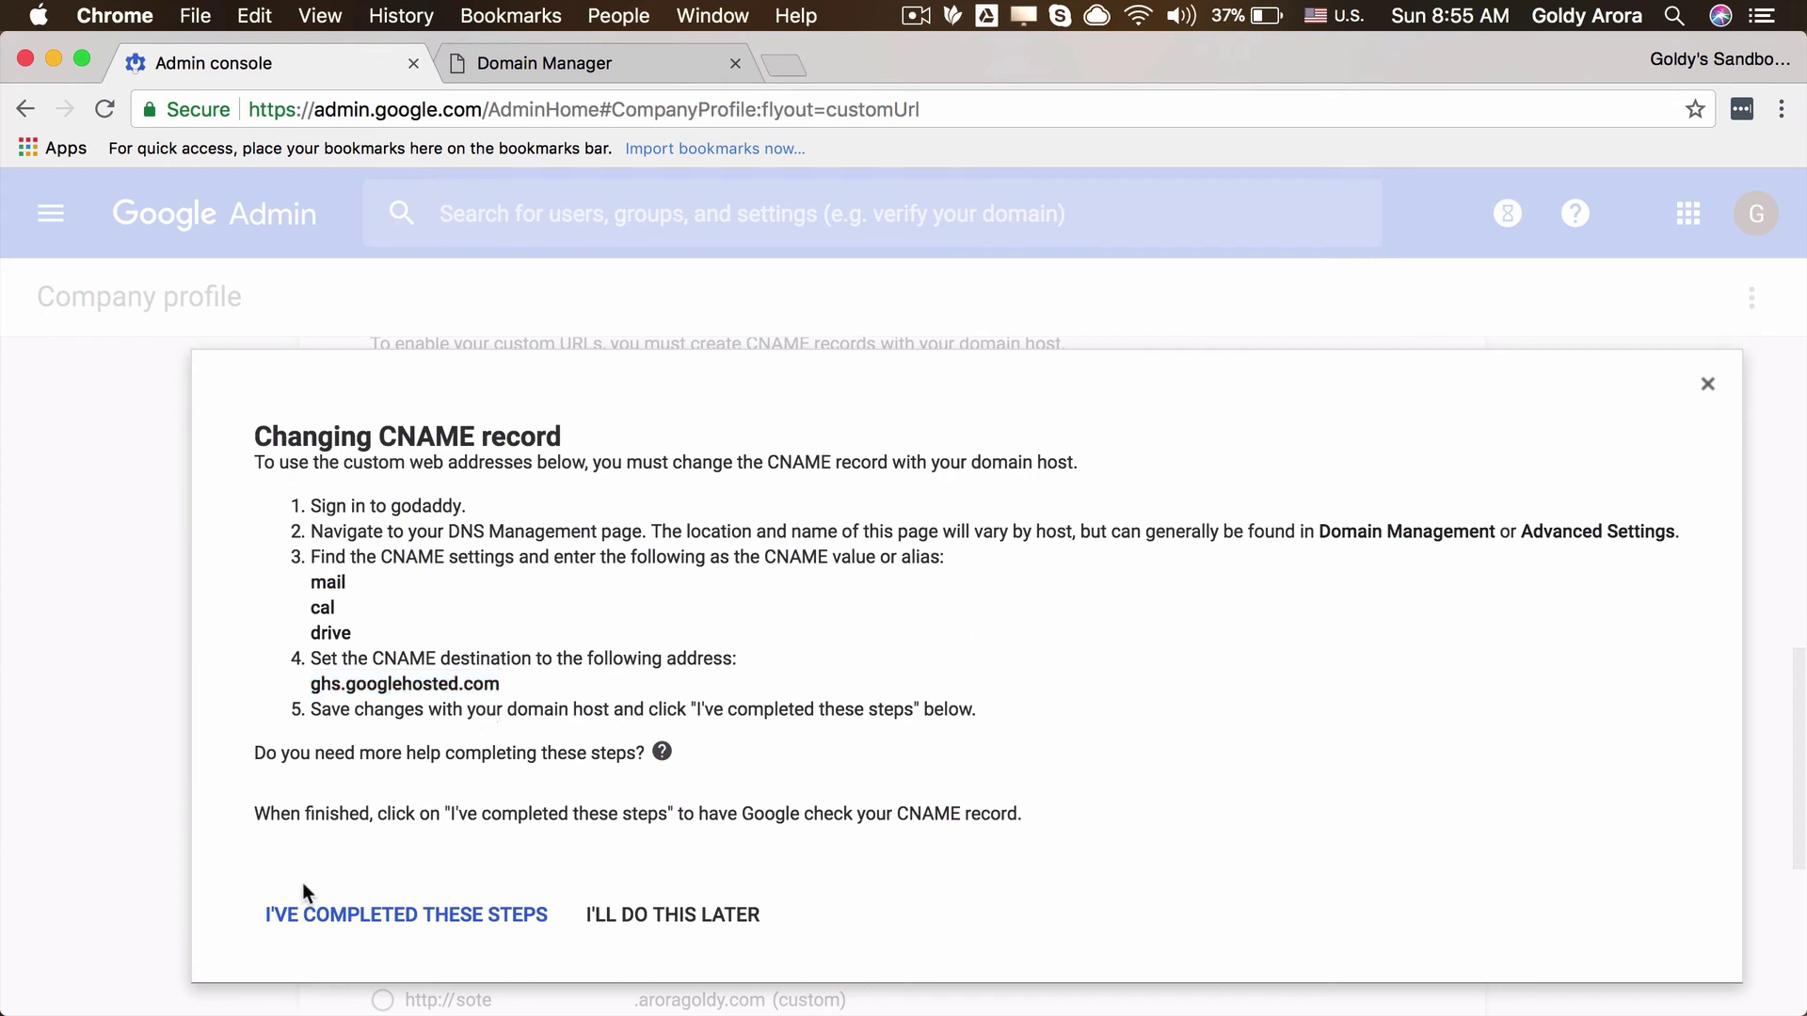
left_click(371, 927)
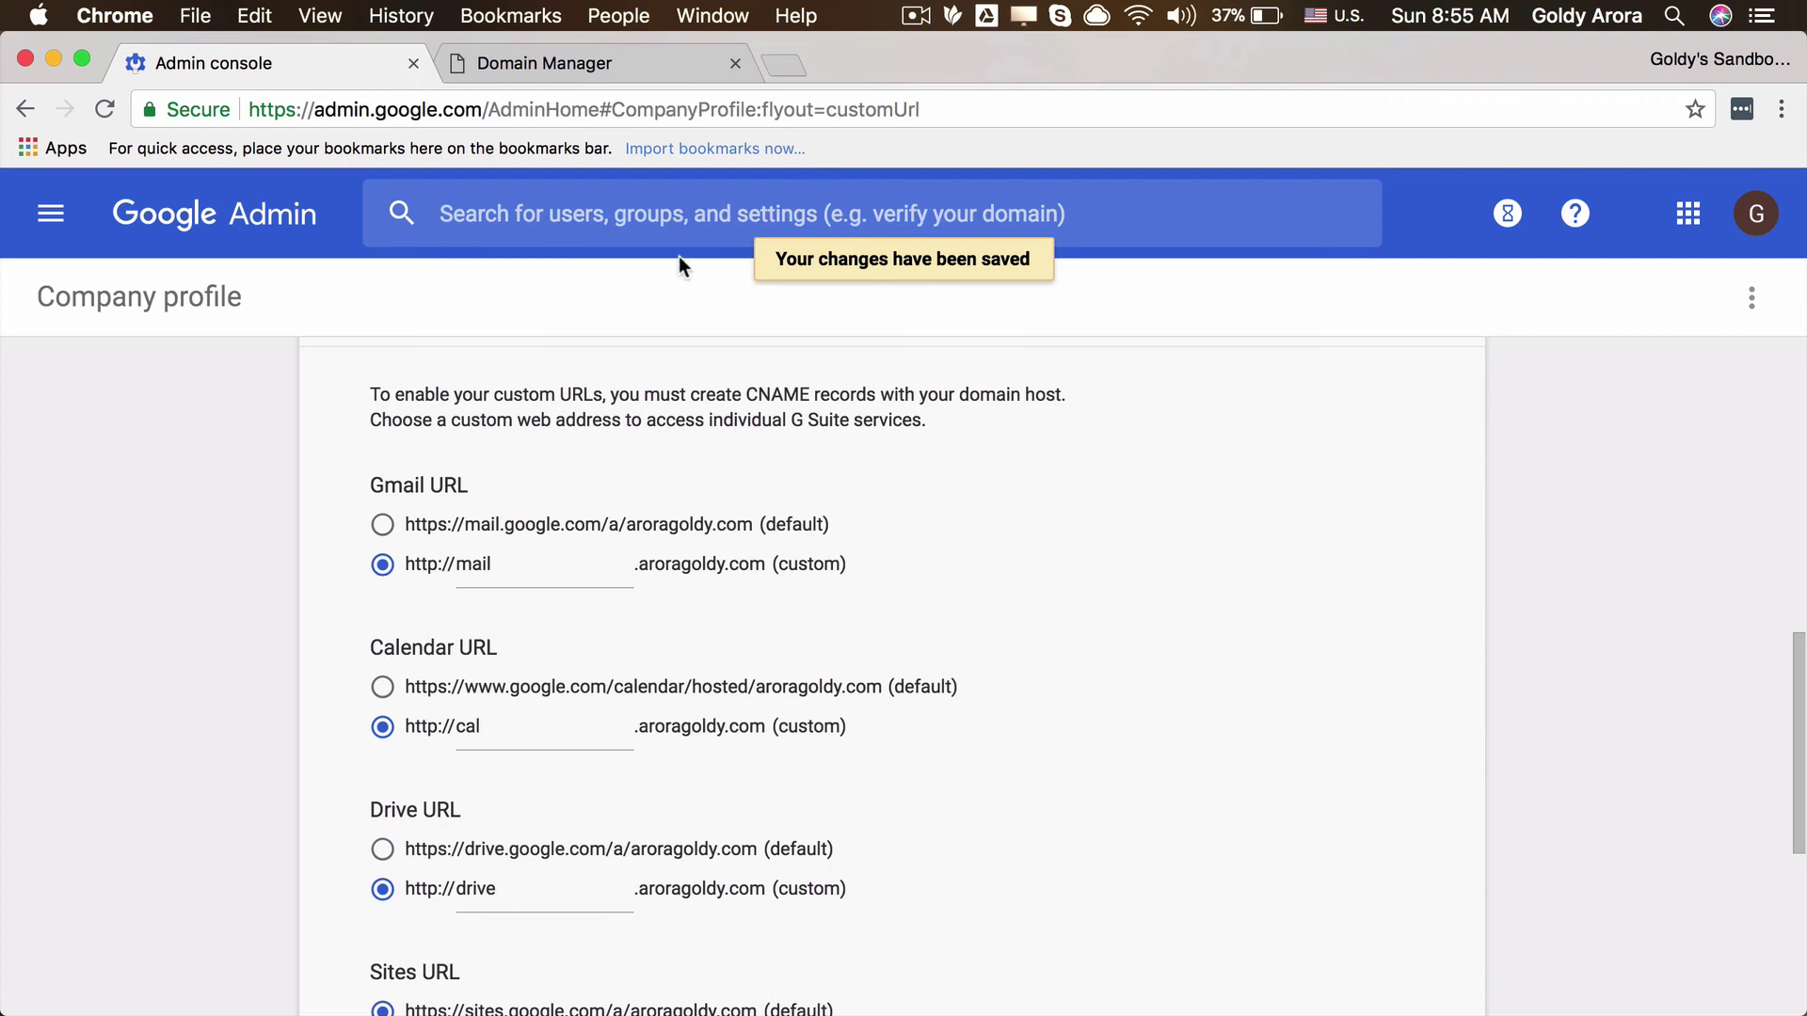
left_click(573, 58)
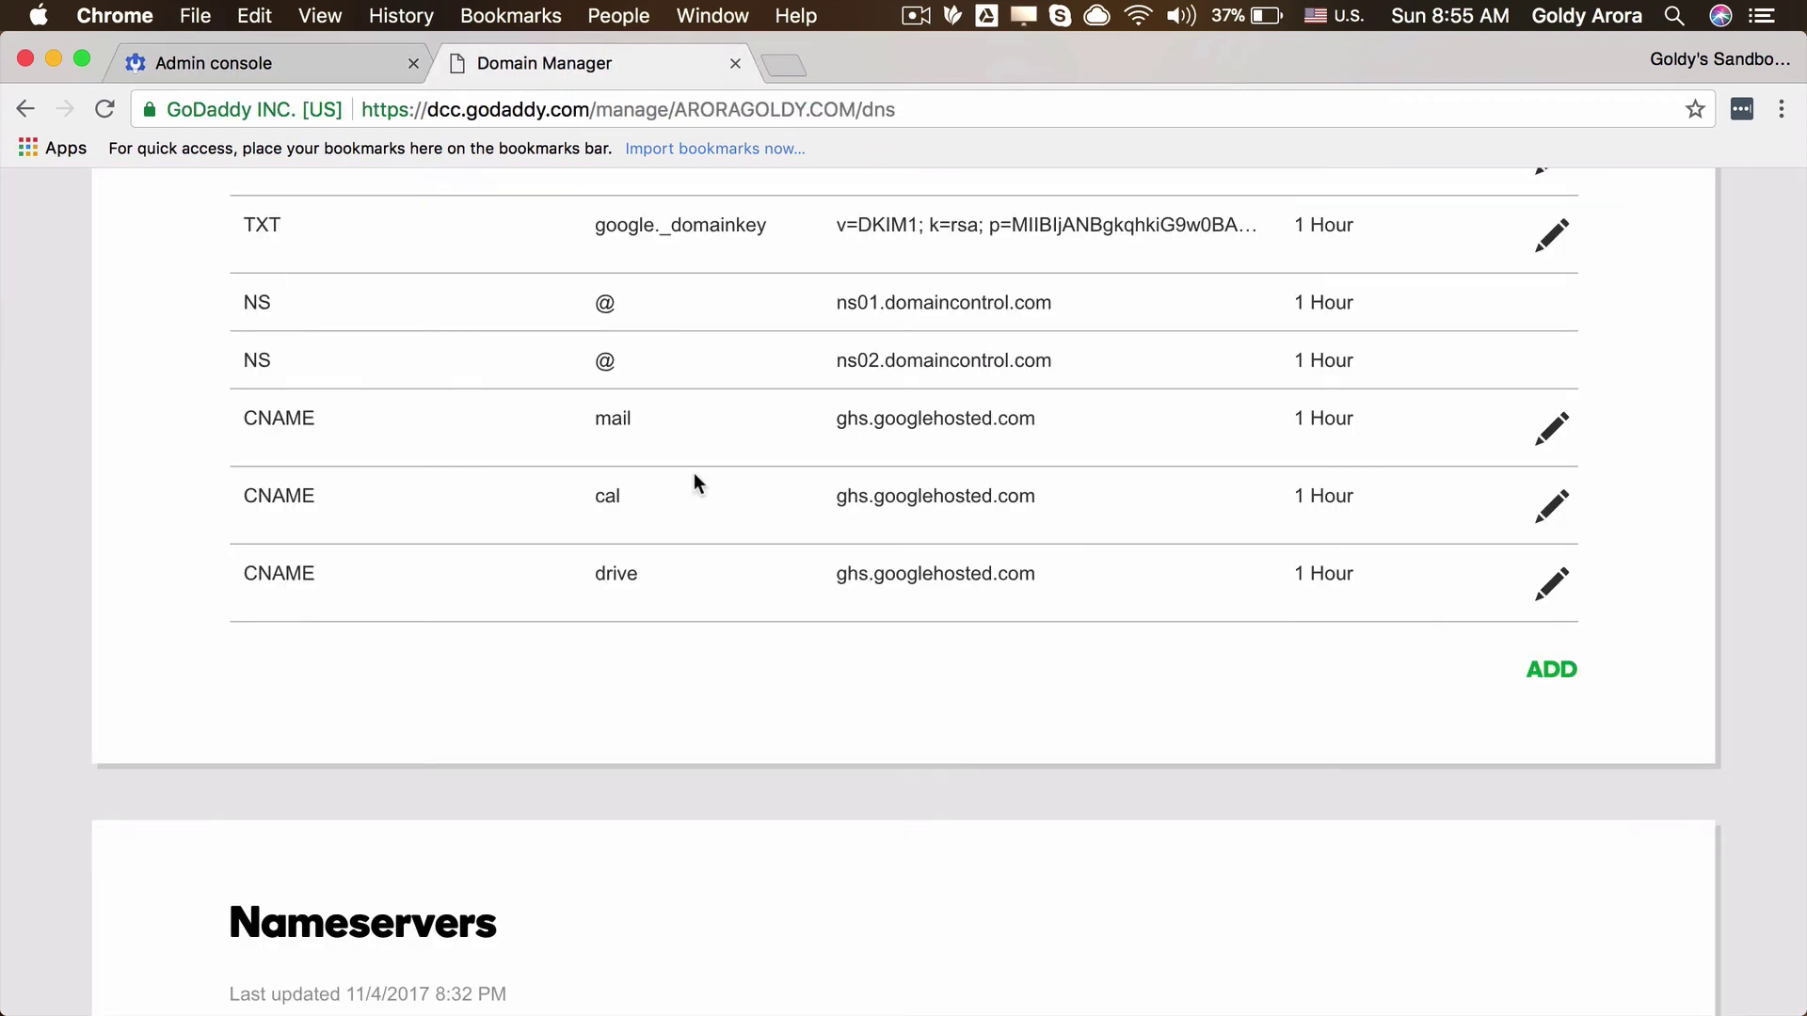
left_click(263, 65)
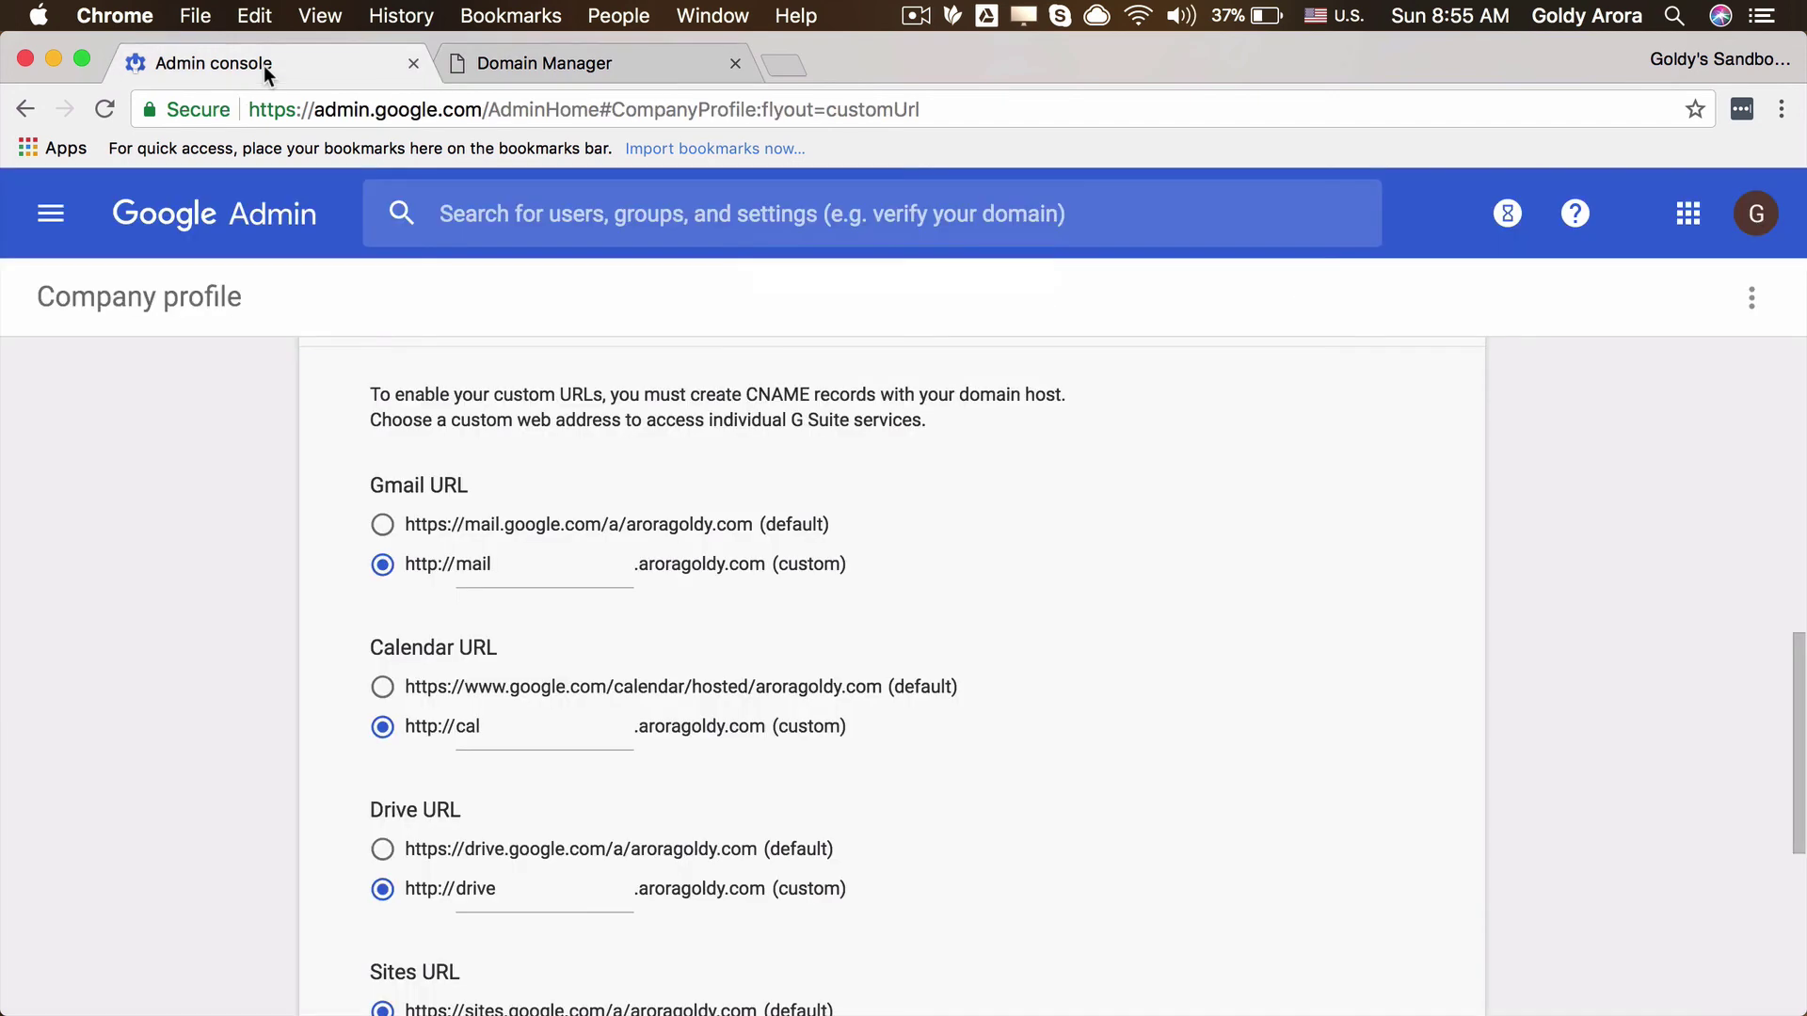
left_click(197, 16)
Step: In an incognito window, open mail.aroragoldy.com and enter the account username to reach the password step
left_click(228, 100)
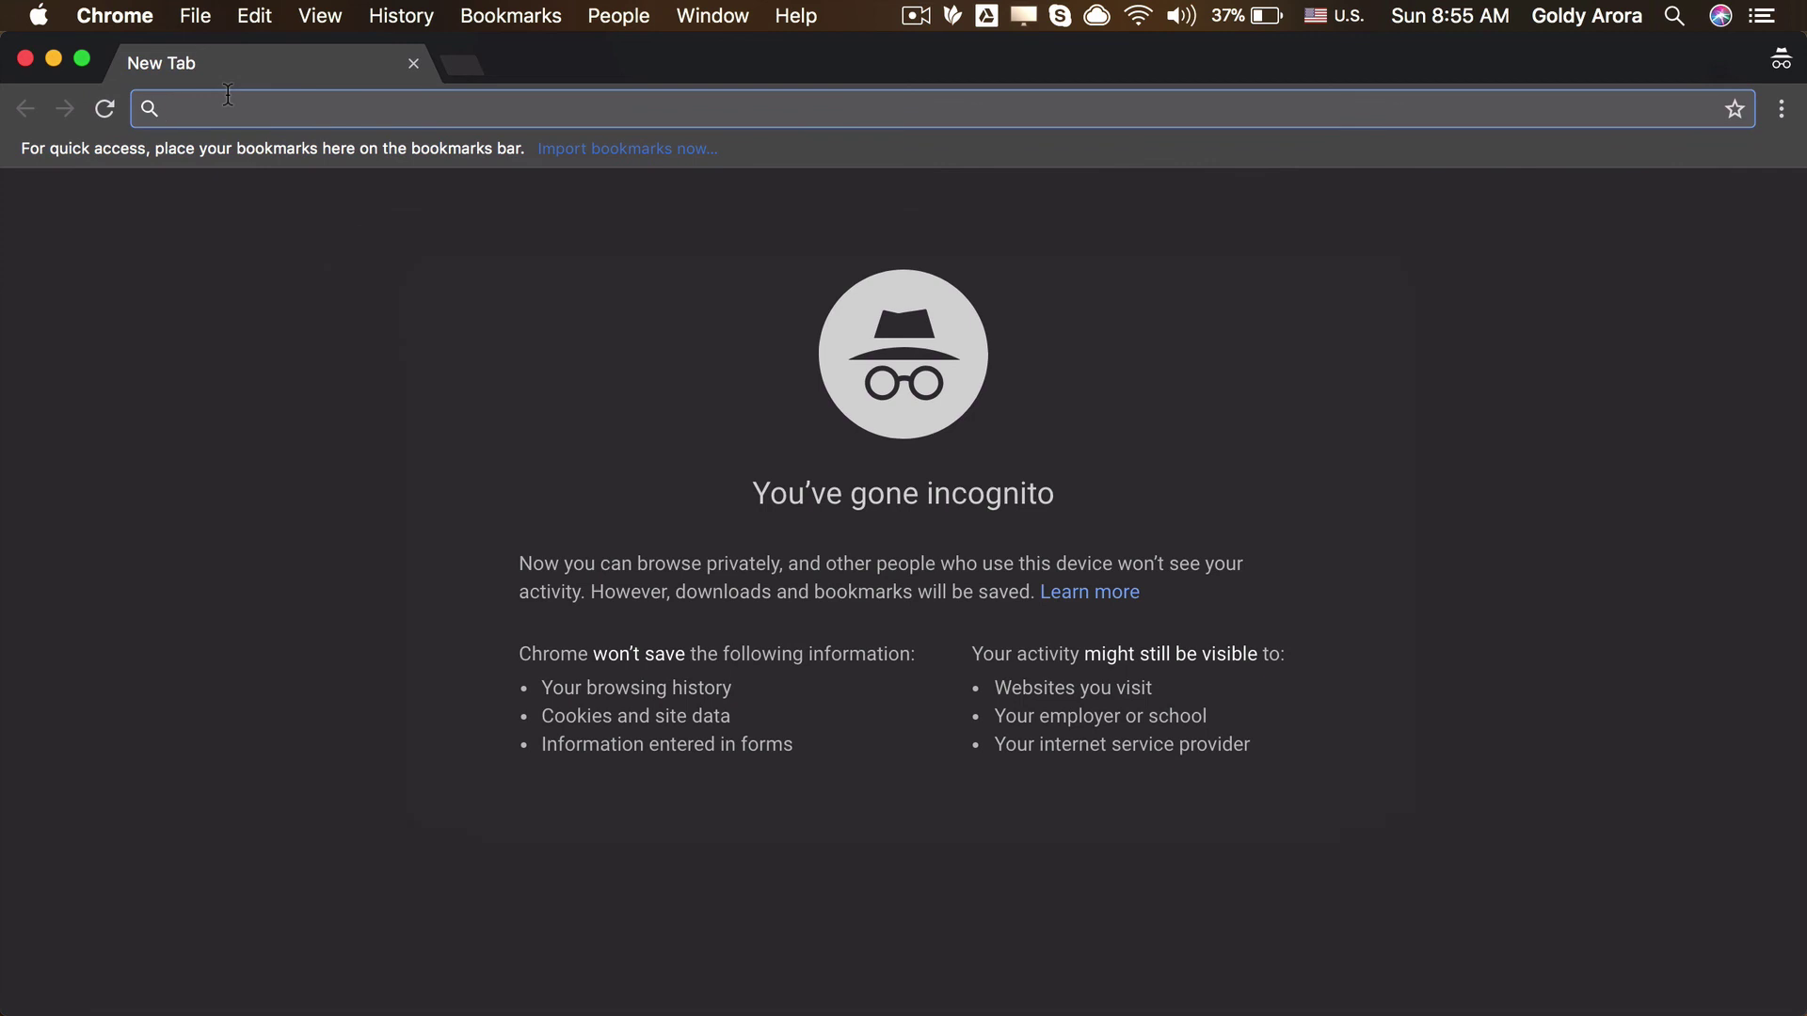
type("mail.google.com%2Fmail%2F&ltmpl=default&hd=aroragoldy.com&service=mail&s...")
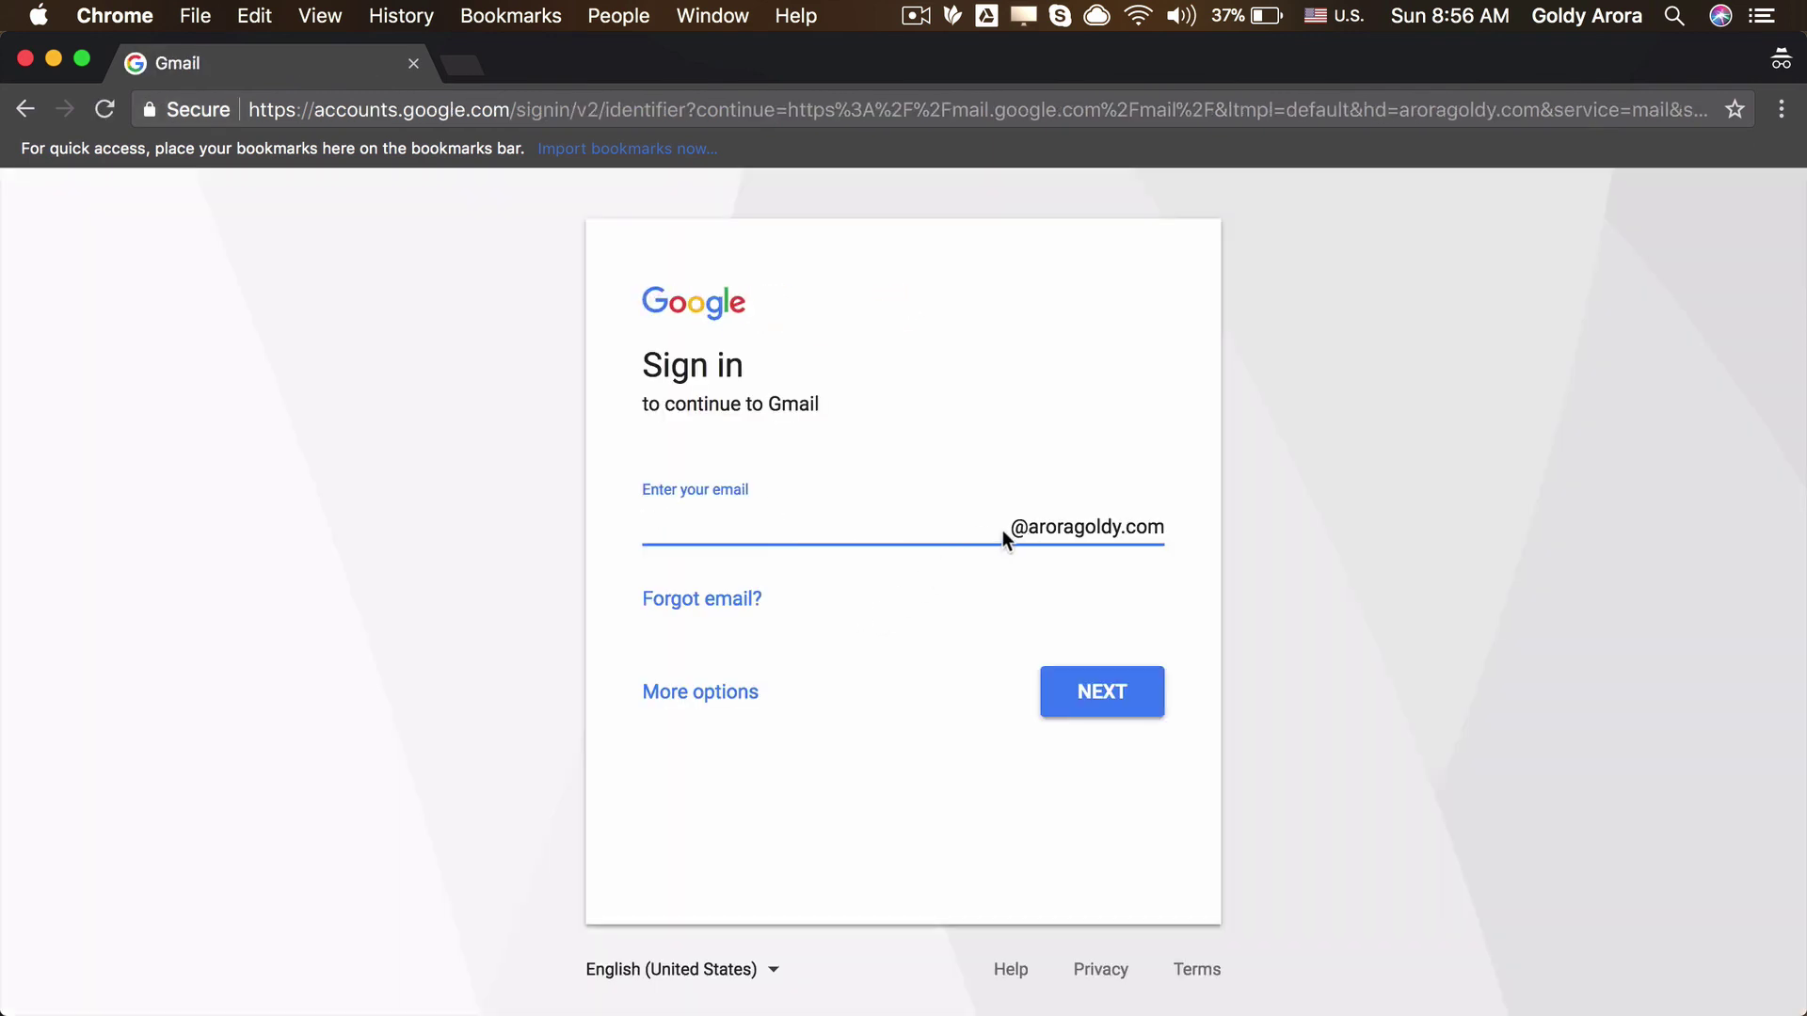
left_click(1080, 531)
left_click(1085, 696)
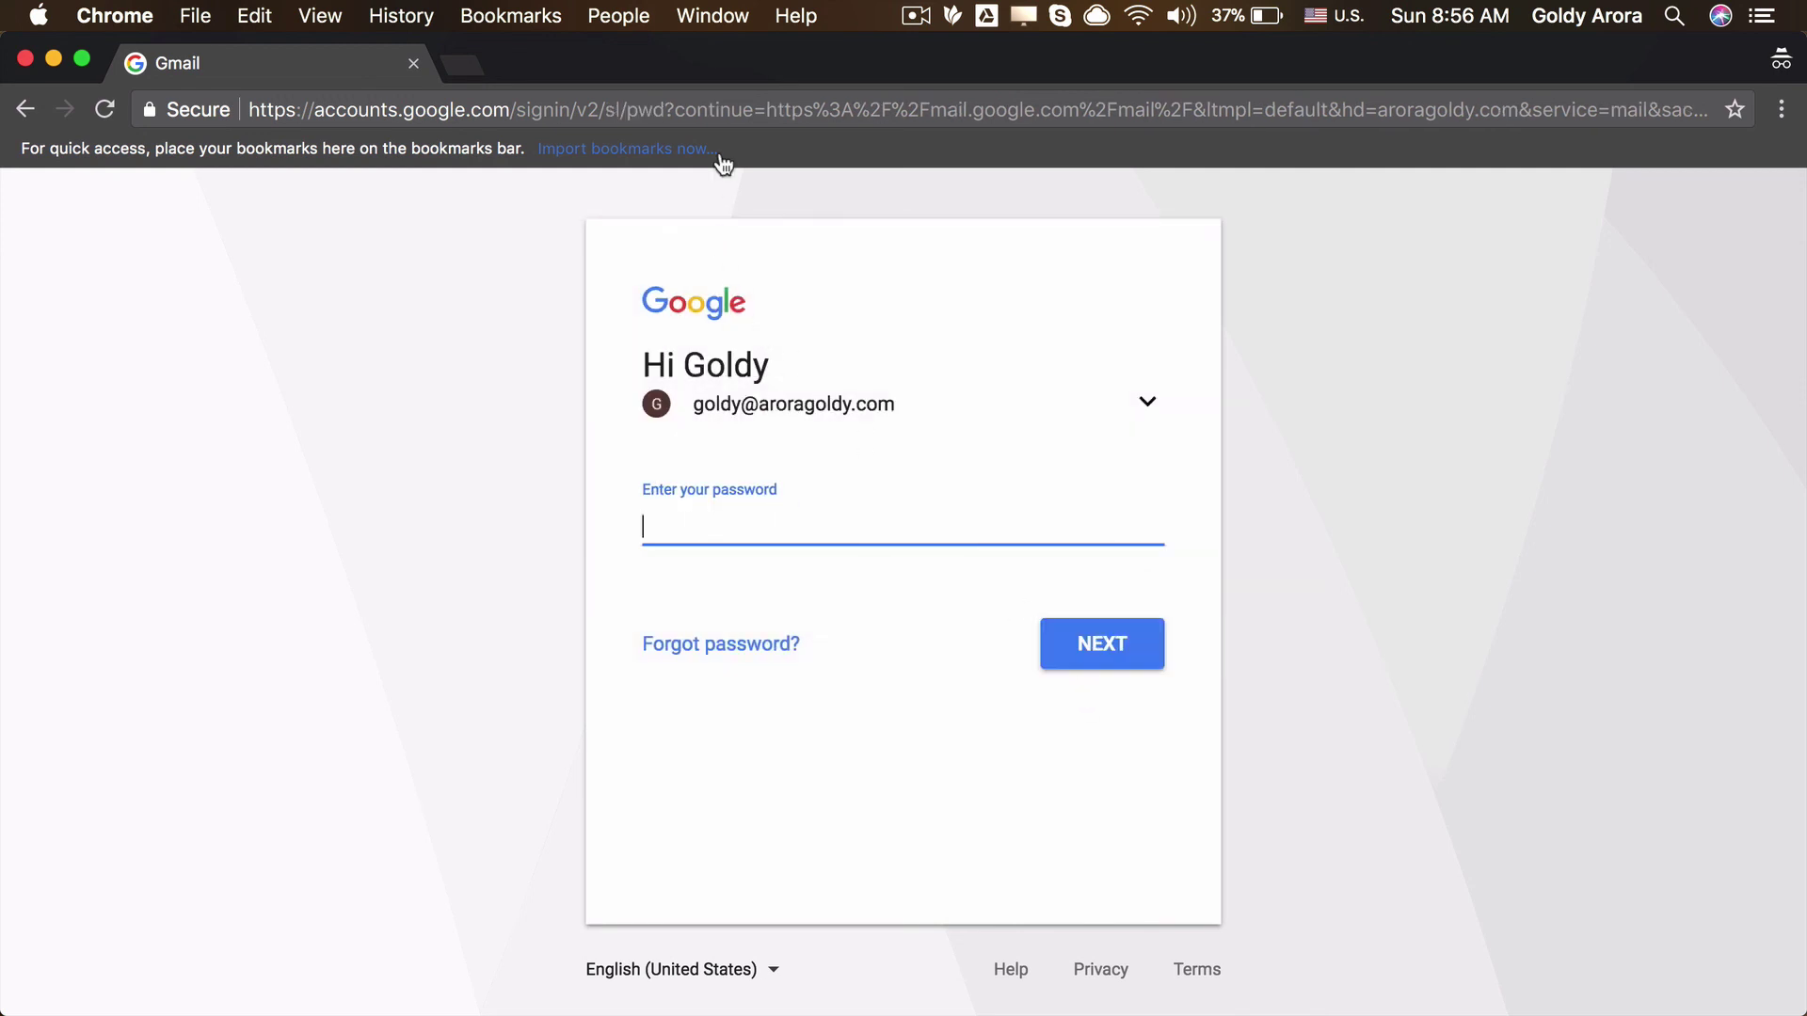
left_click(743, 120)
Step: Load drive.aroragoldy.com, discarding the google.com autocompletion
type("drive.")
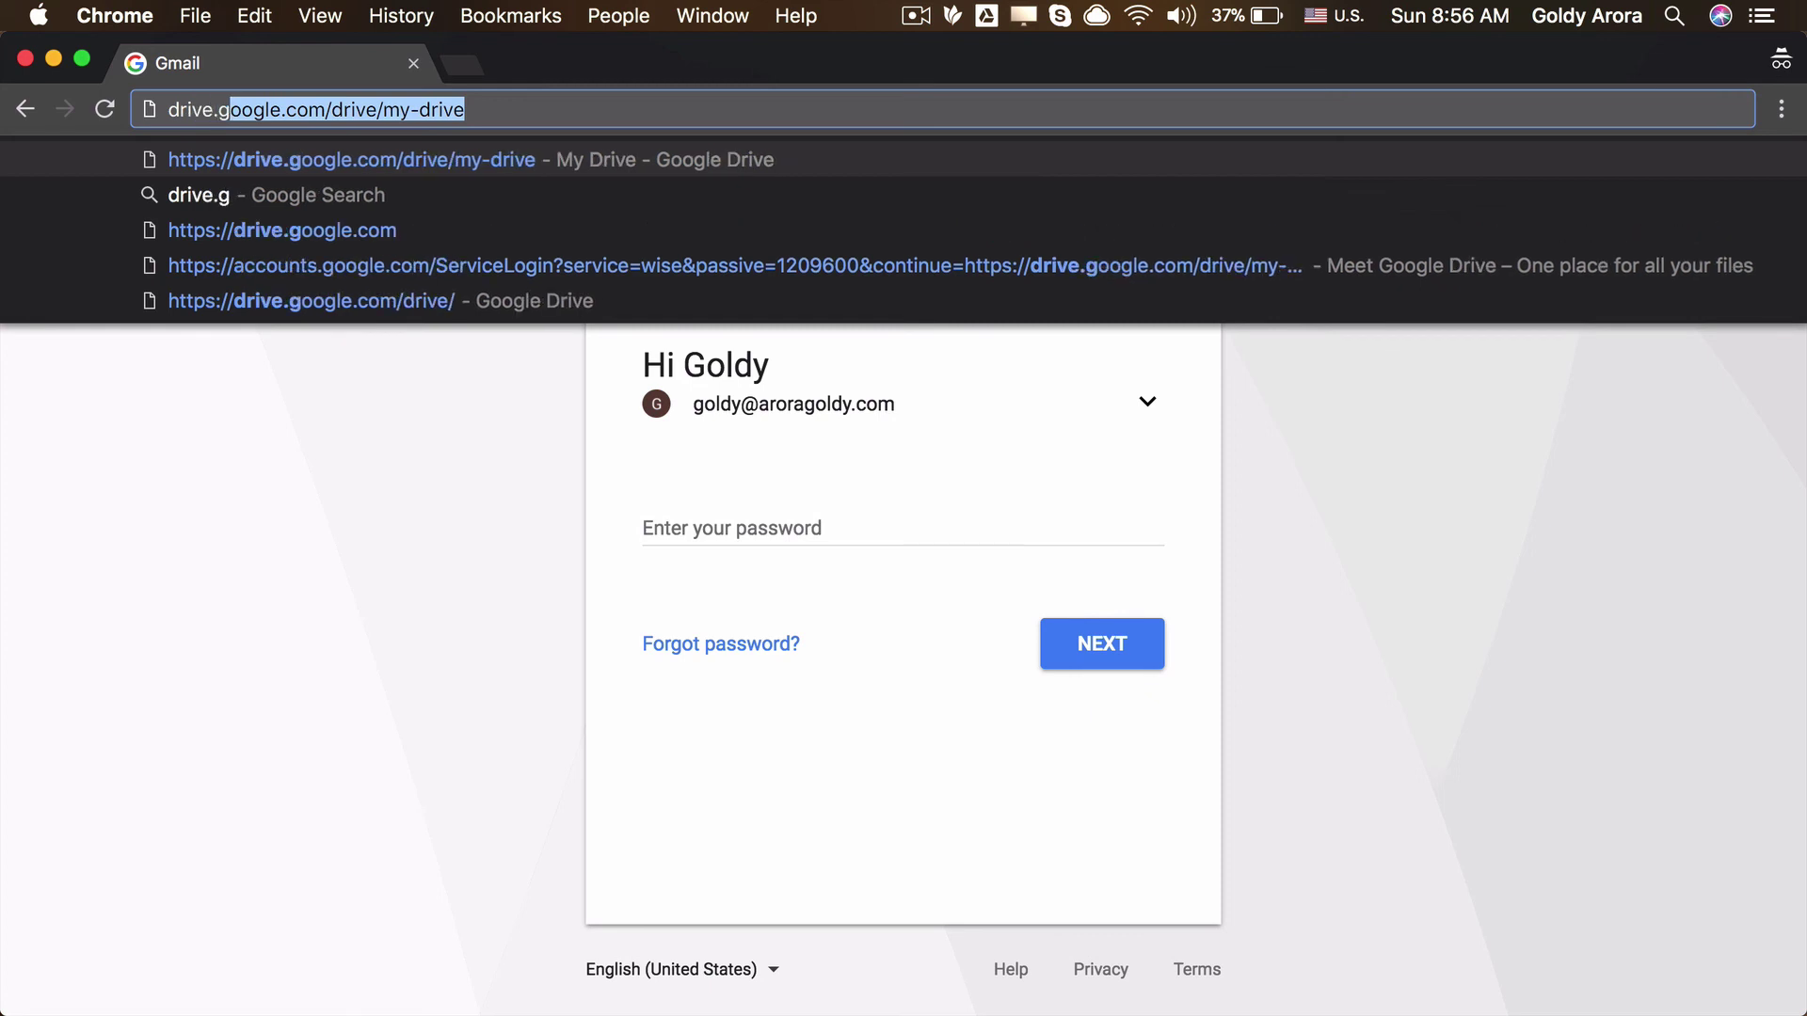
key("BackSpace")
type("arorago")
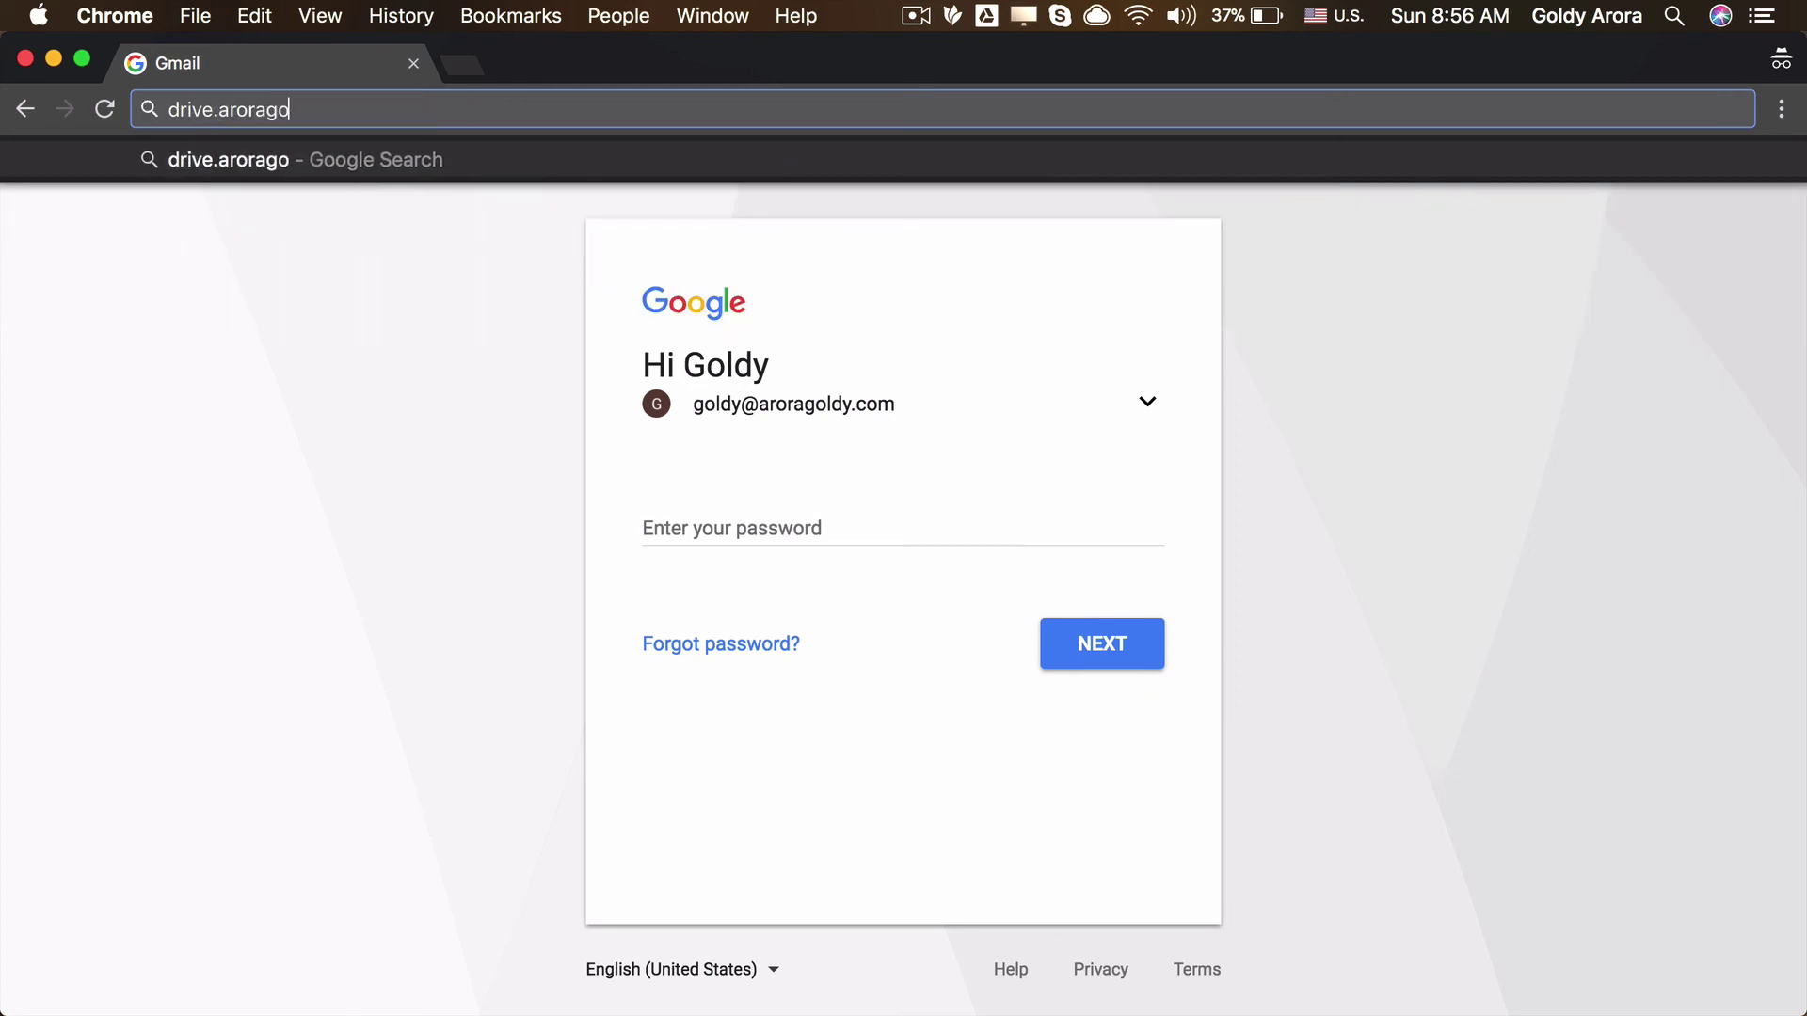
type("ldy.com")
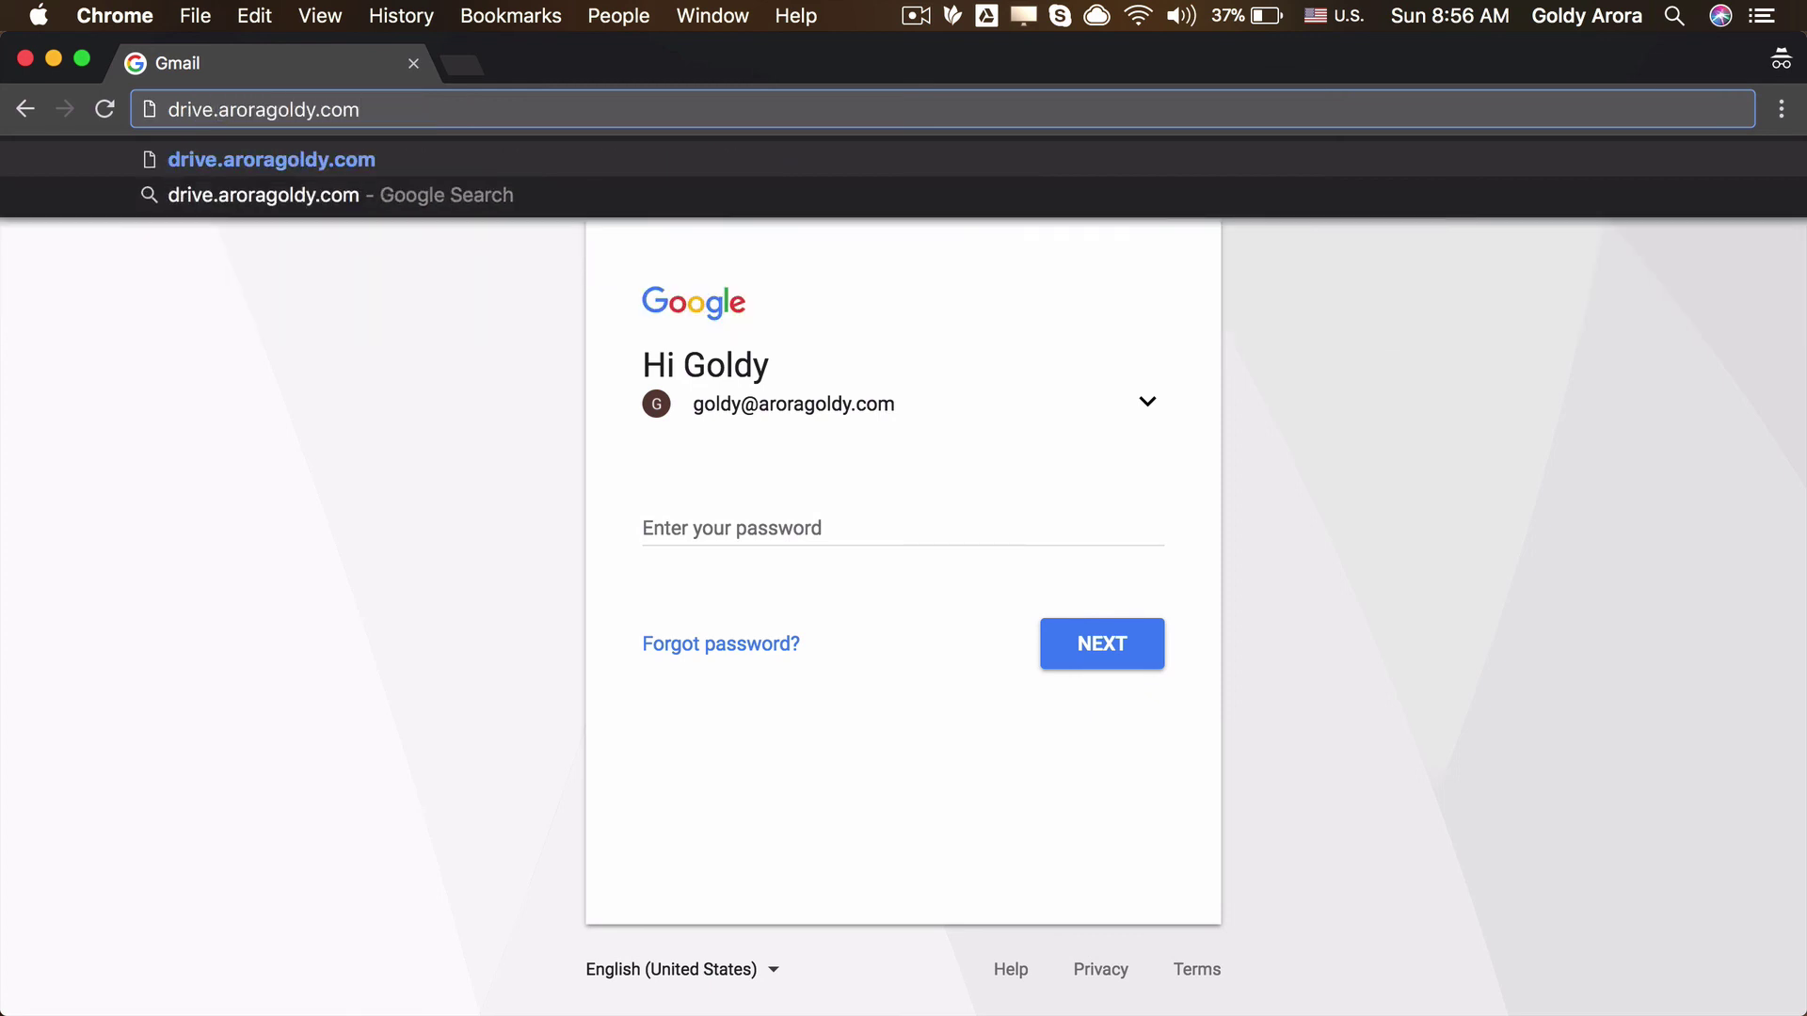
key("Return")
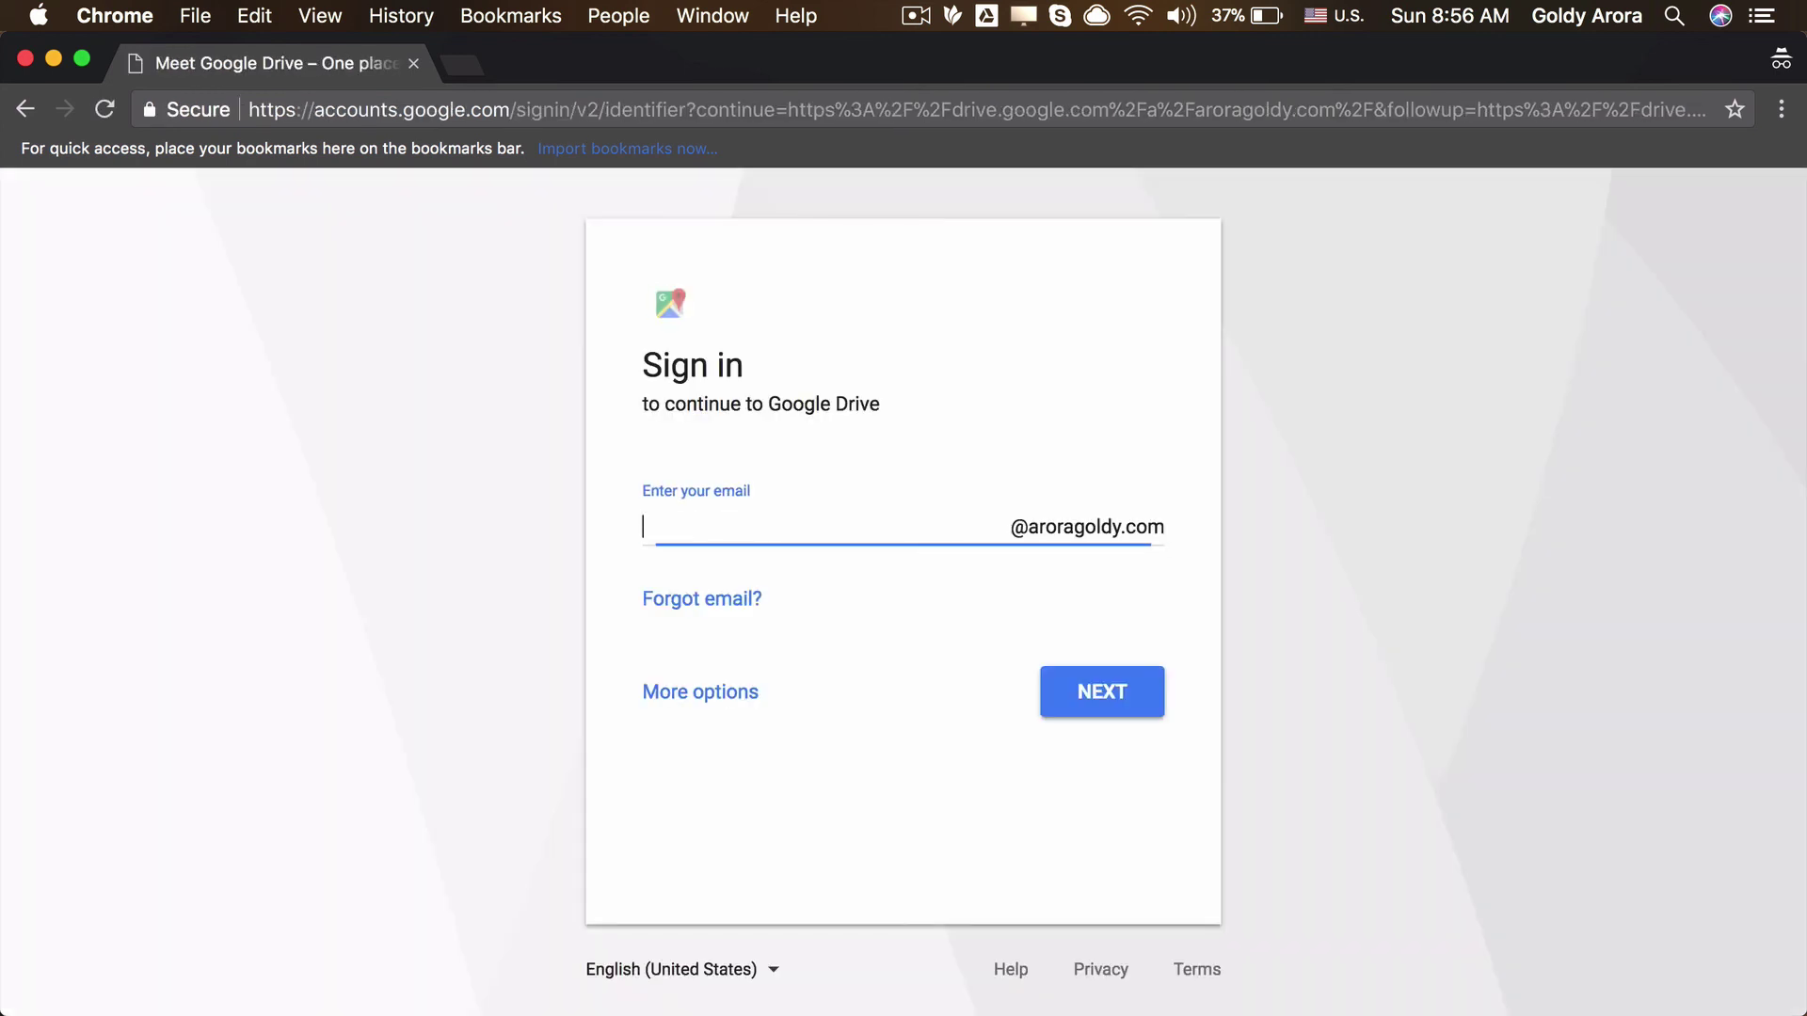